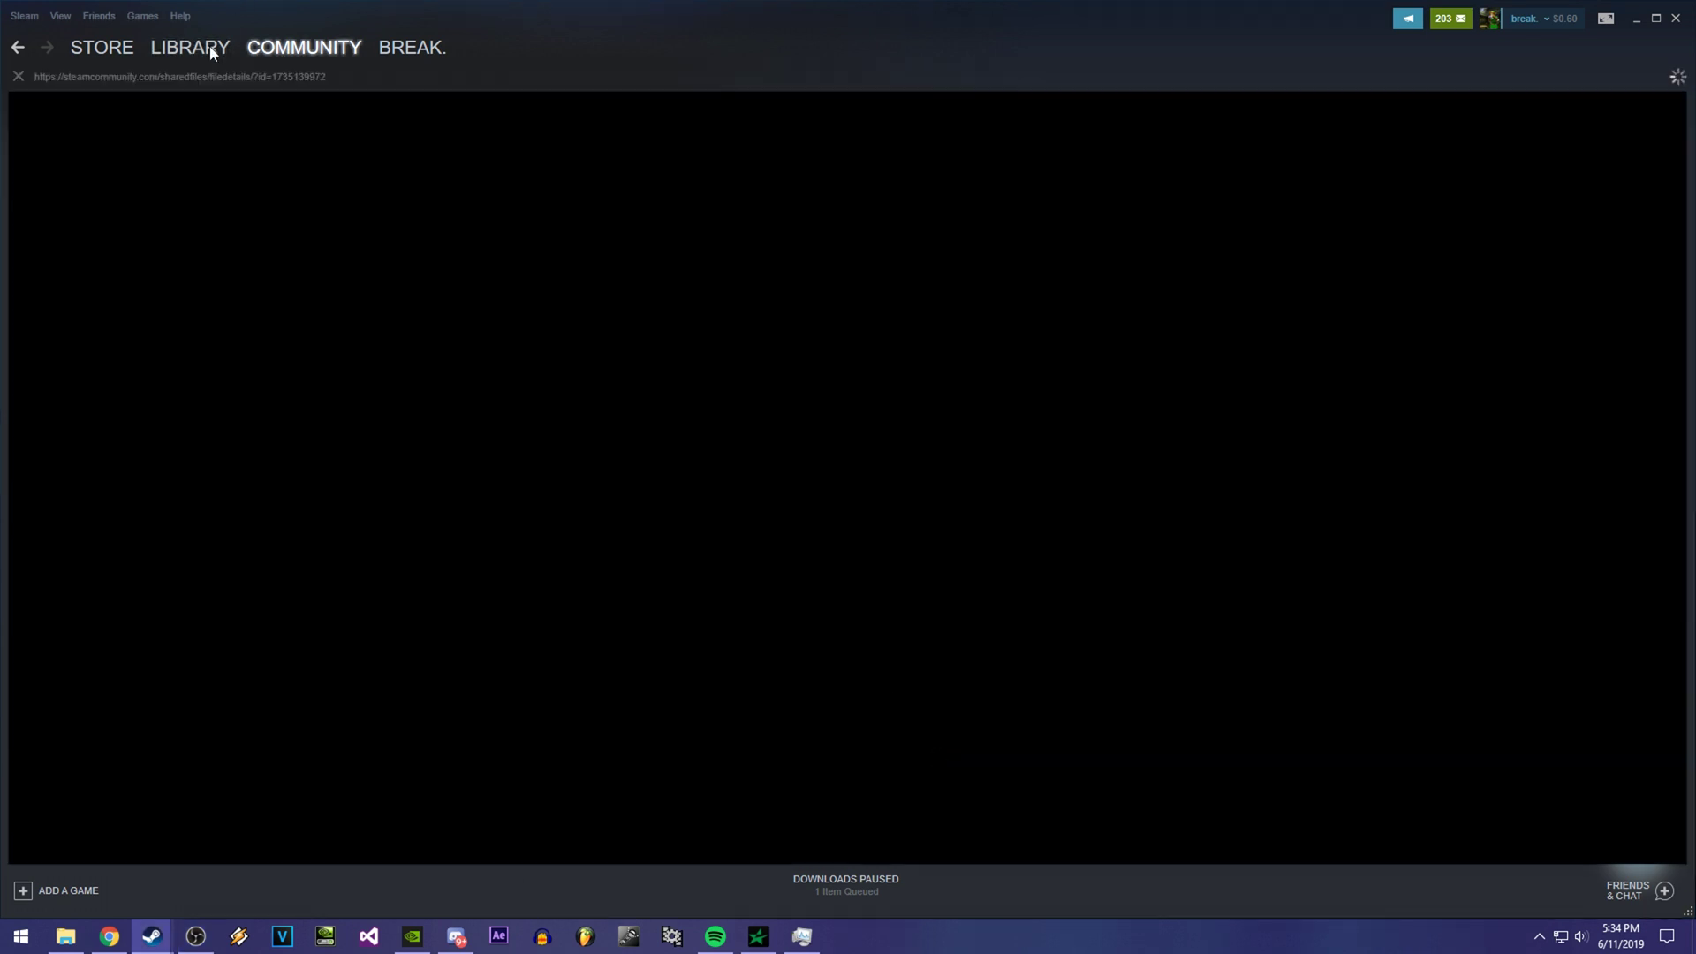
# - Open the local installation folder of Counter-Strike: Global Offensive from its properties in the game library
pyautogui.click(187, 53)
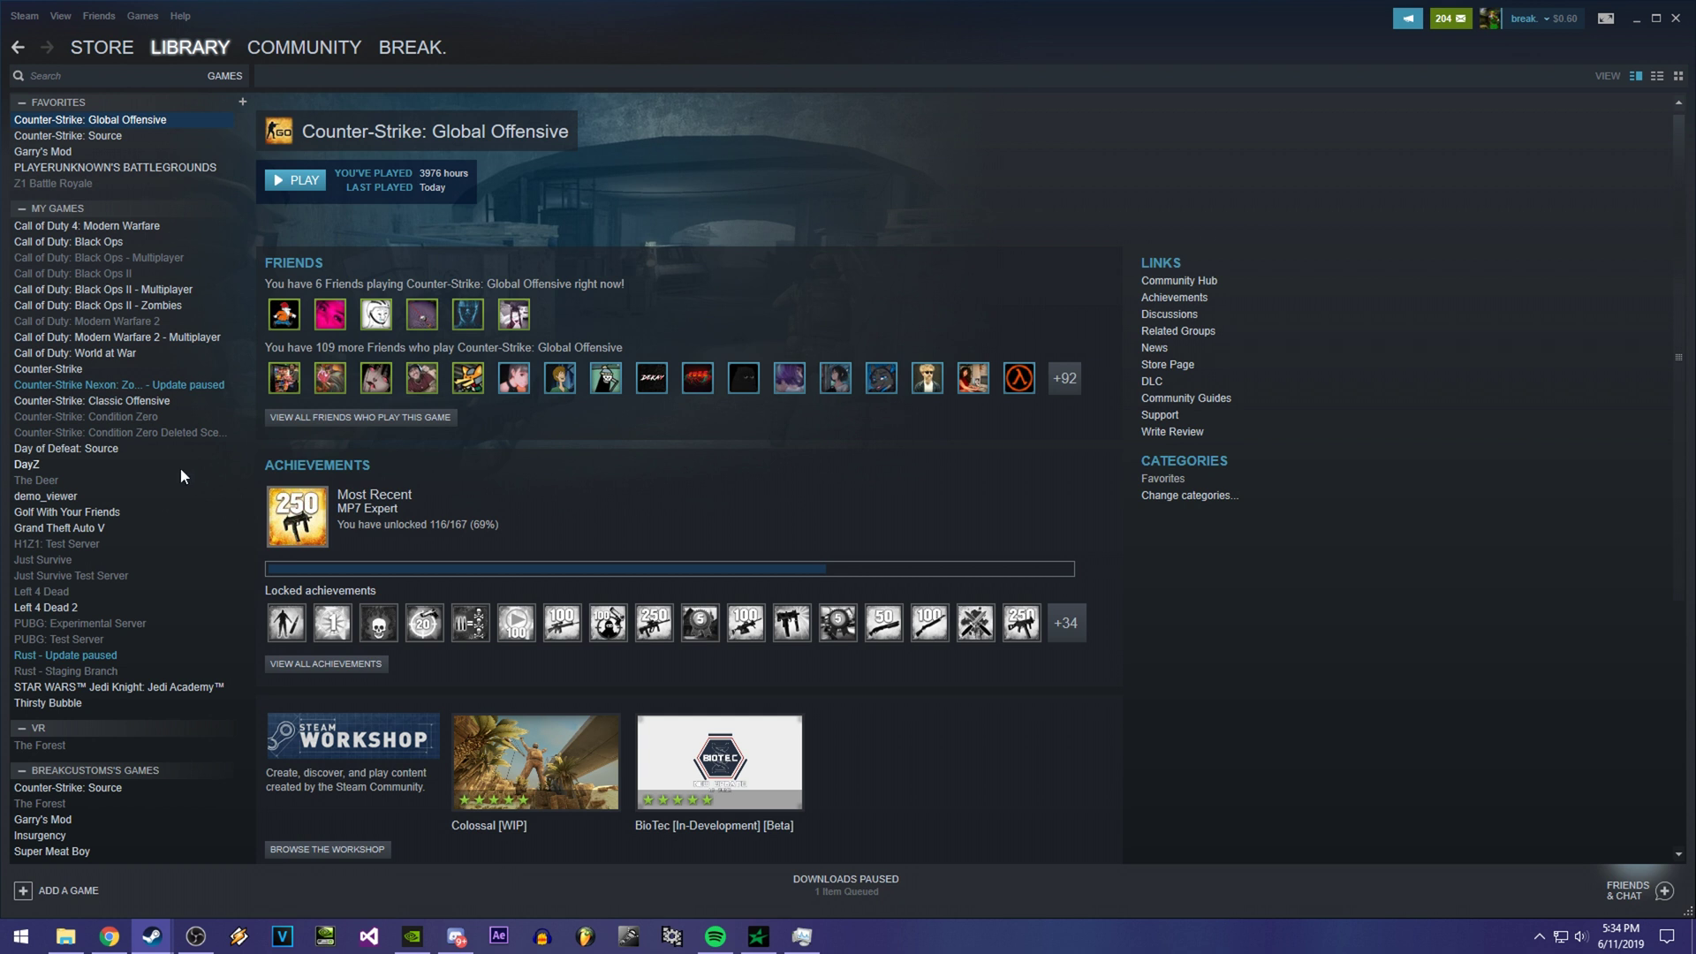
pyautogui.rightClick(135, 122)
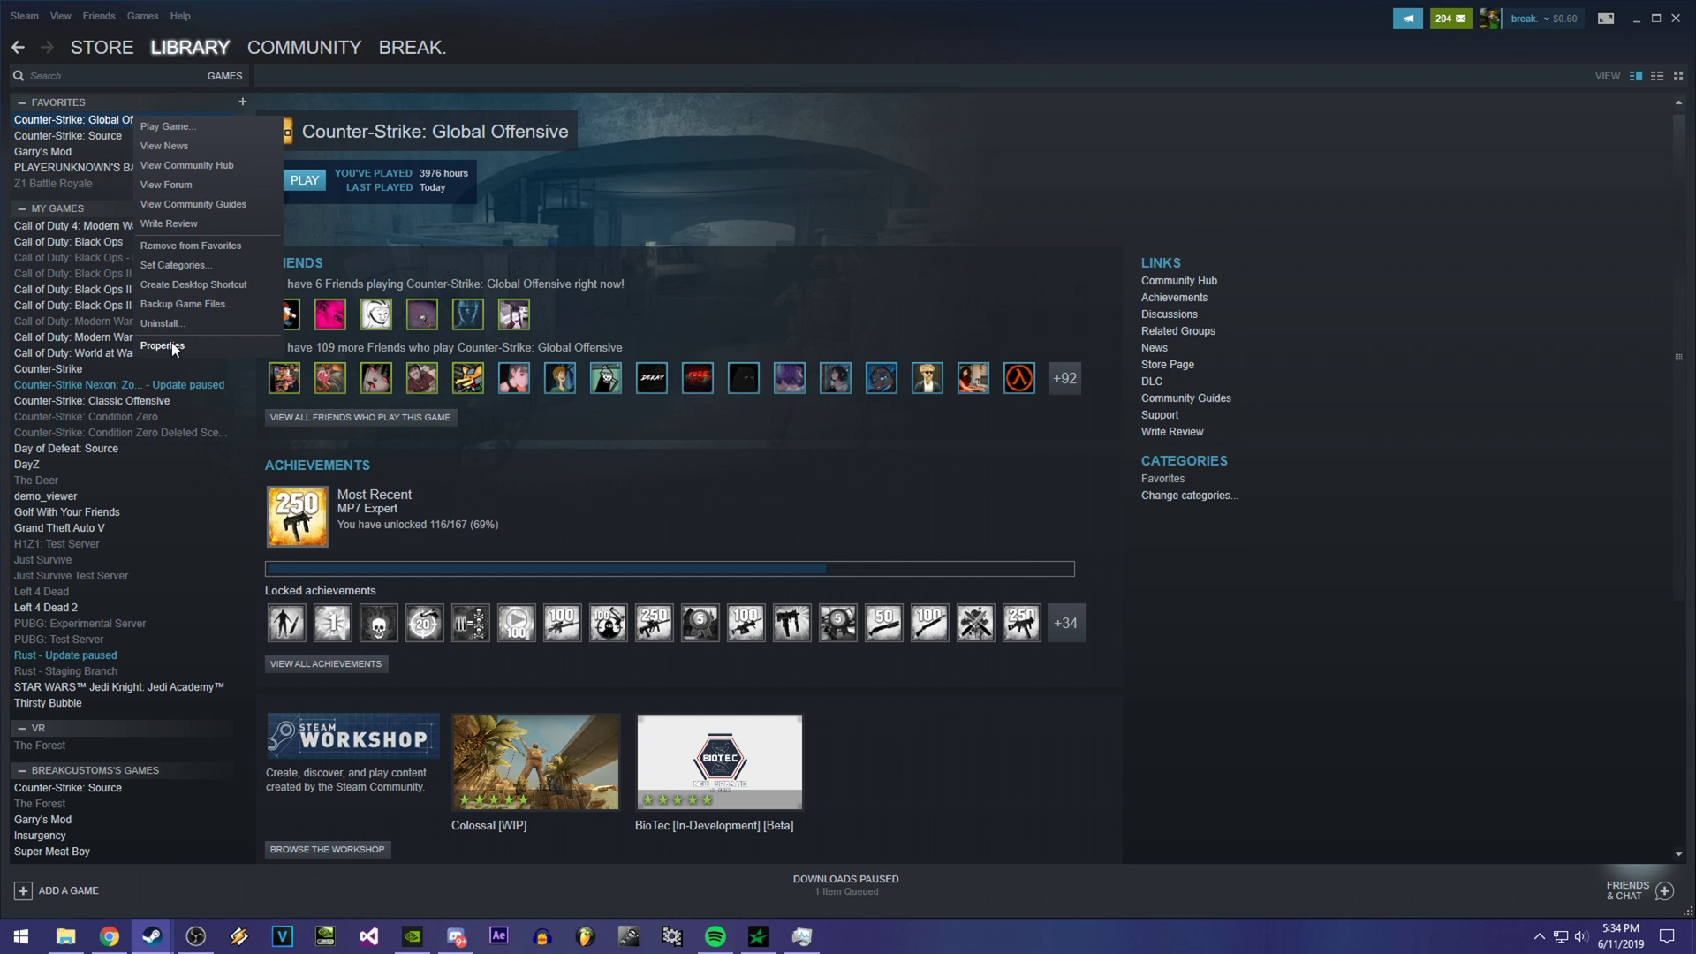
pyautogui.click(566, 201)
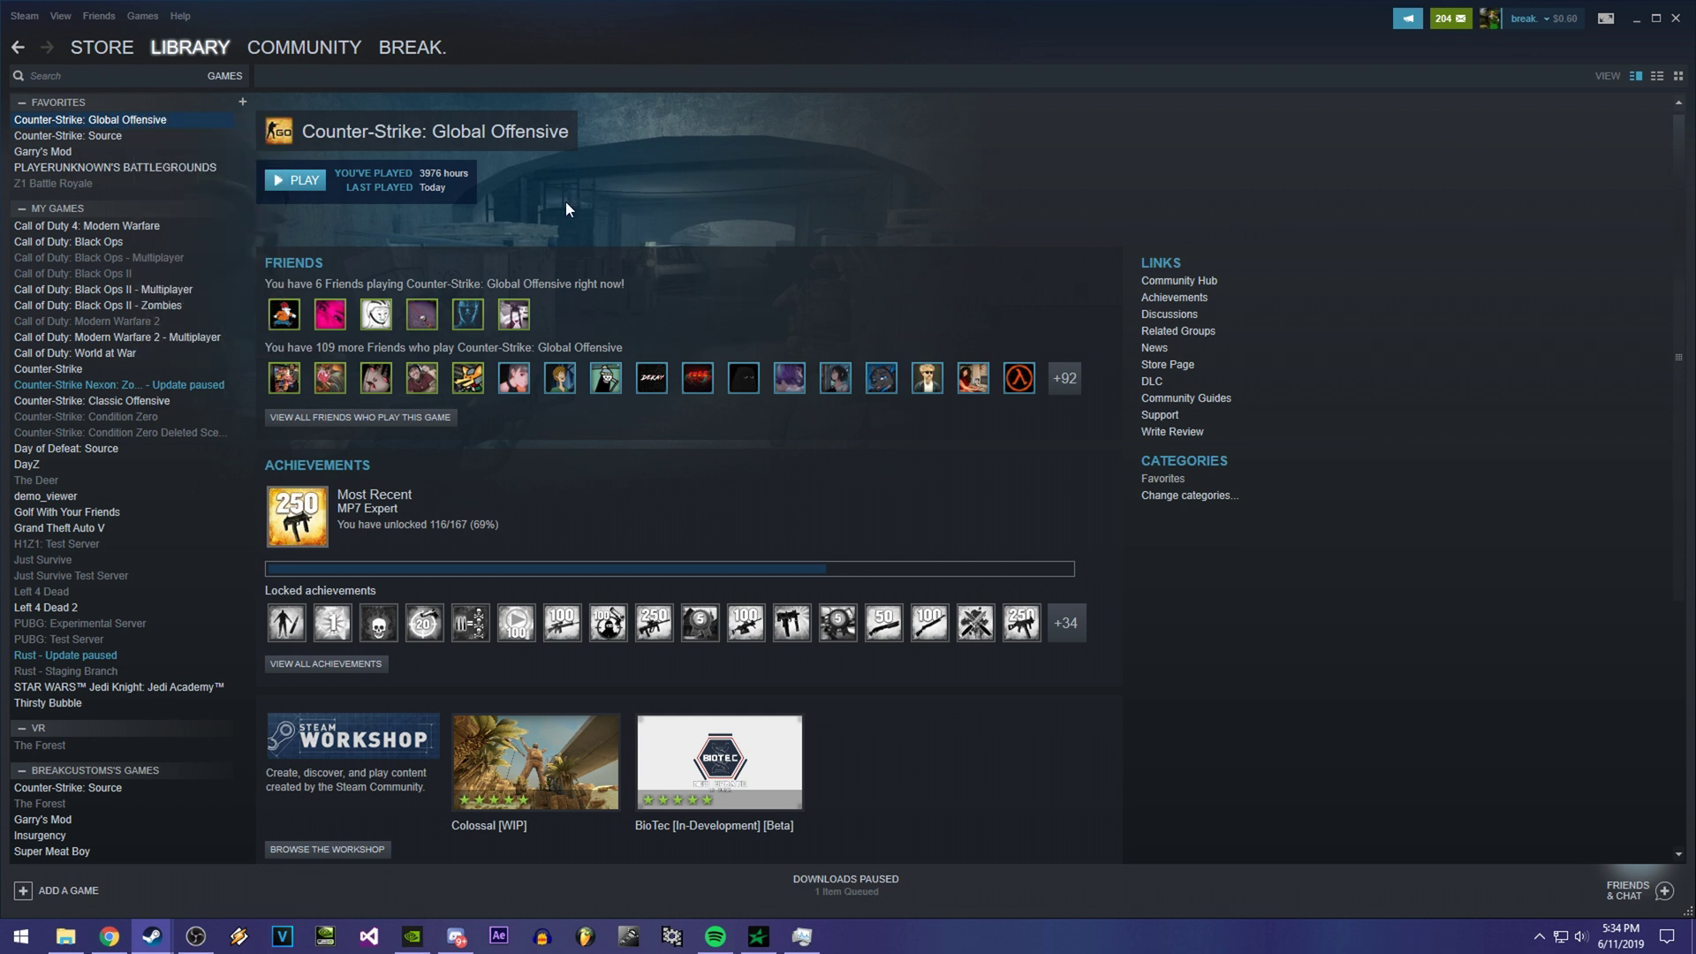
pyautogui.rightClick(147, 120)
pyautogui.click(184, 345)
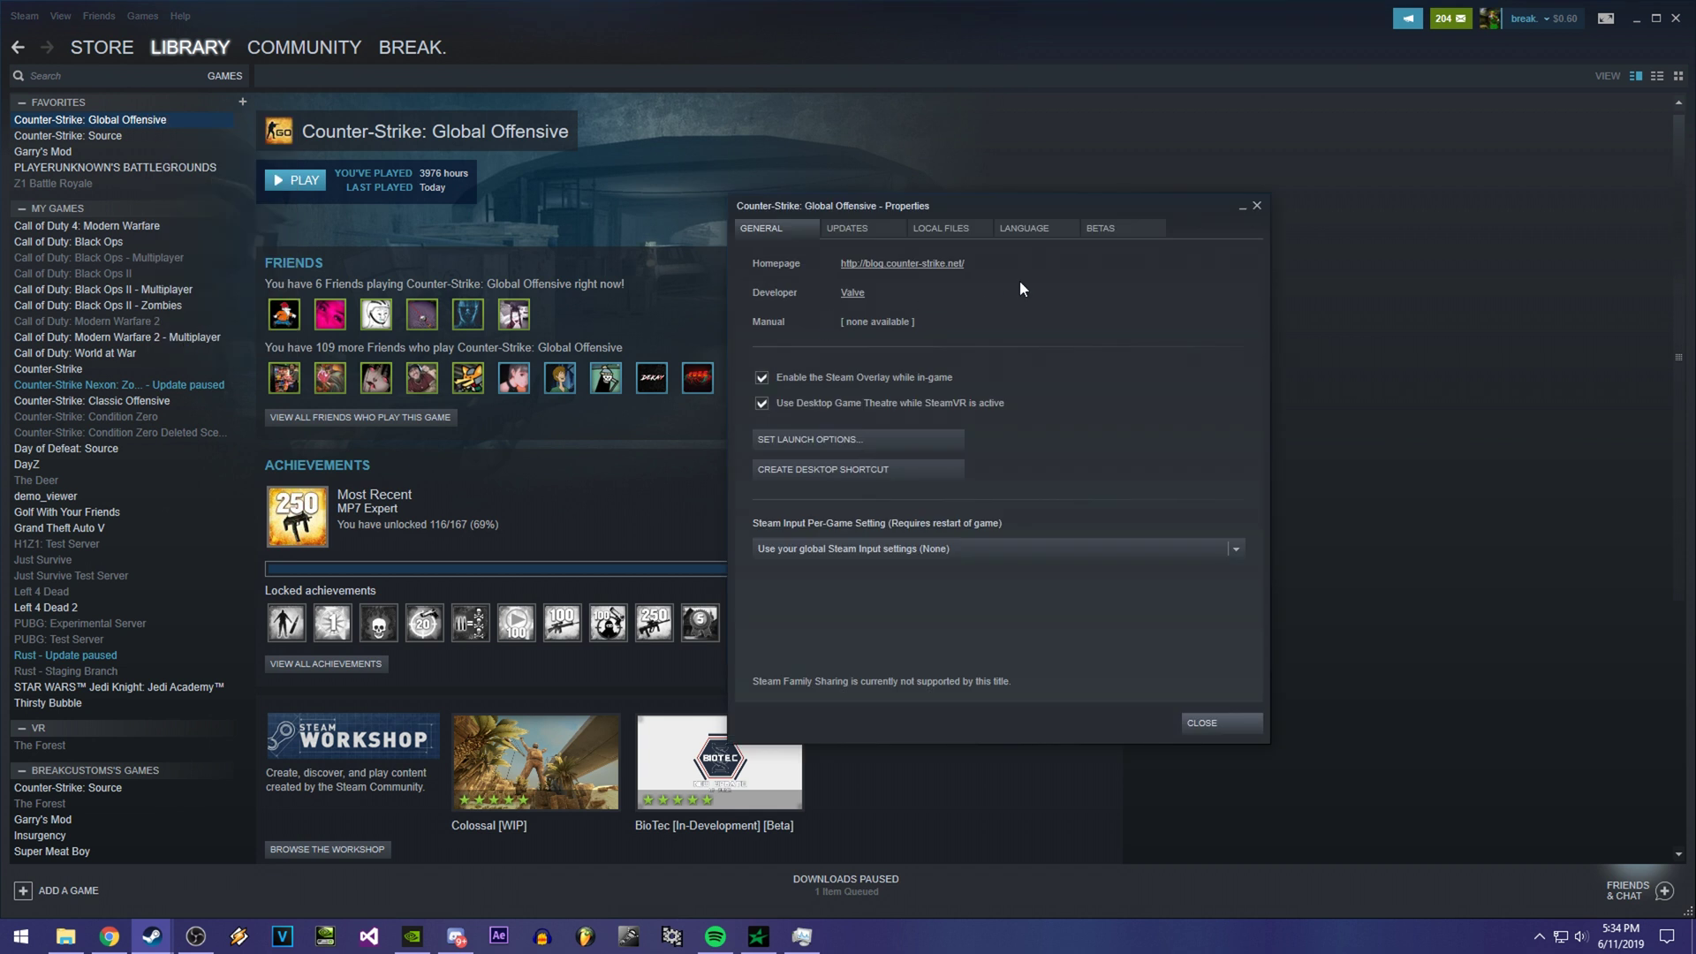
pyautogui.click(941, 229)
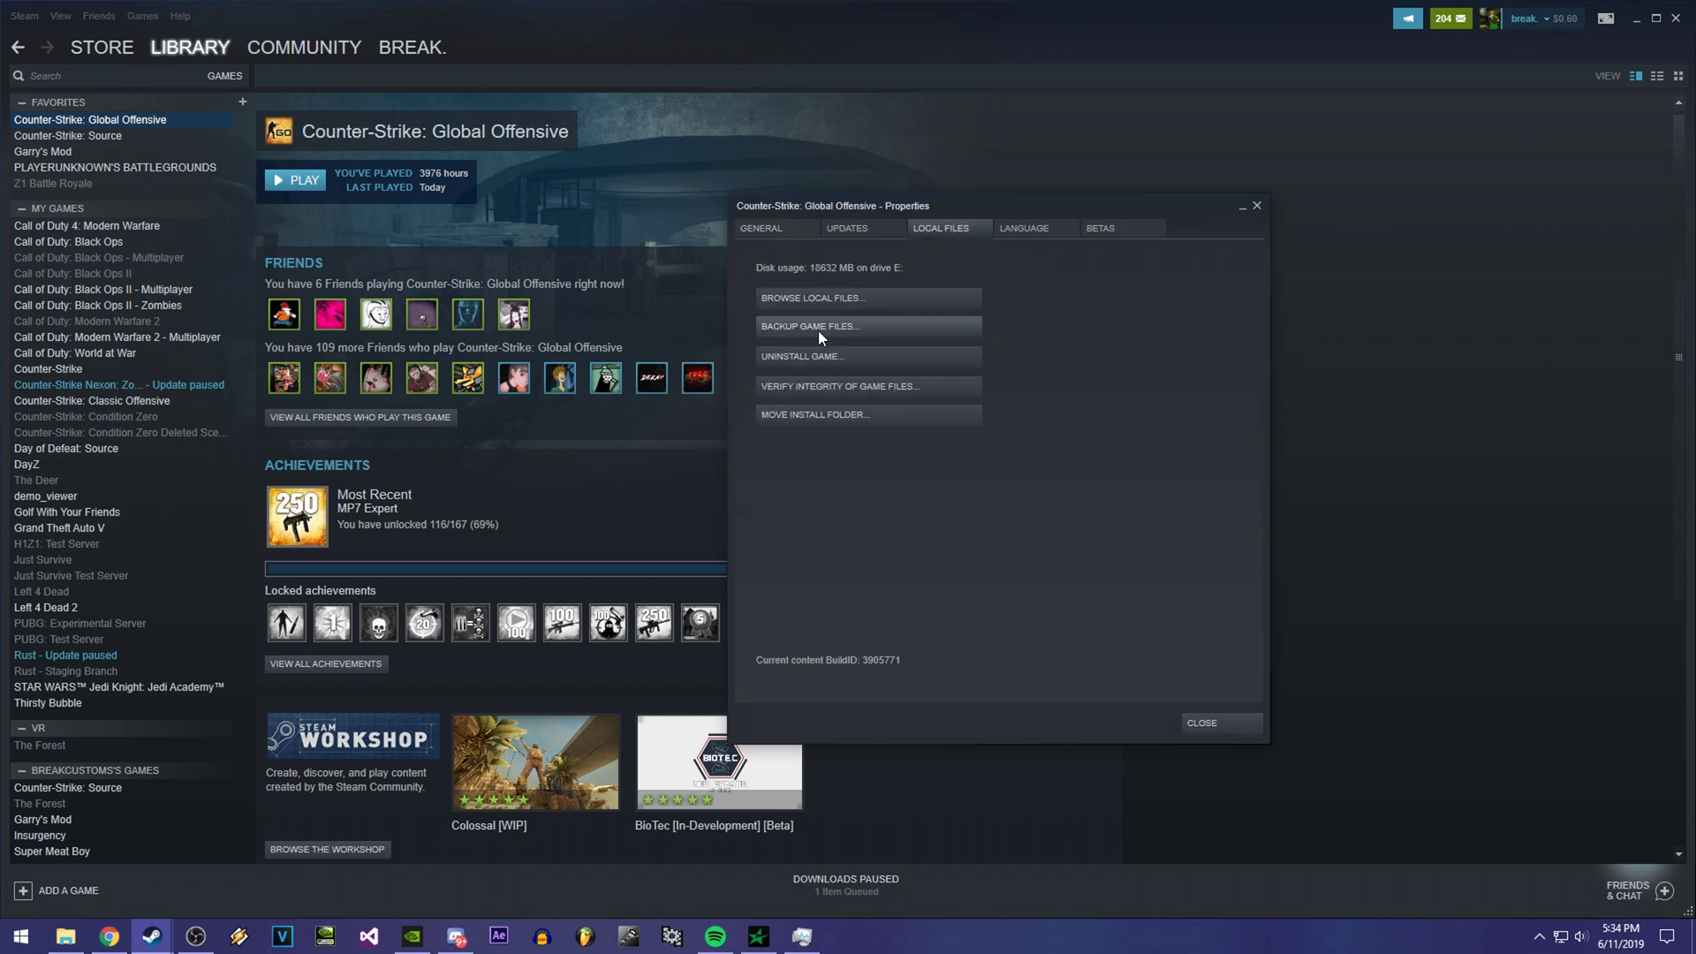
pyautogui.click(824, 298)
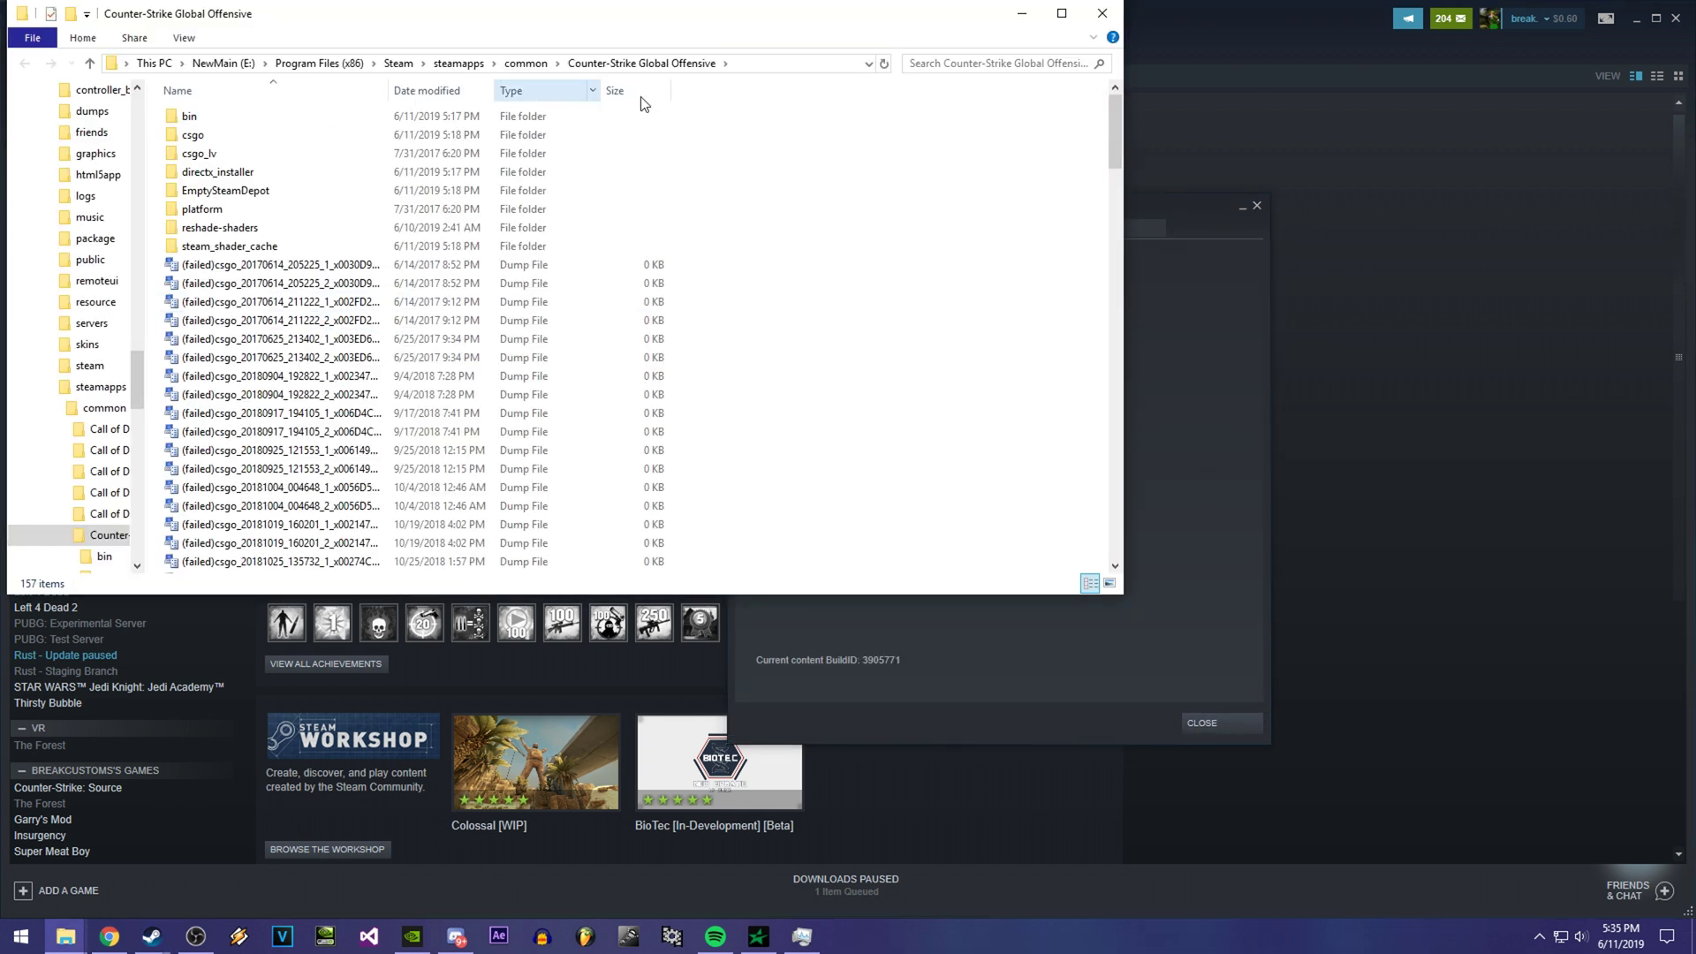
# - Go up to the common folder and rename the Counter-Strike Global Offensive folder to Counter-Strike Global Offensive_new
pyautogui.click(530, 64)
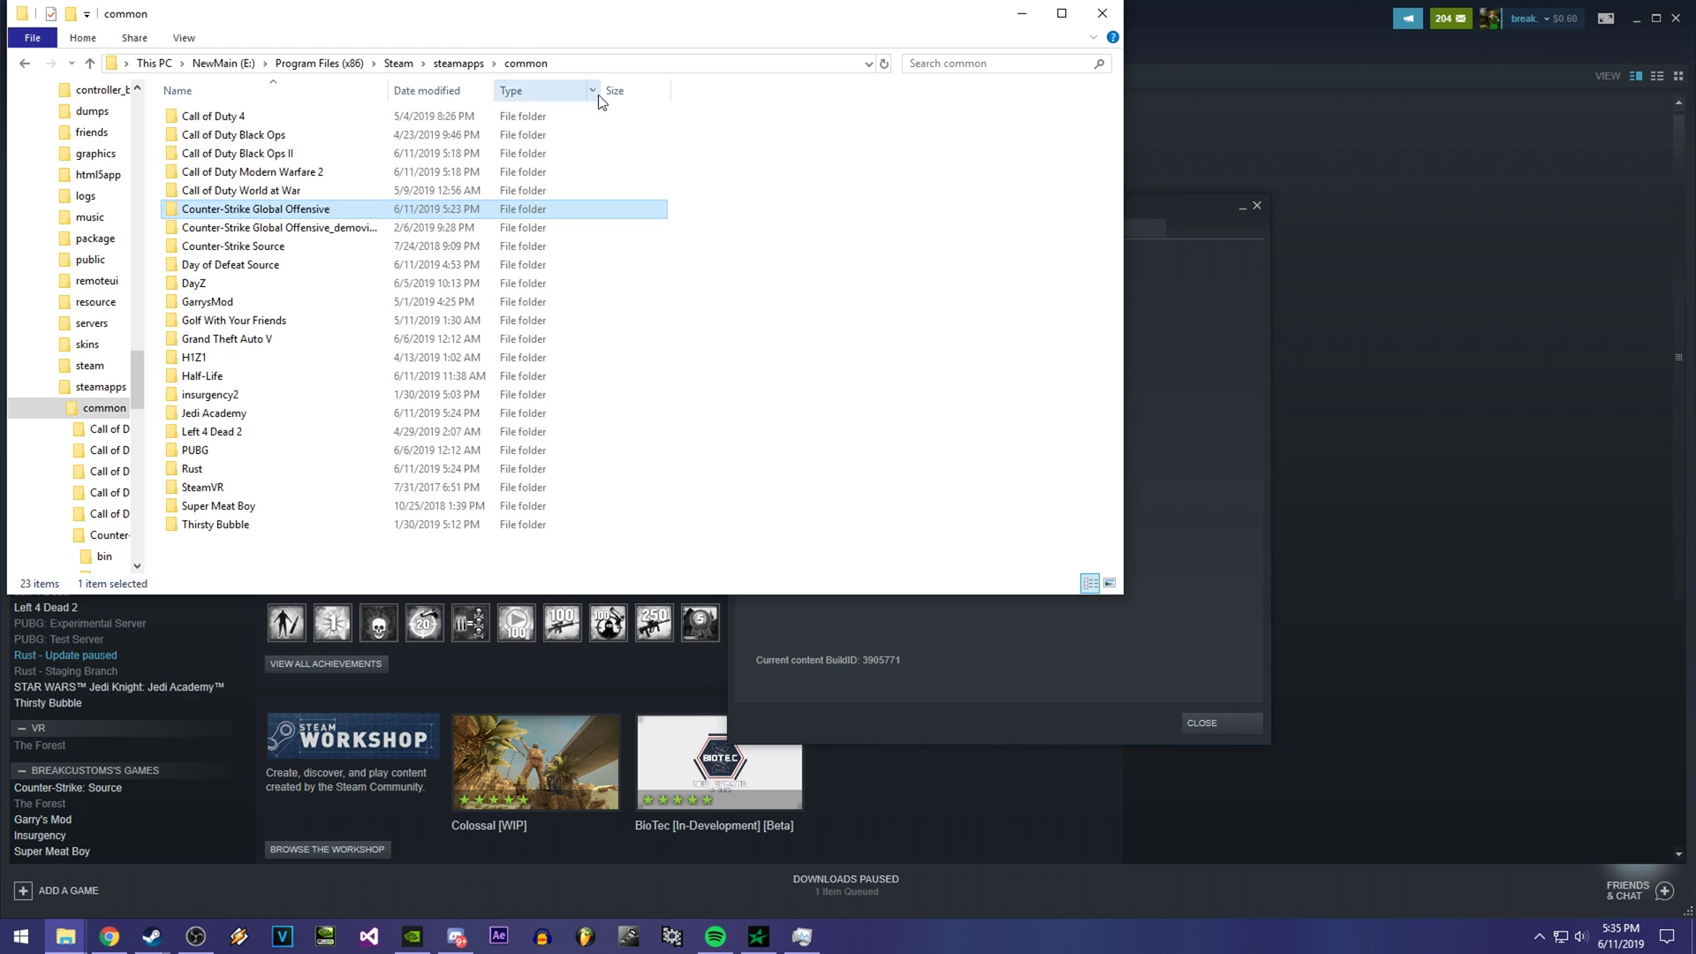
pyautogui.click(342, 212)
pyautogui.write('_new')
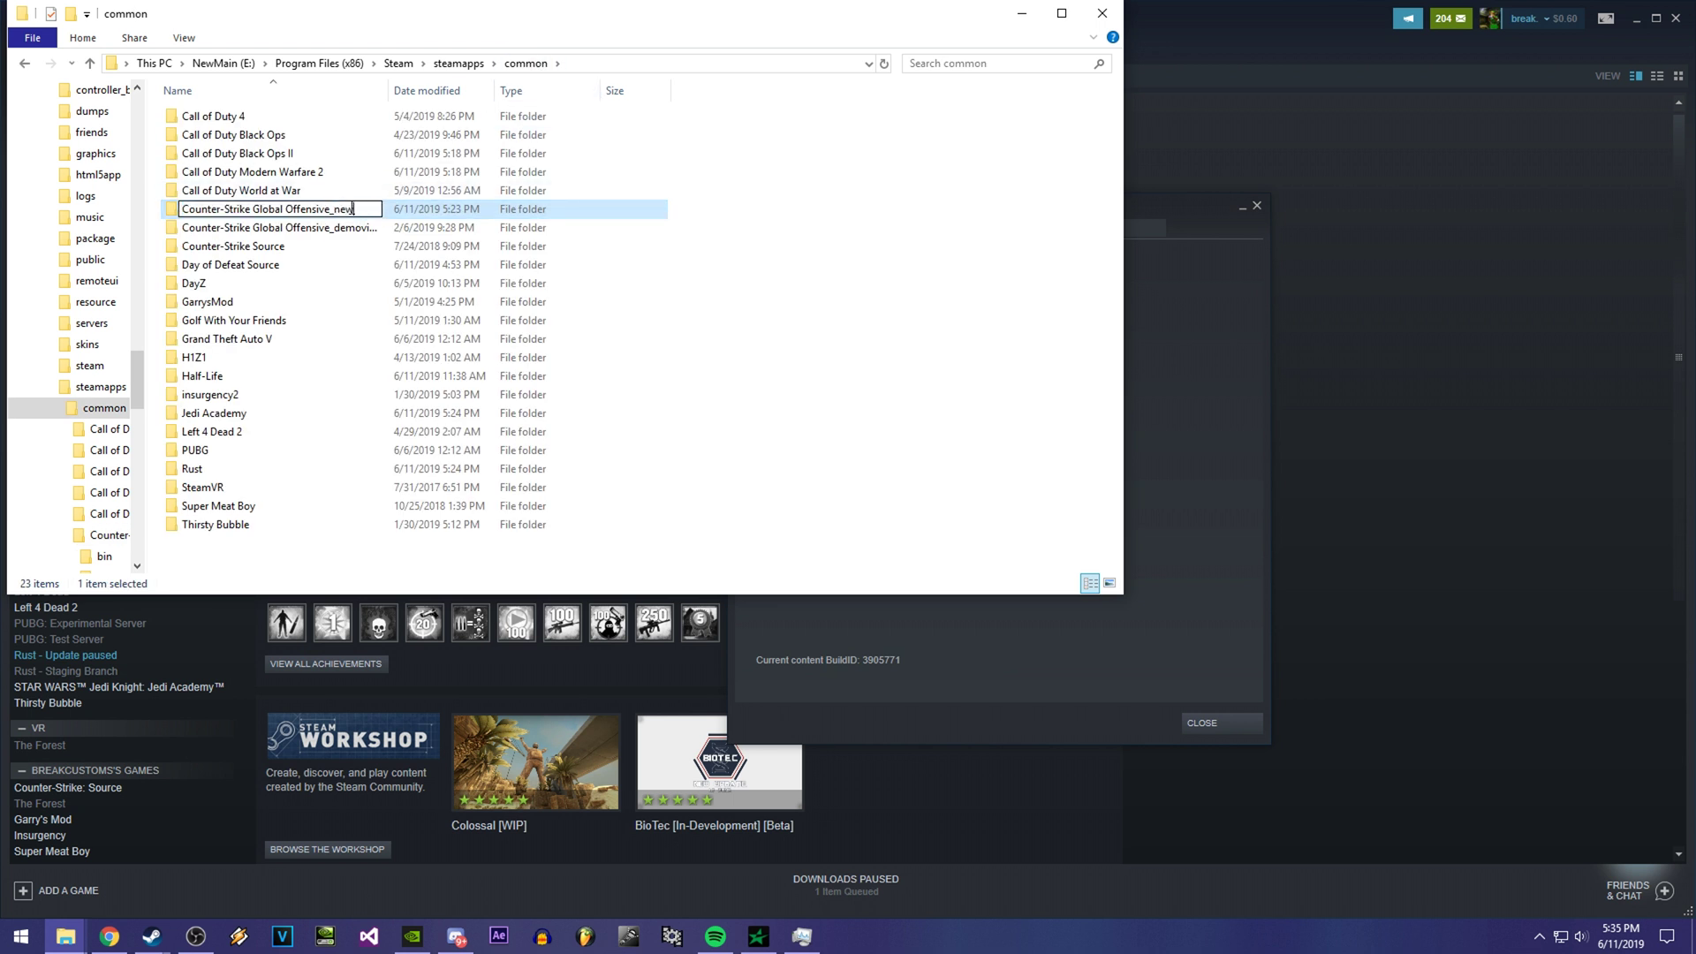
pyautogui.press('Return')
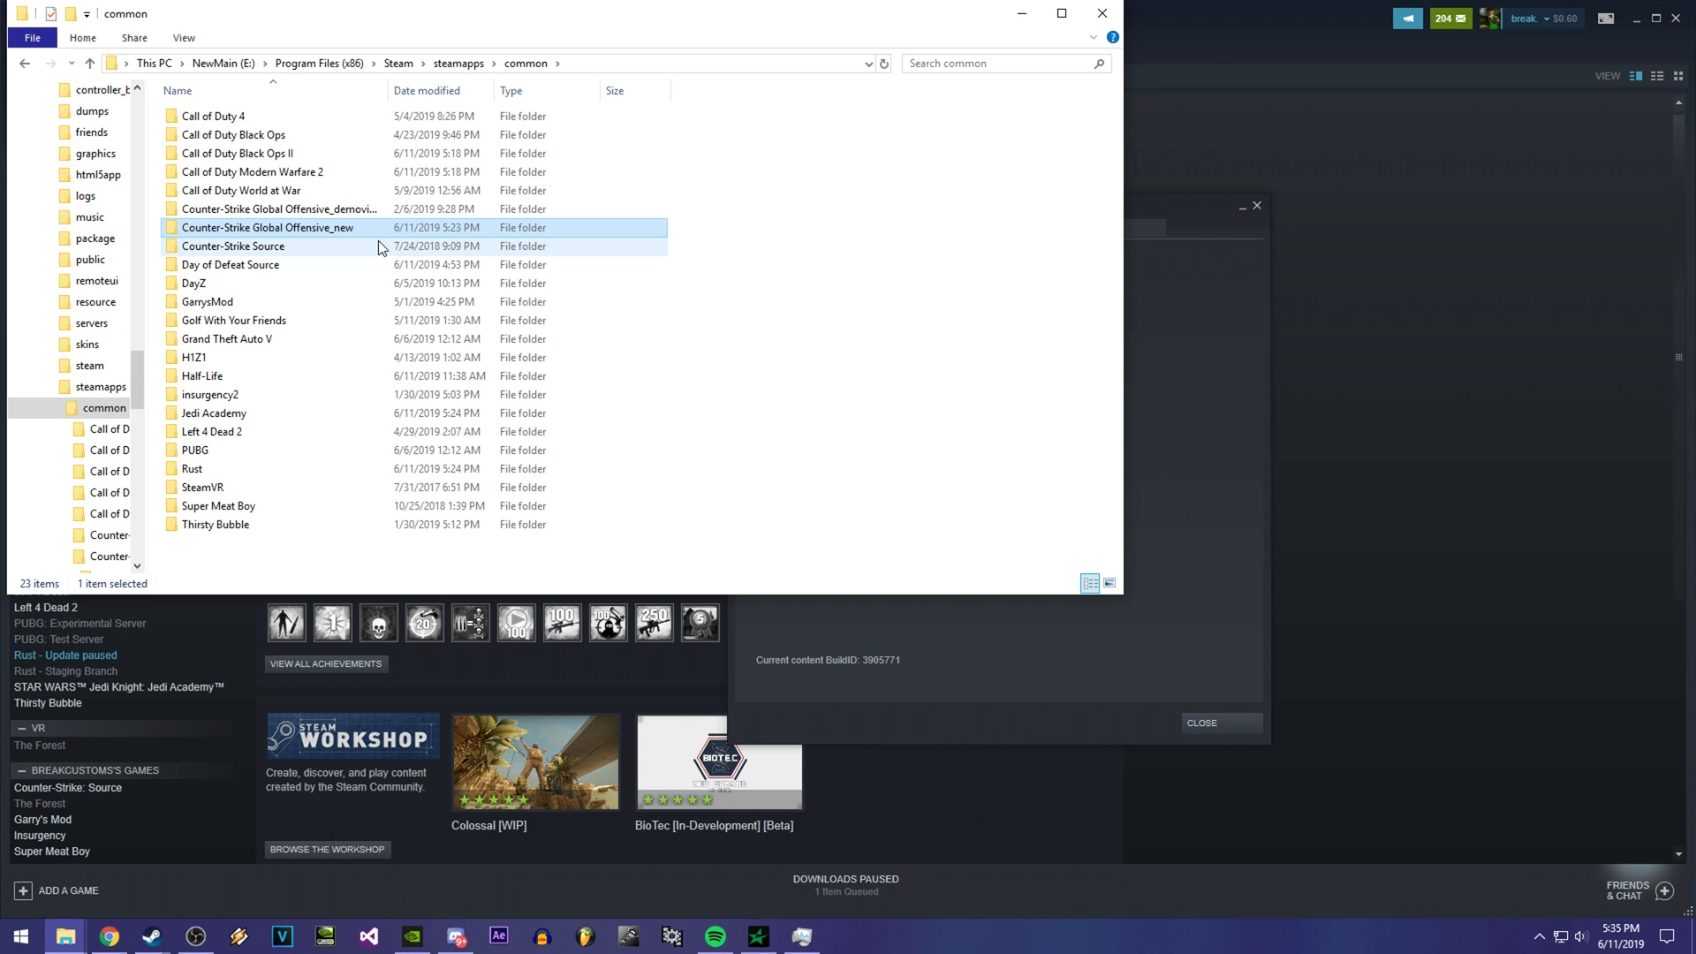
# - Uninstall Counter-Strike: Global Offensive from the library, deleting its game content, and bring the common folder window back up
pyautogui.moveTo(581, 22); pyautogui.dragTo(939, 25)
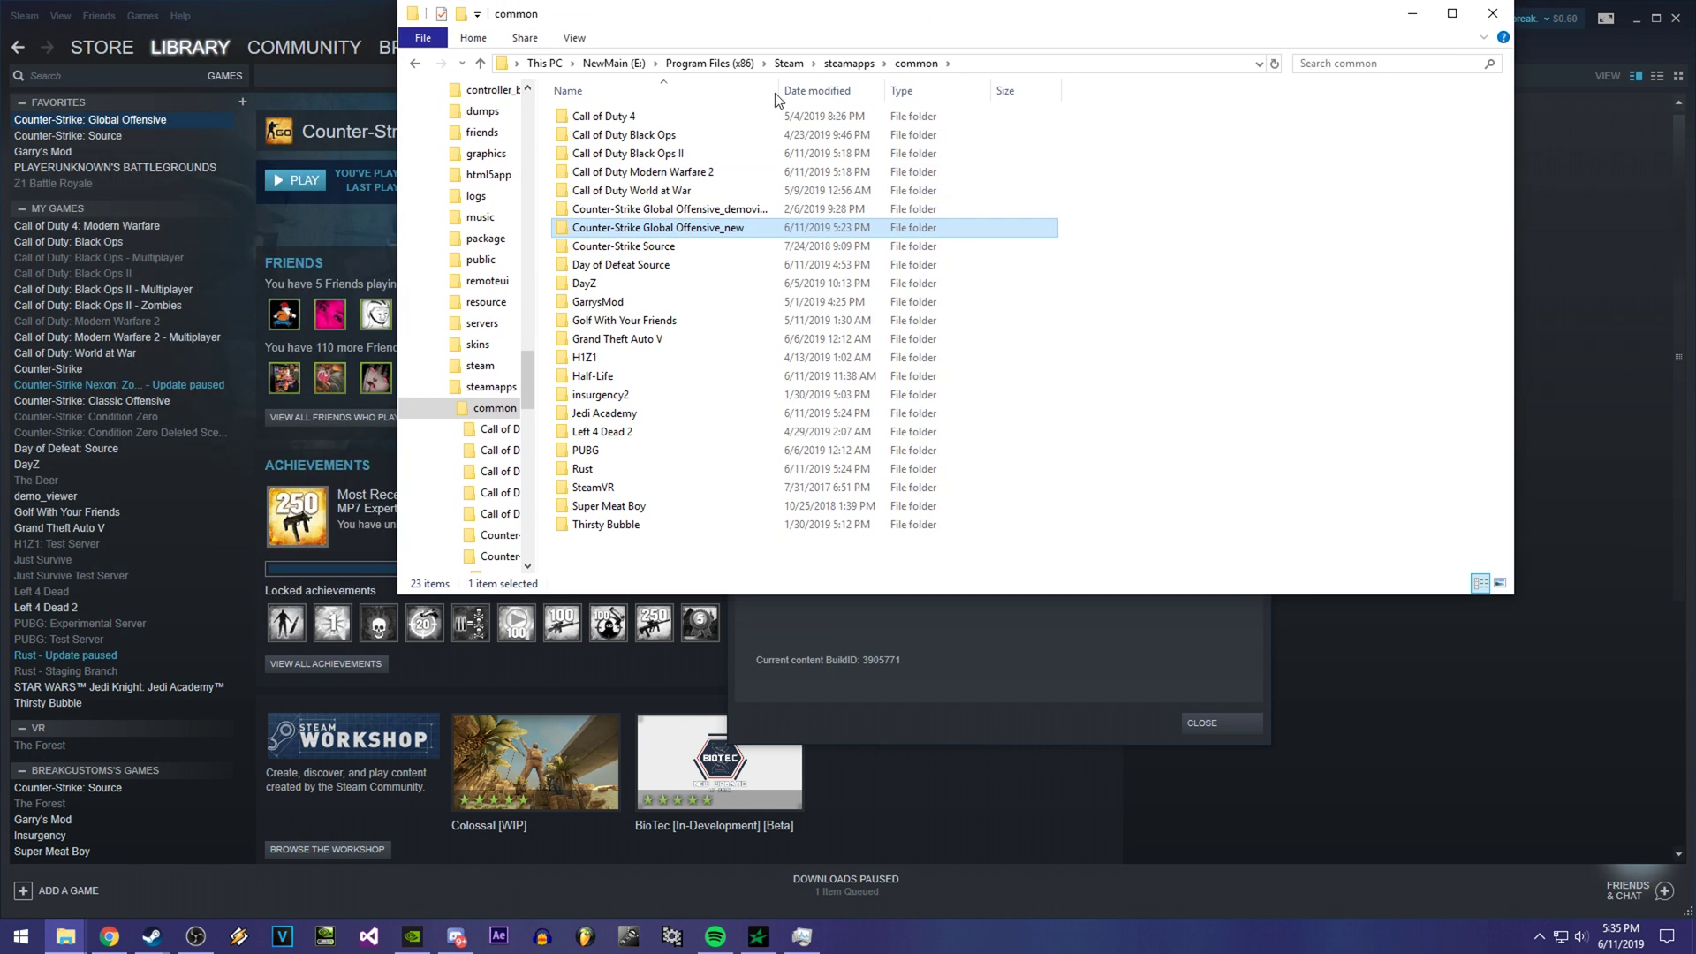
pyautogui.rightClick(140, 120)
pyautogui.click(167, 321)
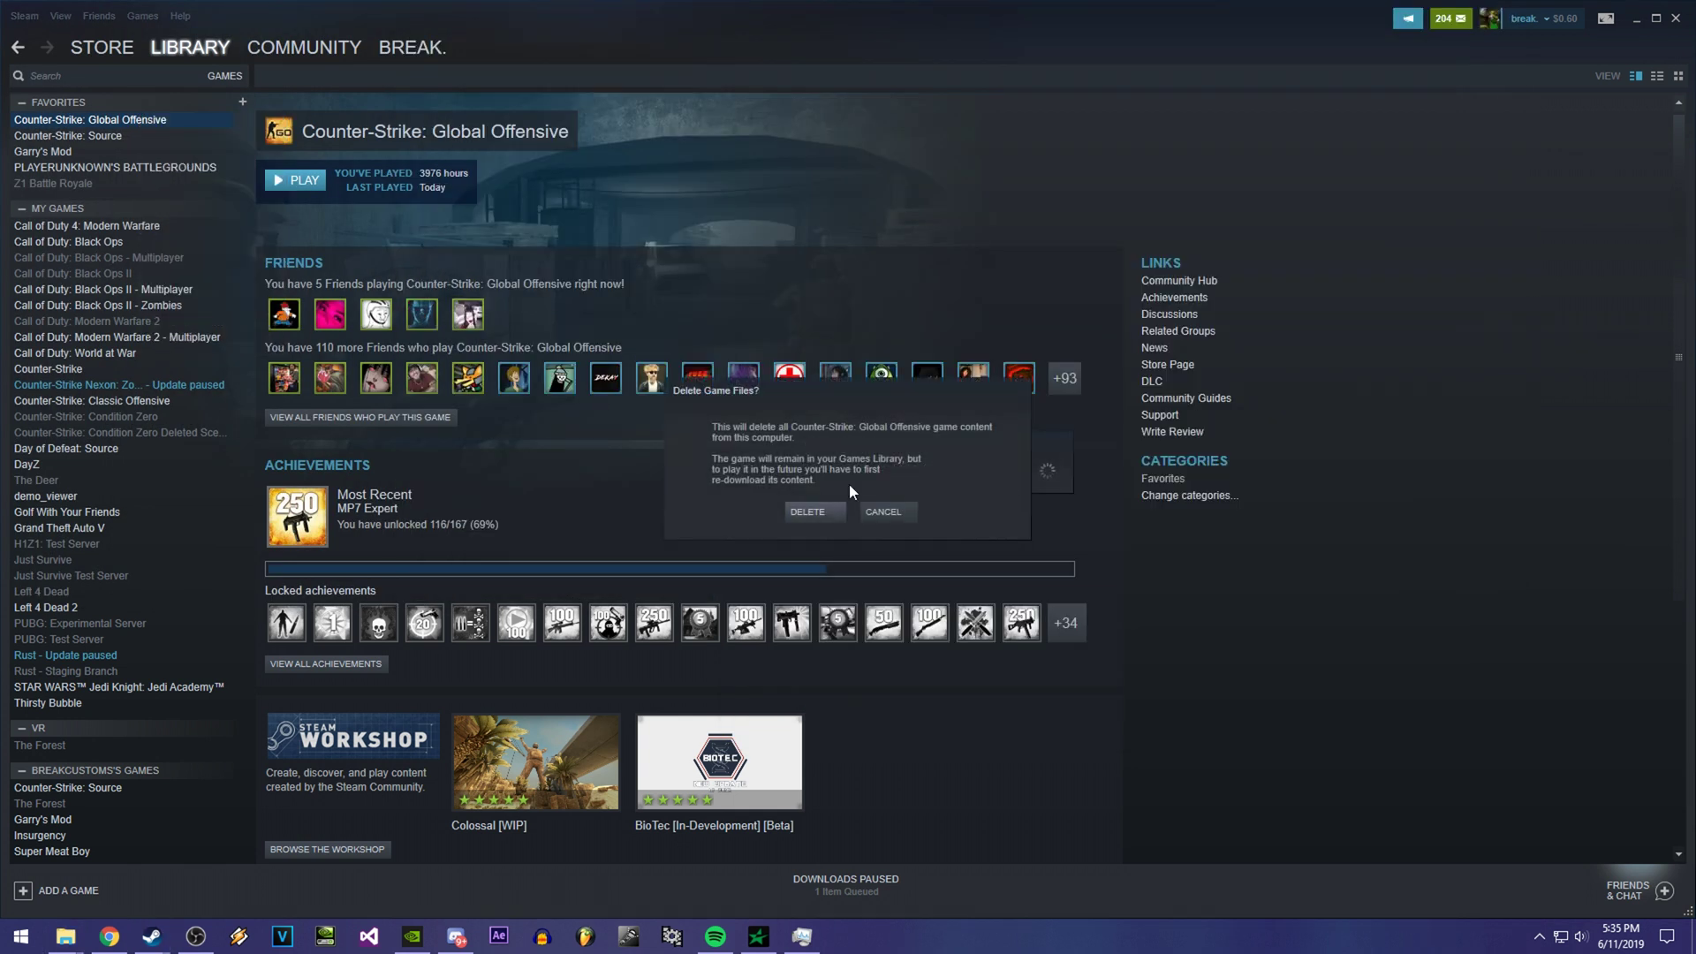
pyautogui.click(821, 511)
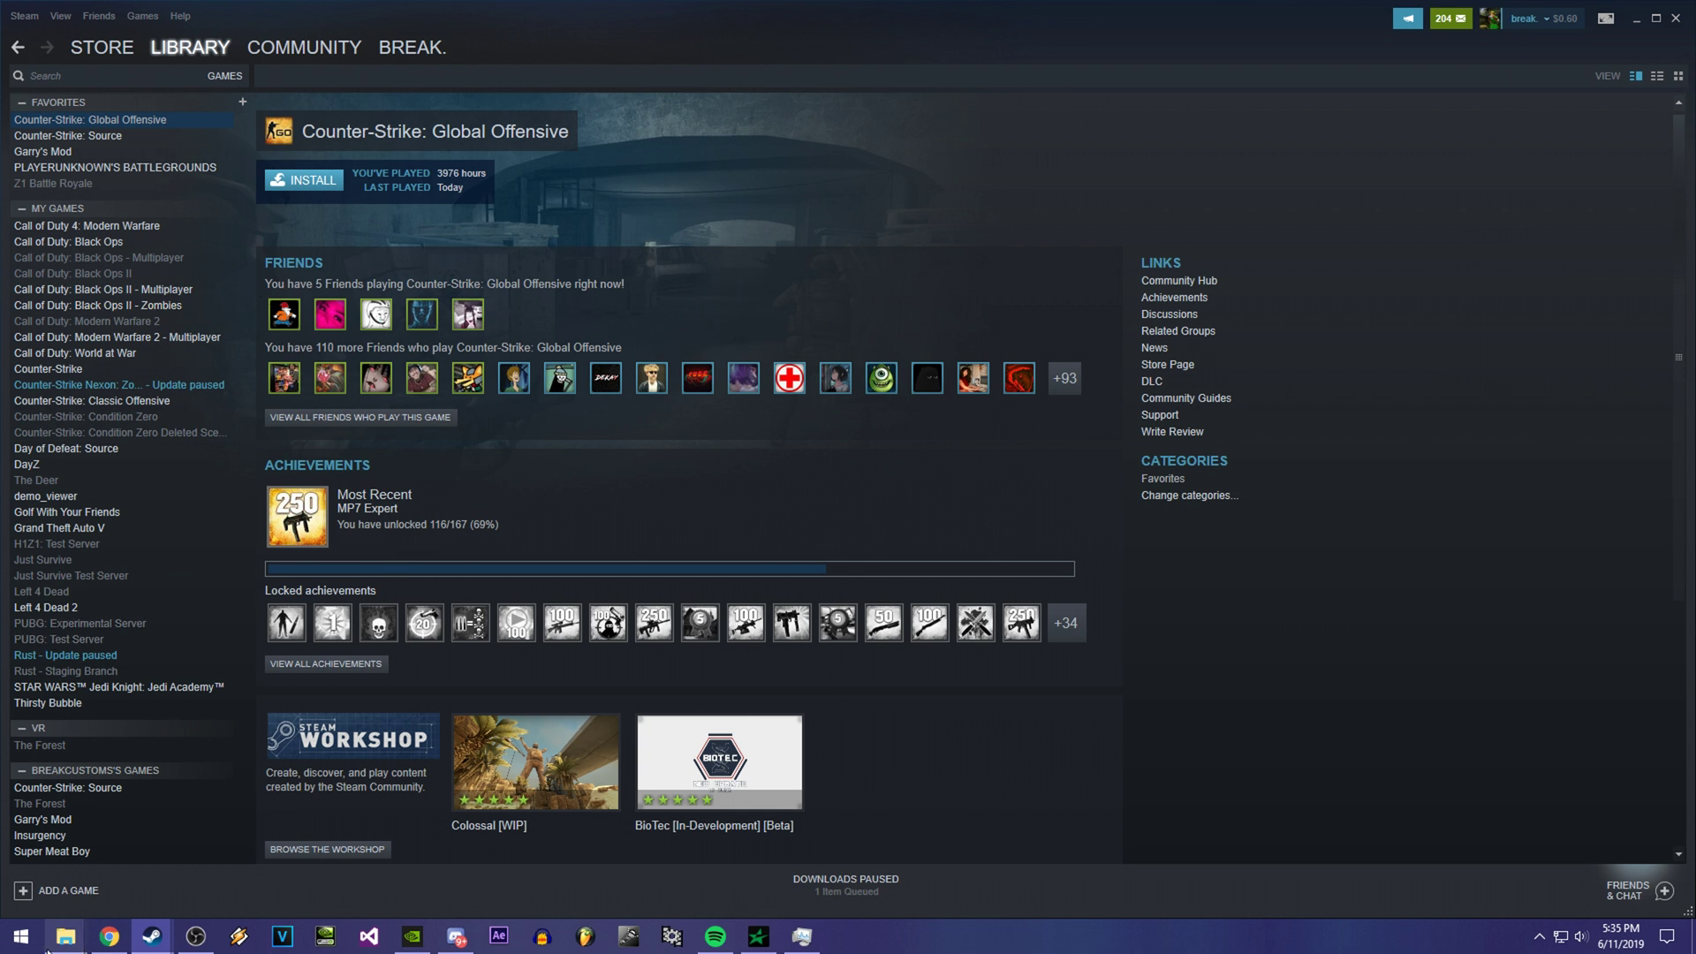
pyautogui.moveTo(66, 943)
pyautogui.click(287, 857)
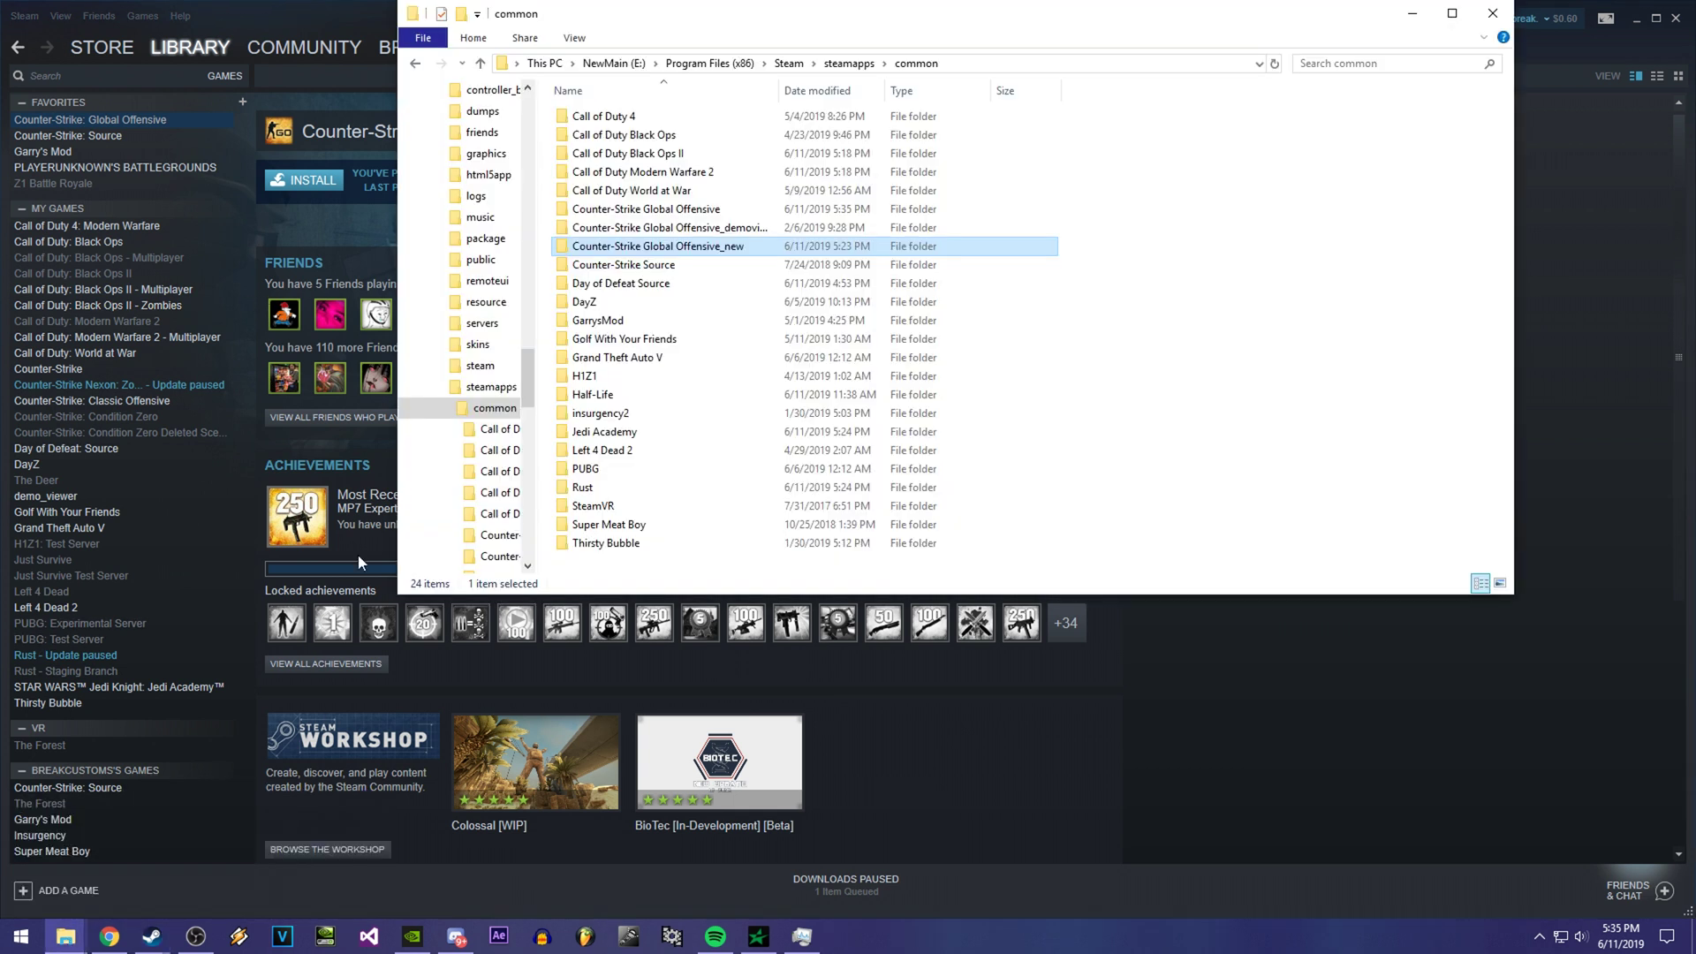
# - Opt Counter-Strike: Global Offensive into the "demo_viewer - for pre 2013/1/9 demos" beta and close its properties
pyautogui.click(126, 135)
pyautogui.rightClick(127, 121)
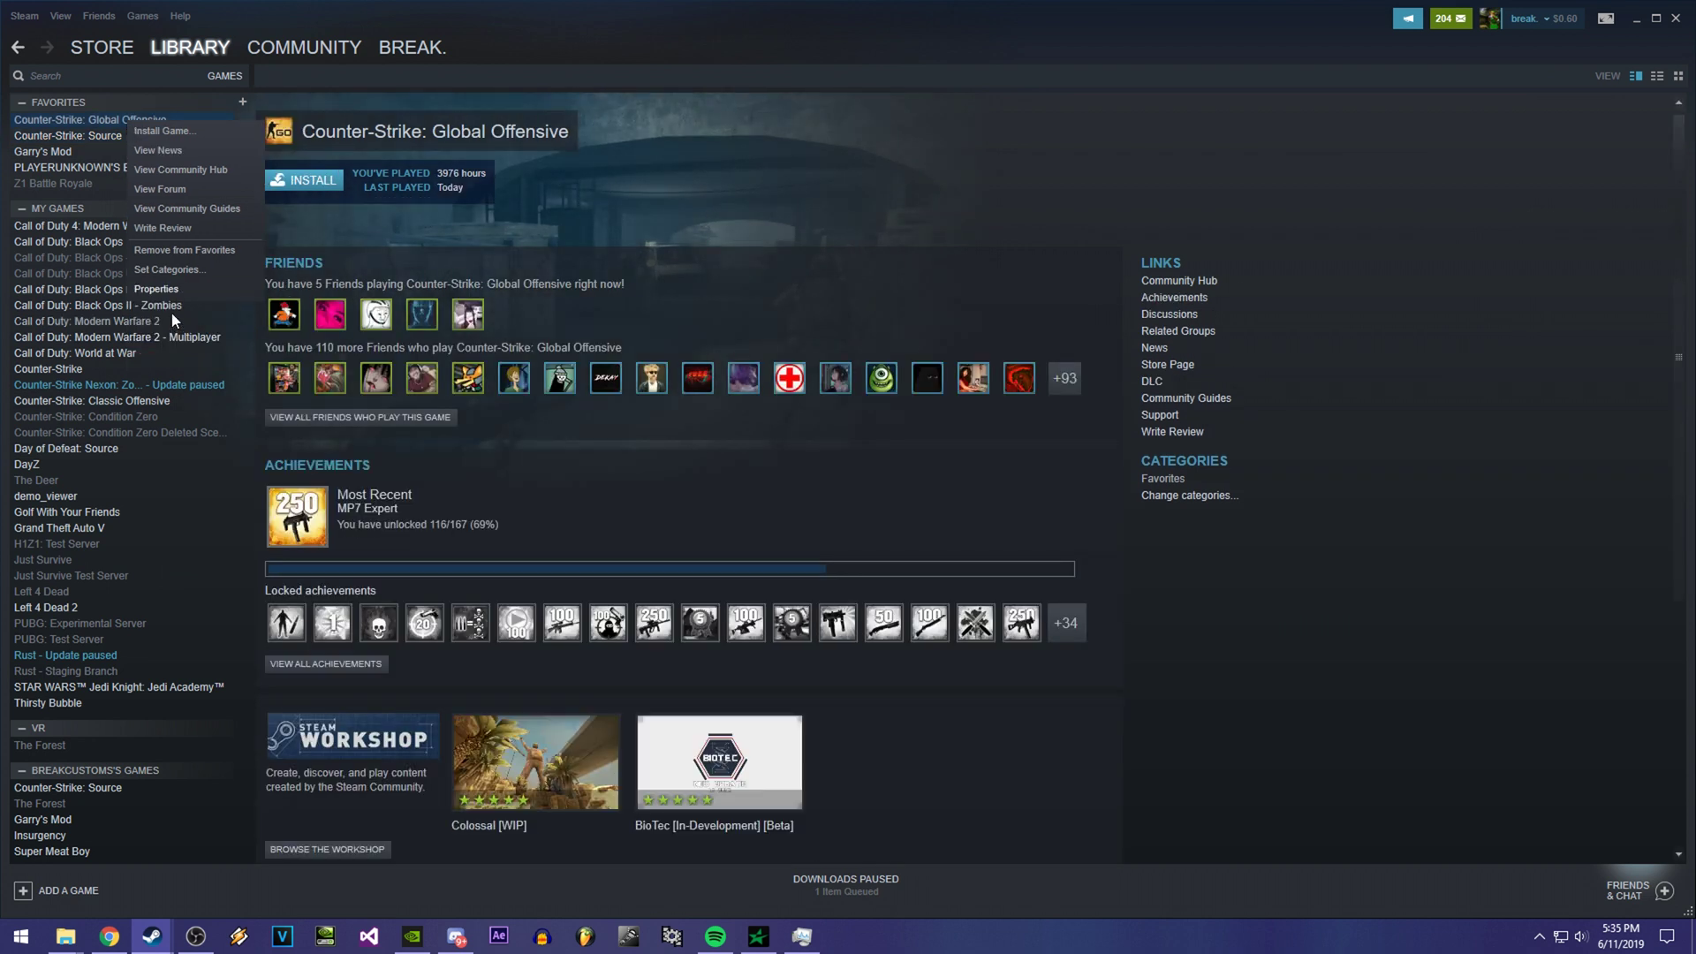
pyautogui.rightClick(76, 115)
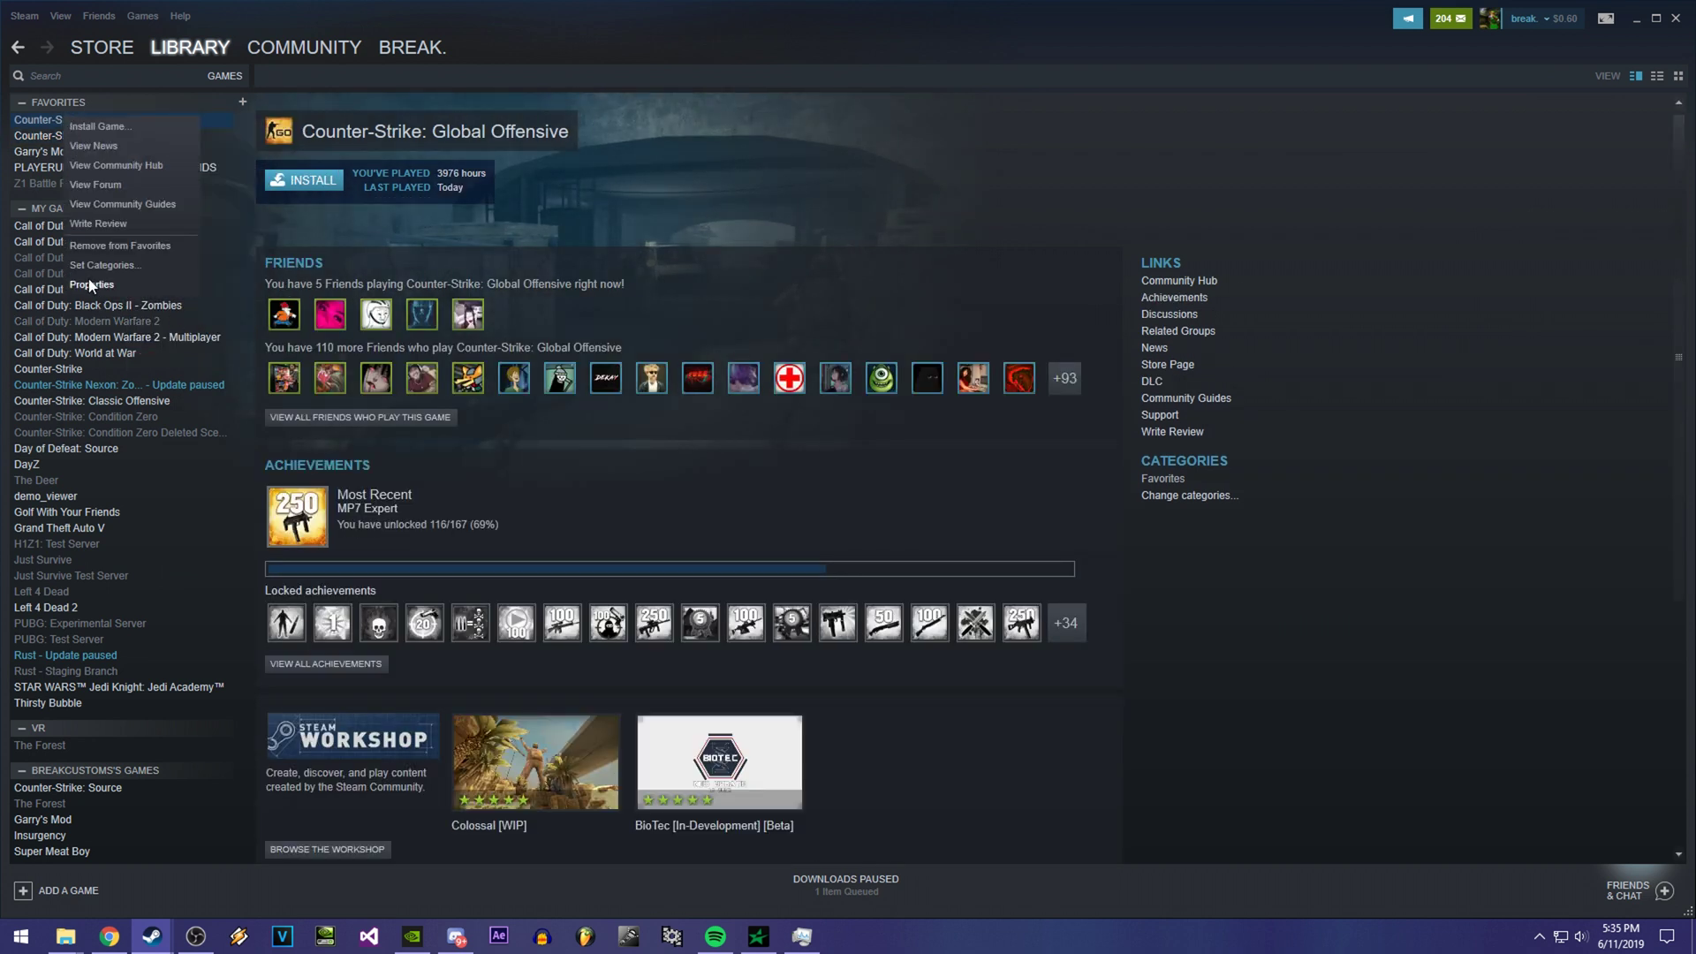
pyautogui.click(89, 281)
pyautogui.click(1103, 232)
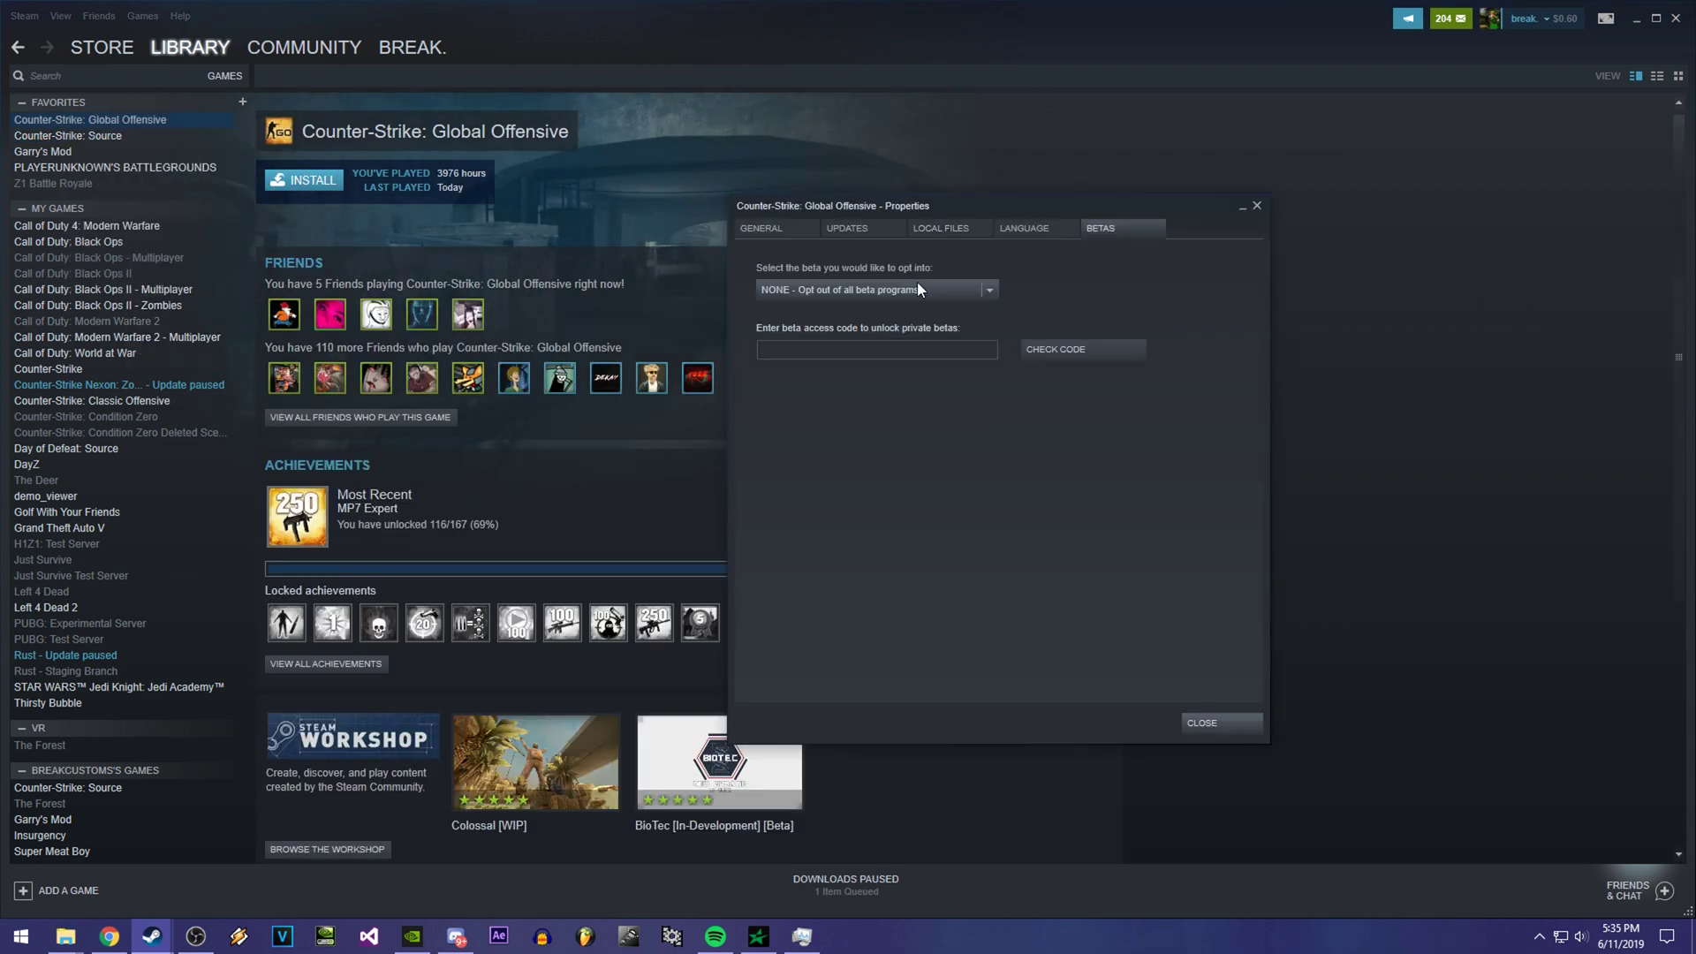
pyautogui.click(843, 291)
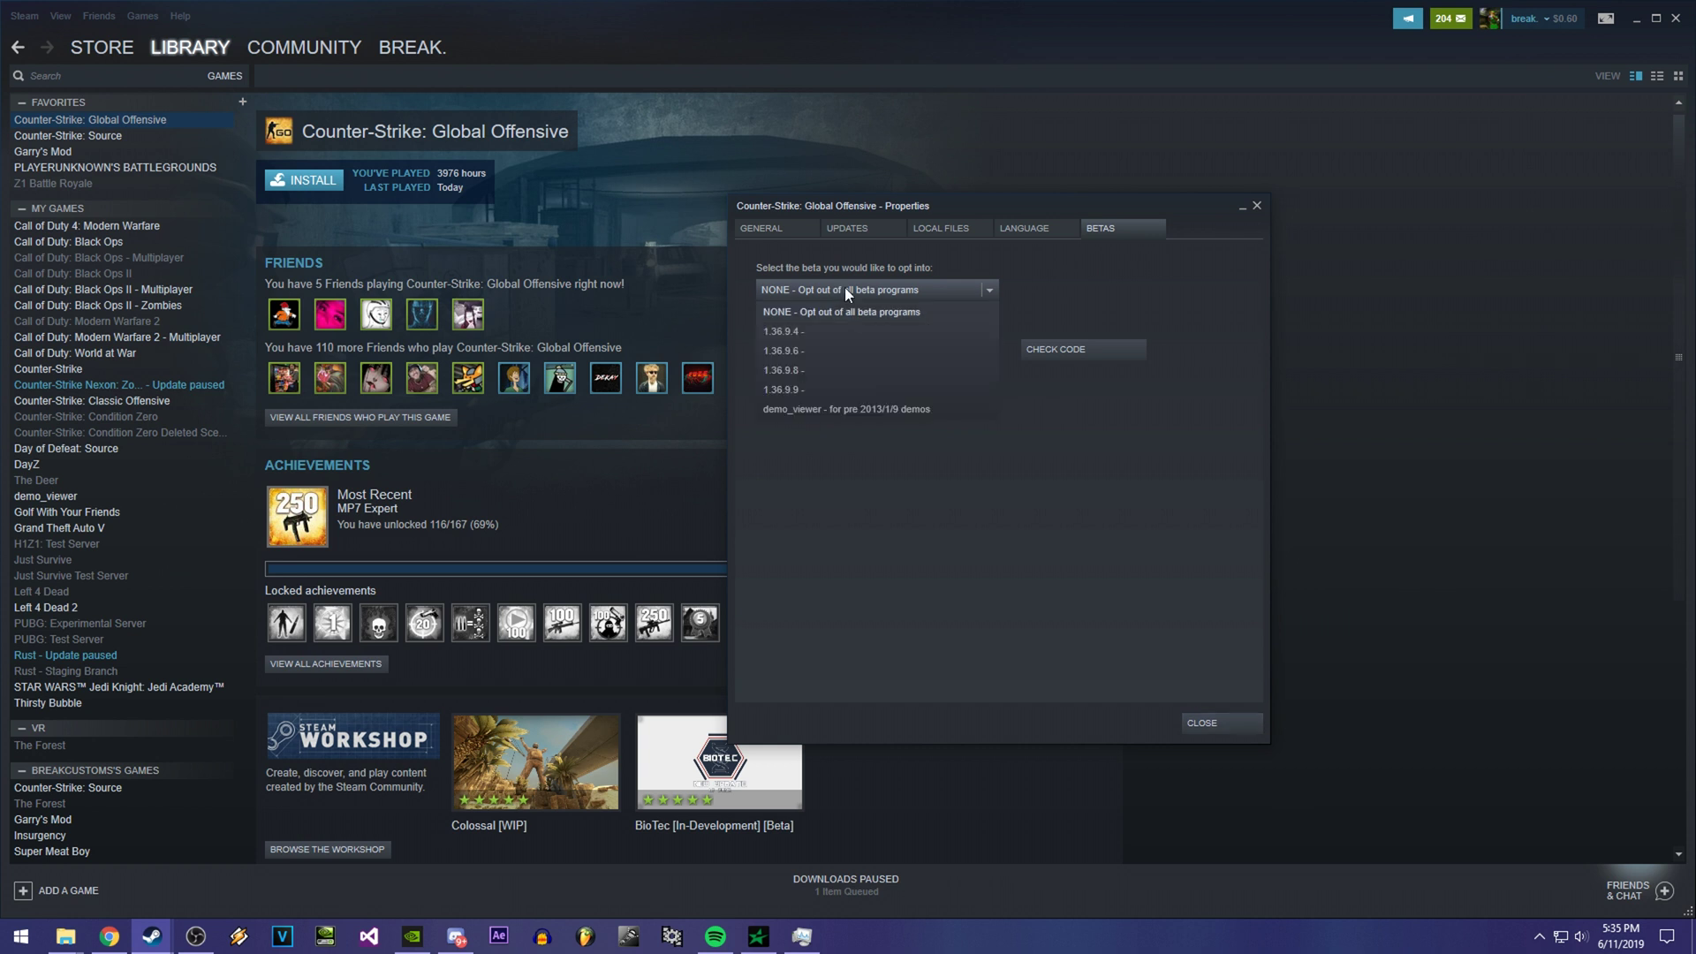
pyautogui.click(805, 407)
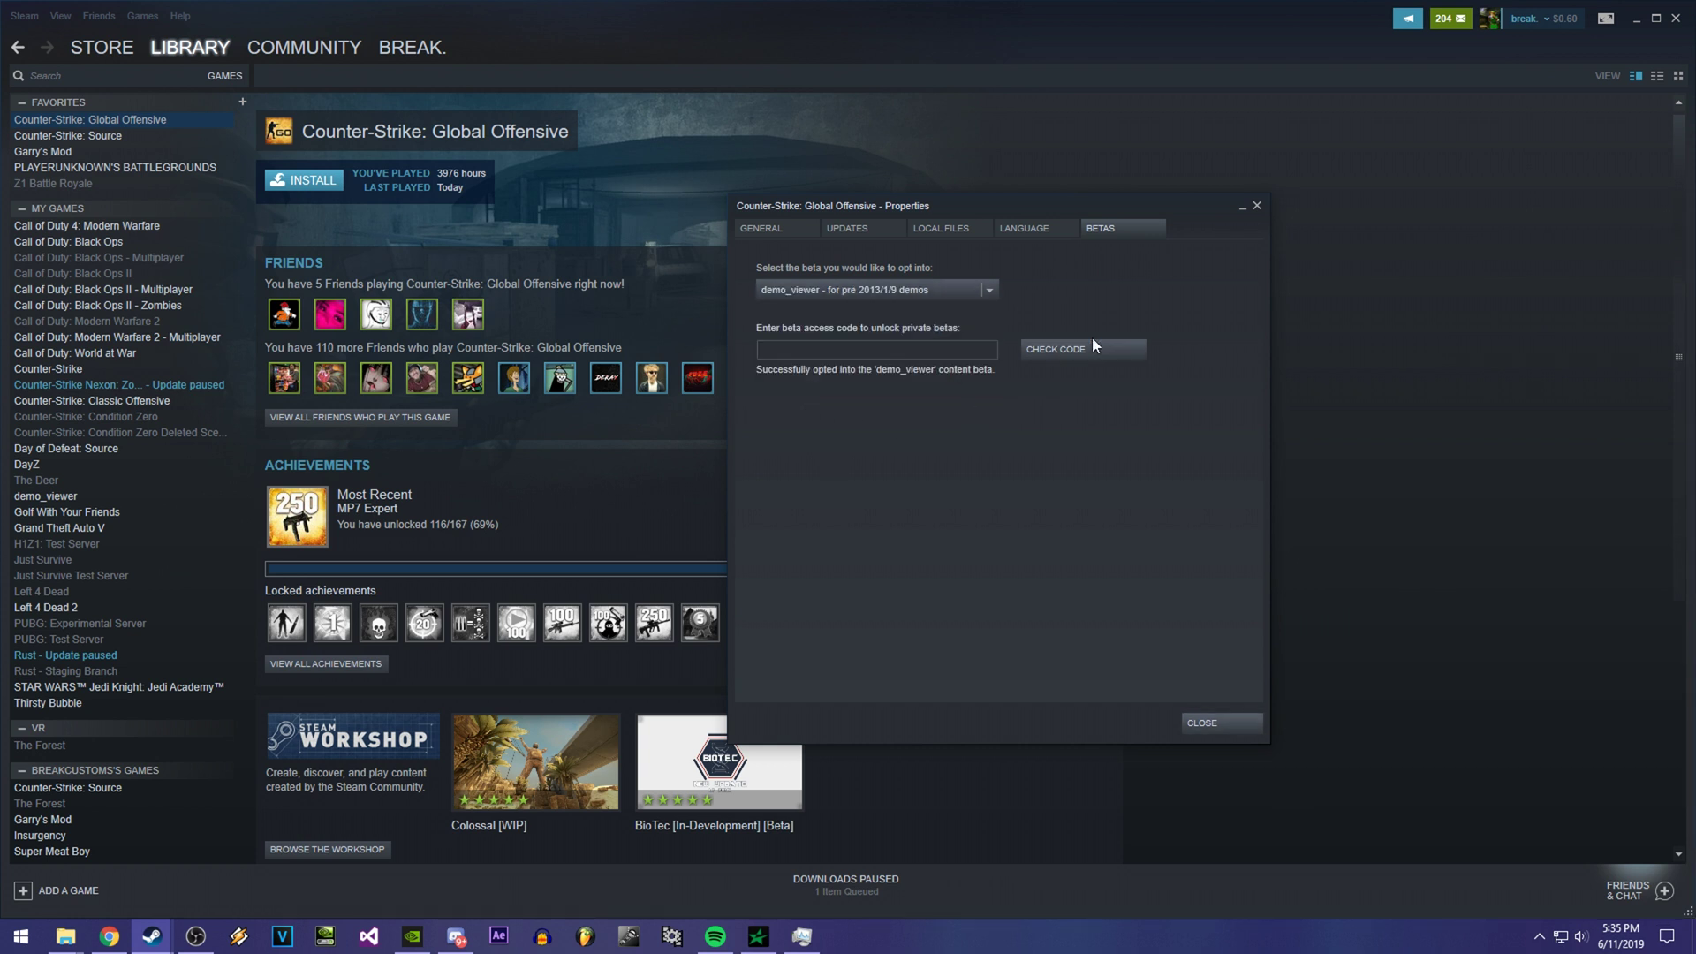
pyautogui.click(1215, 722)
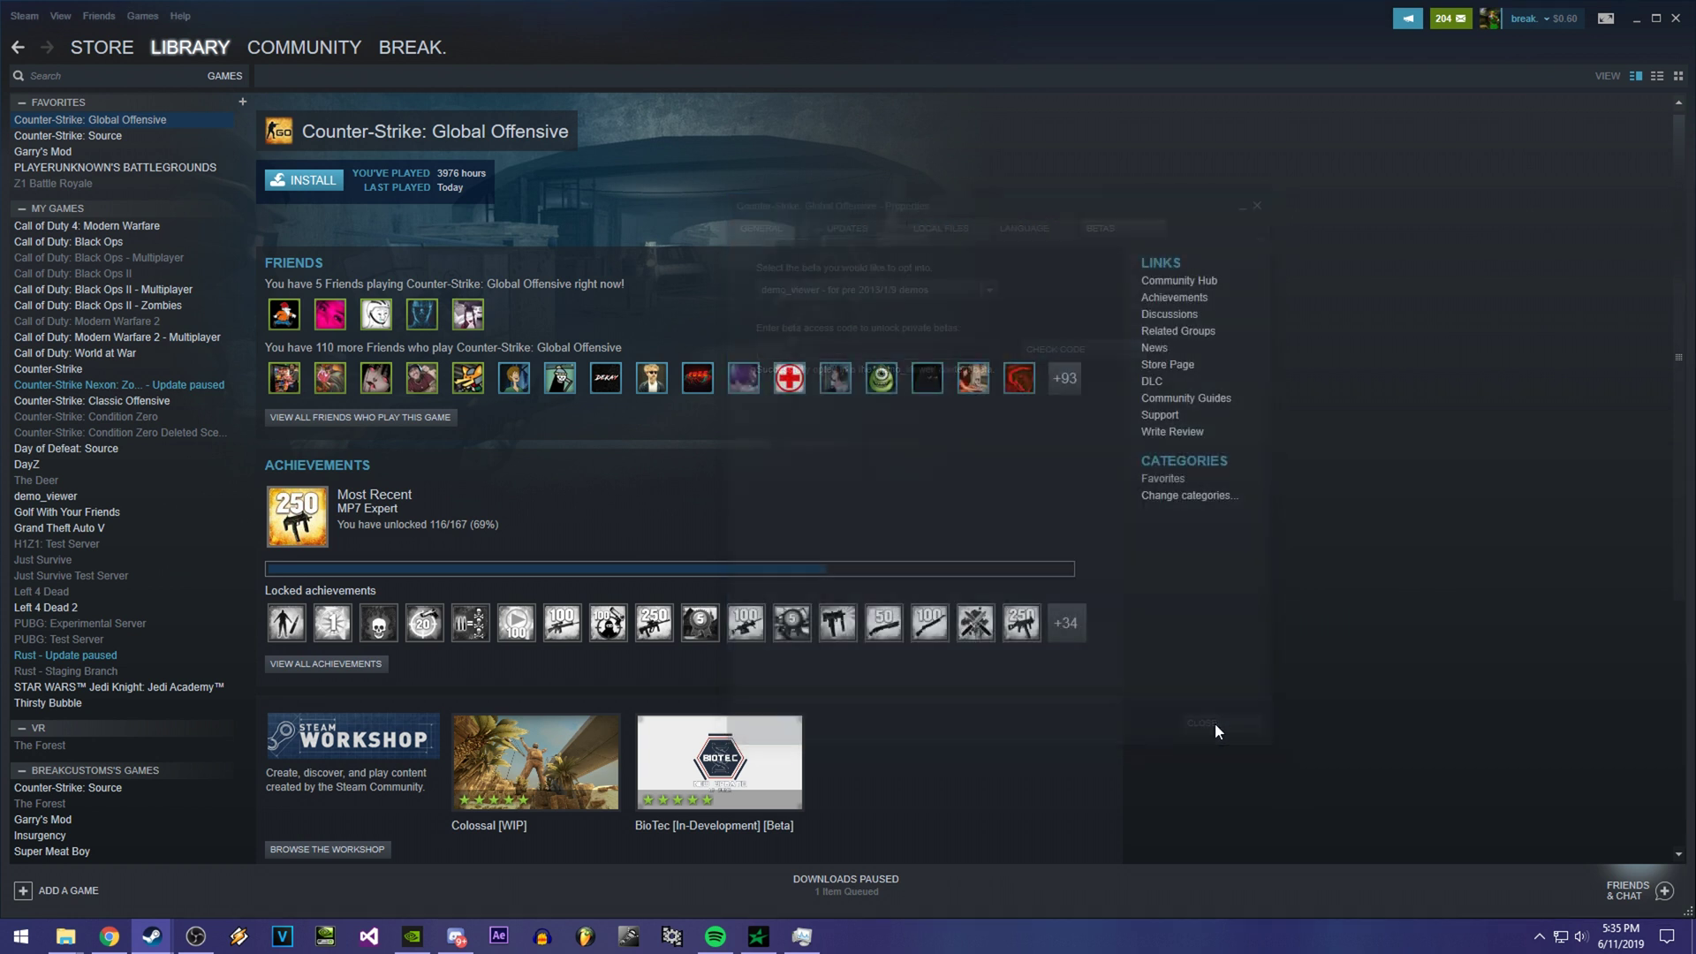
# - Install Counter-Strike: Global Offensive under E:\Program Files (x86)\Steam and finish the install wizard
pyautogui.click(285, 179)
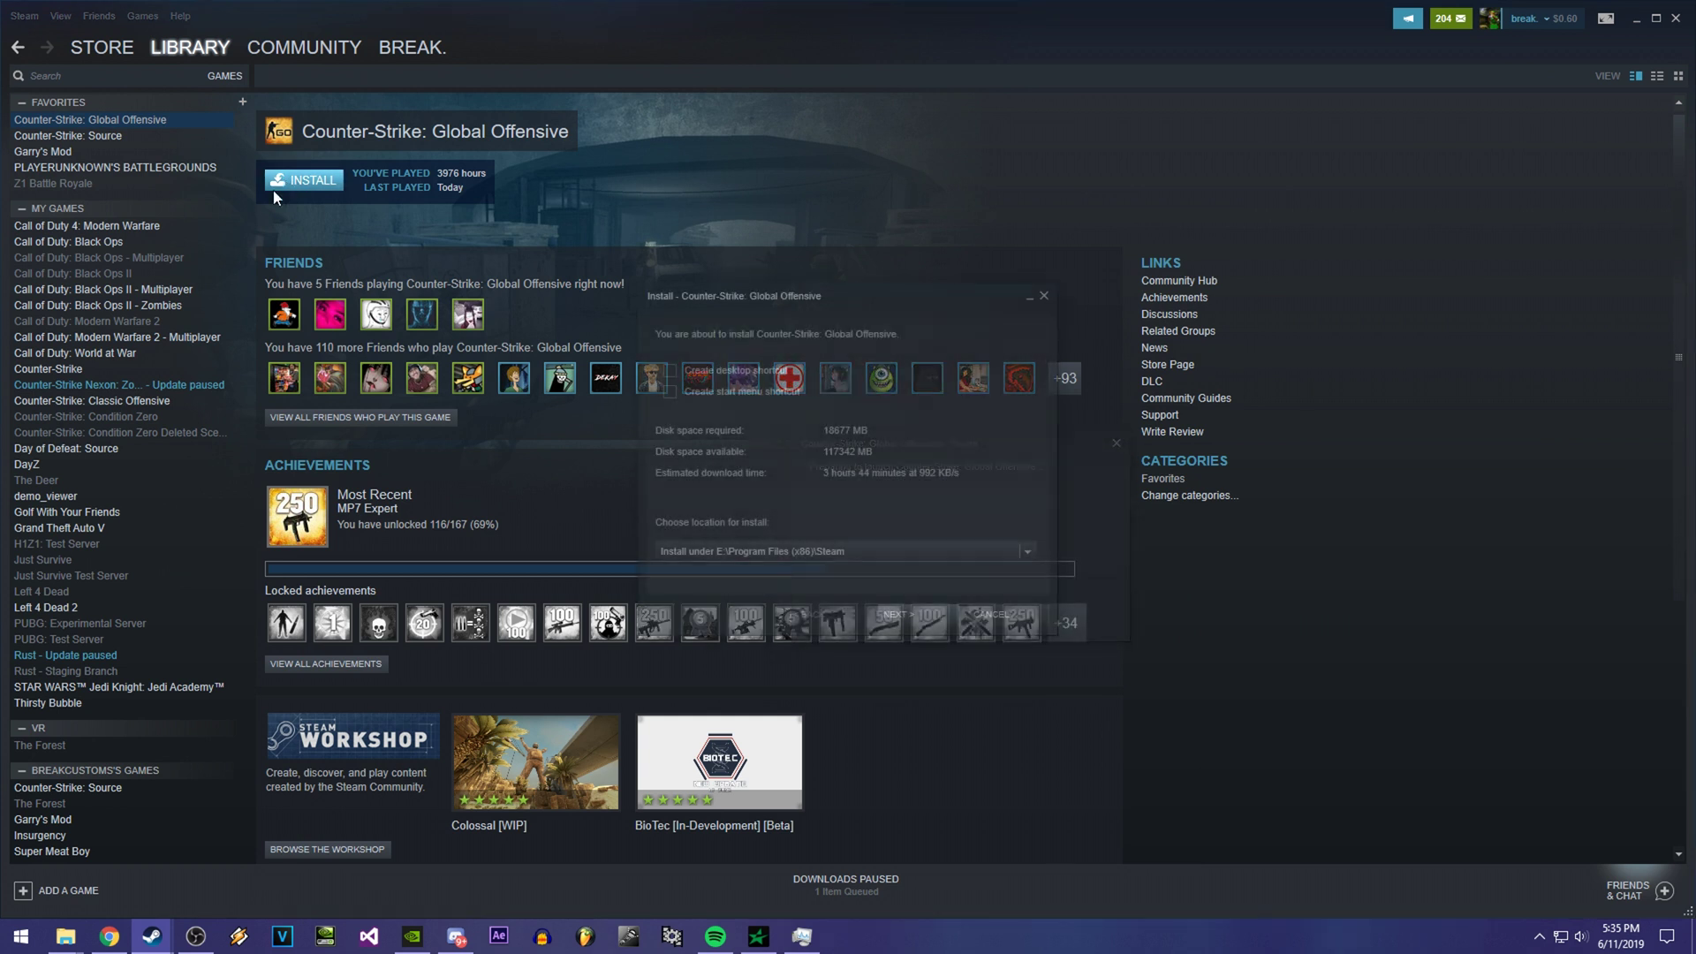
pyautogui.click(903, 615)
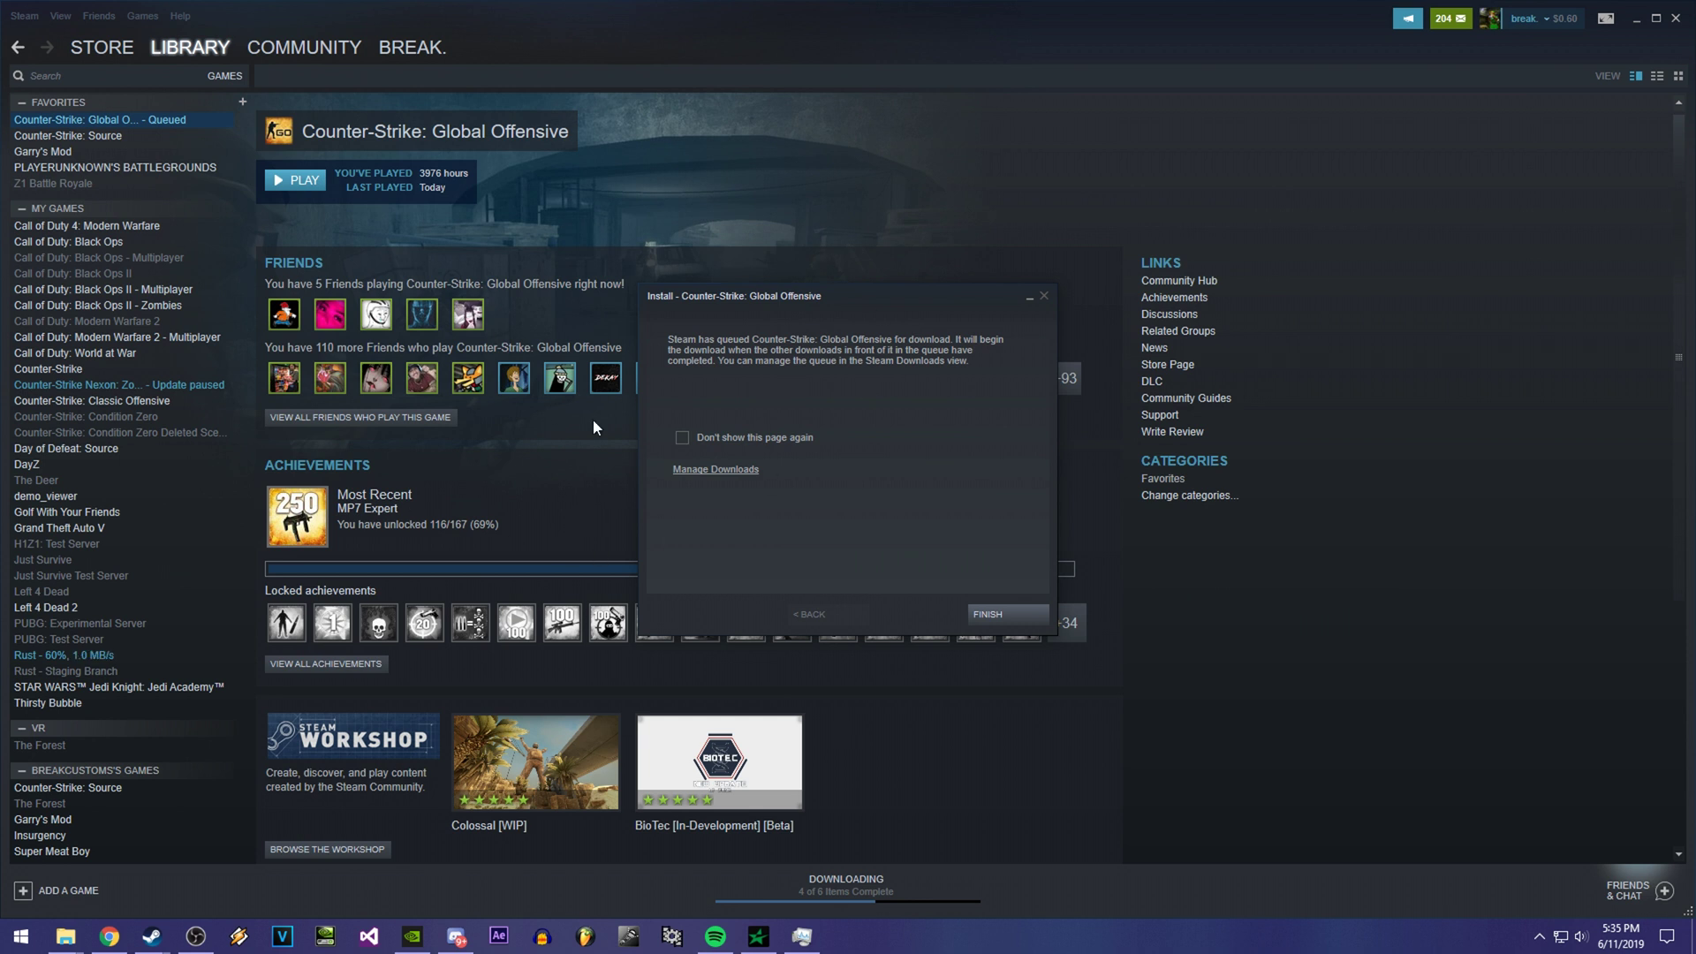
pyautogui.click(1008, 614)
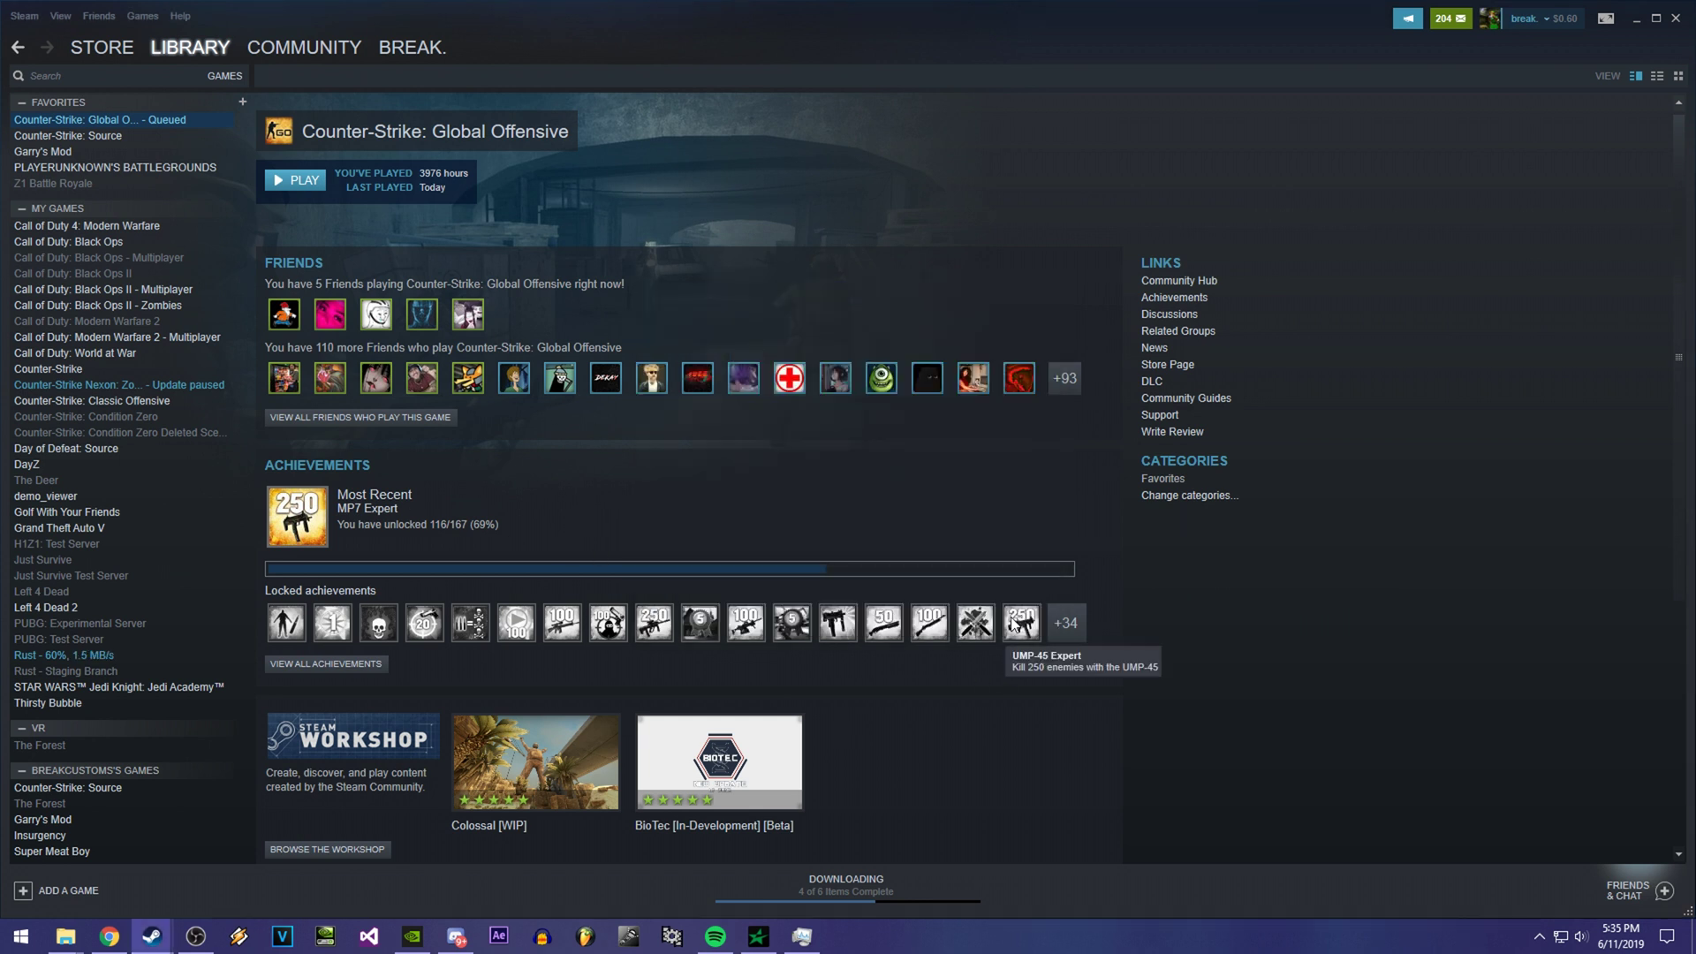
# - Pause all downloads in the download queue and return to the games list
pyautogui.moveTo(190, 47)
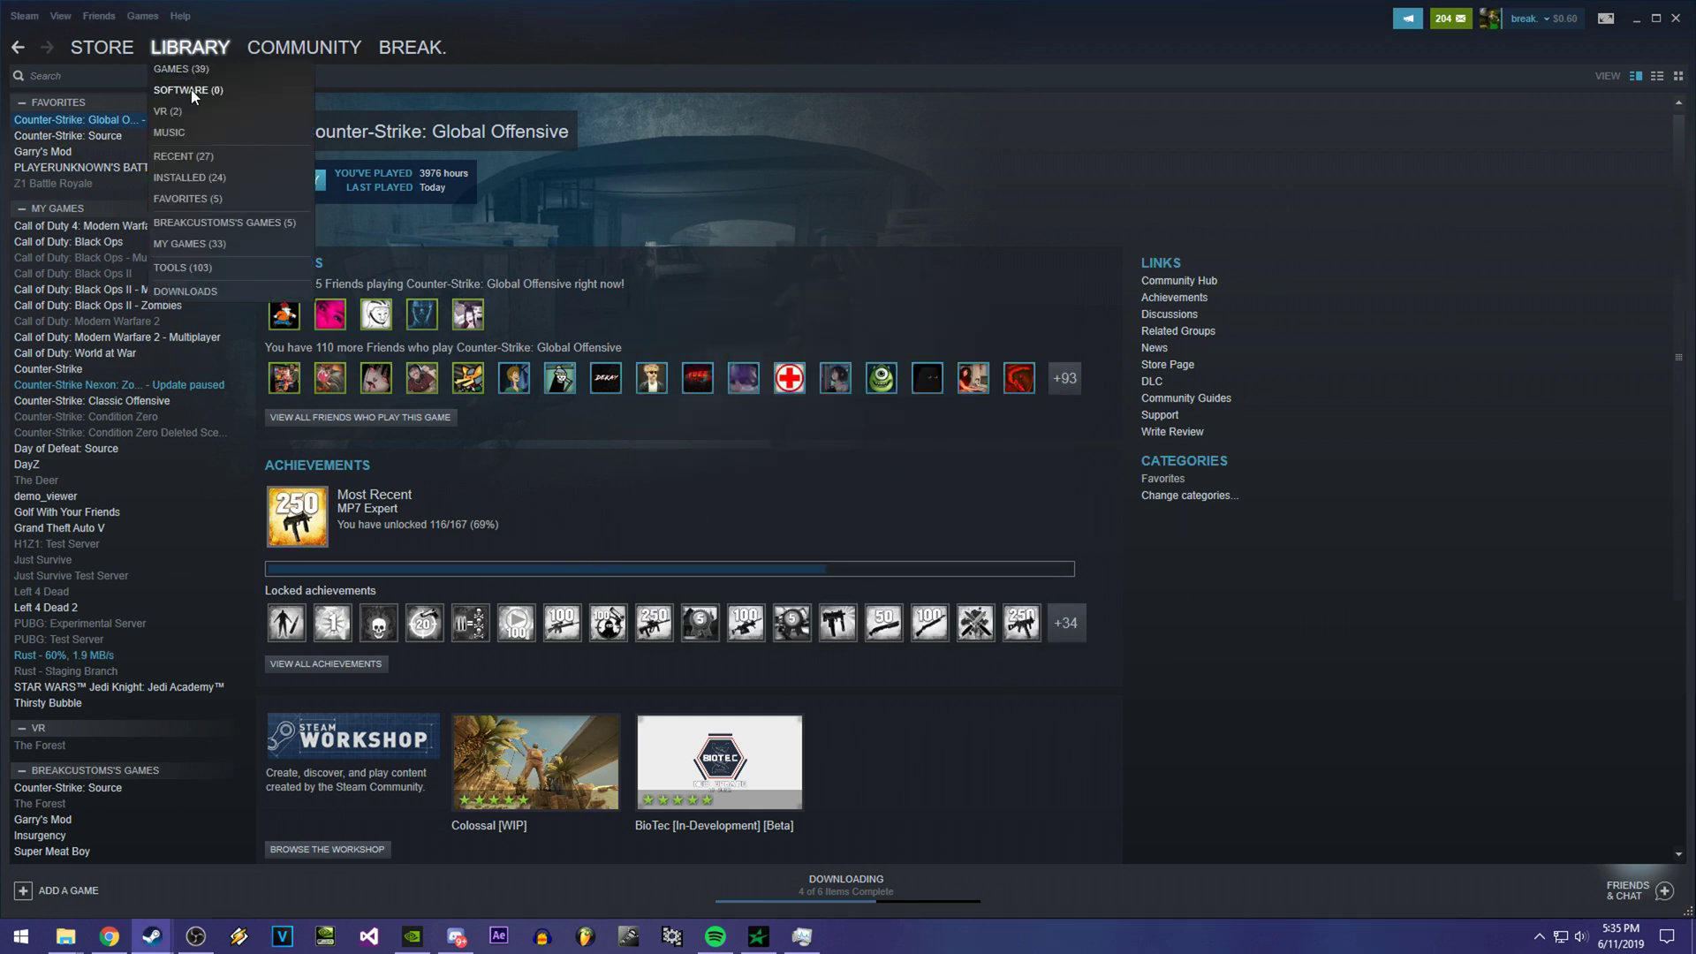
pyautogui.click(191, 291)
pyautogui.click(1647, 119)
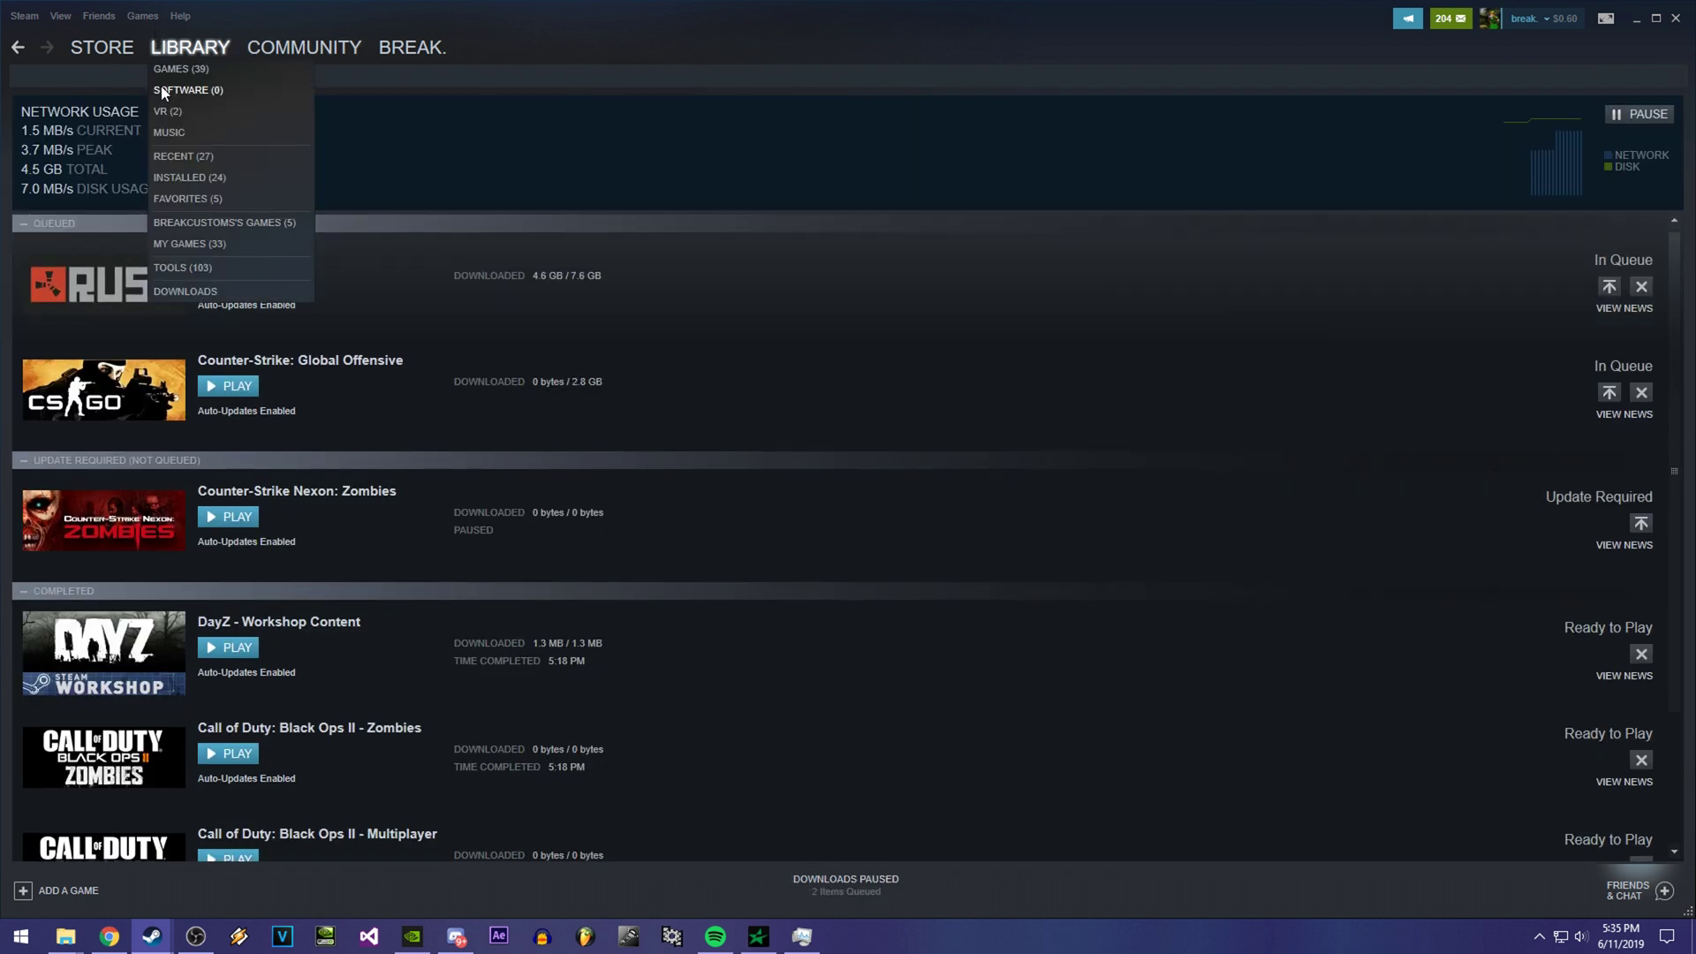
pyautogui.click(167, 66)
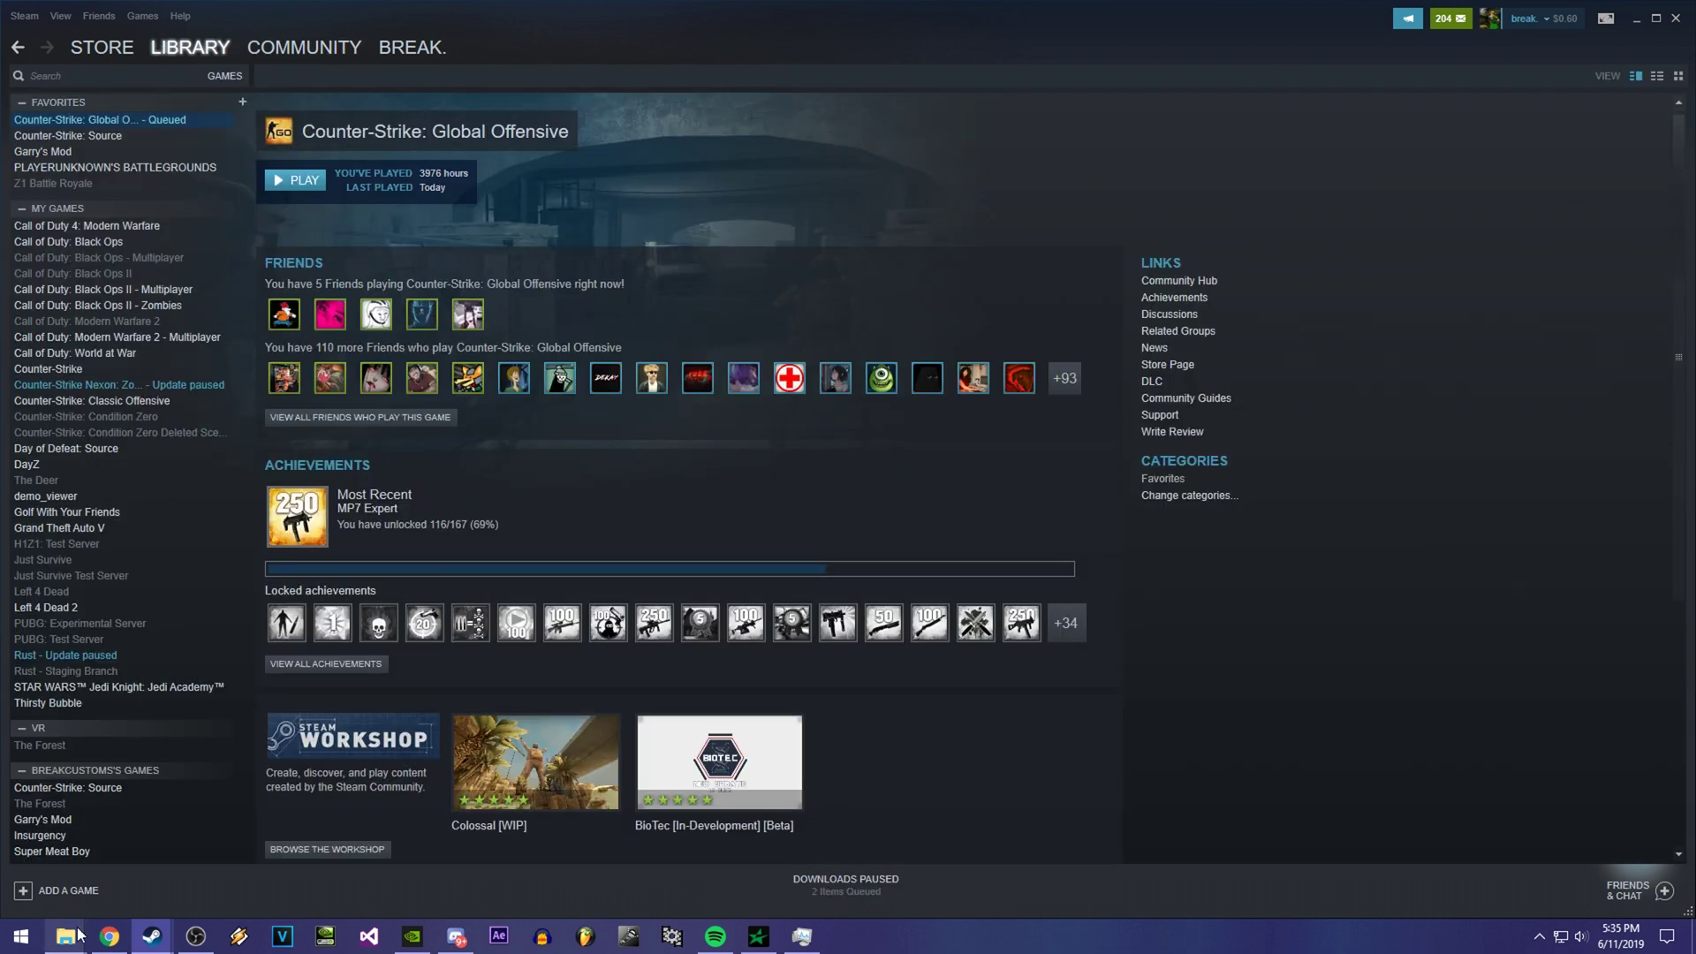
# - Permanently delete the Counter-Strike Global Offensive folder from the common folder
pyautogui.moveTo(66, 935)
pyautogui.click(299, 843)
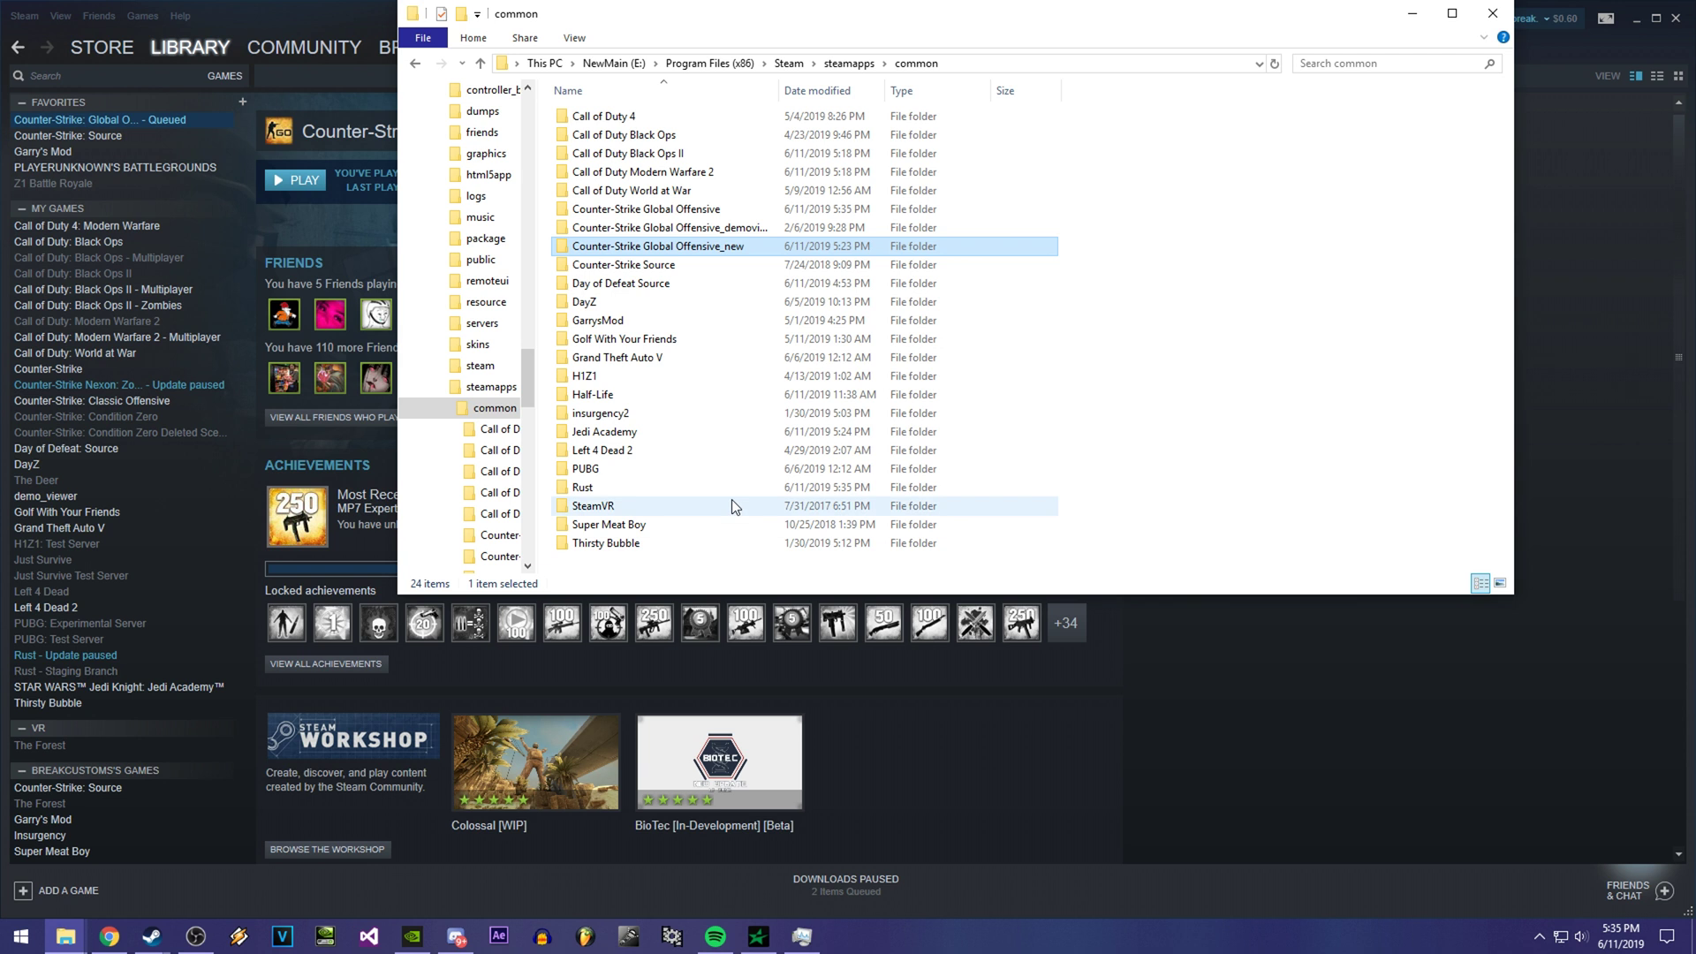
pyautogui.click(632, 212)
pyautogui.click(698, 212)
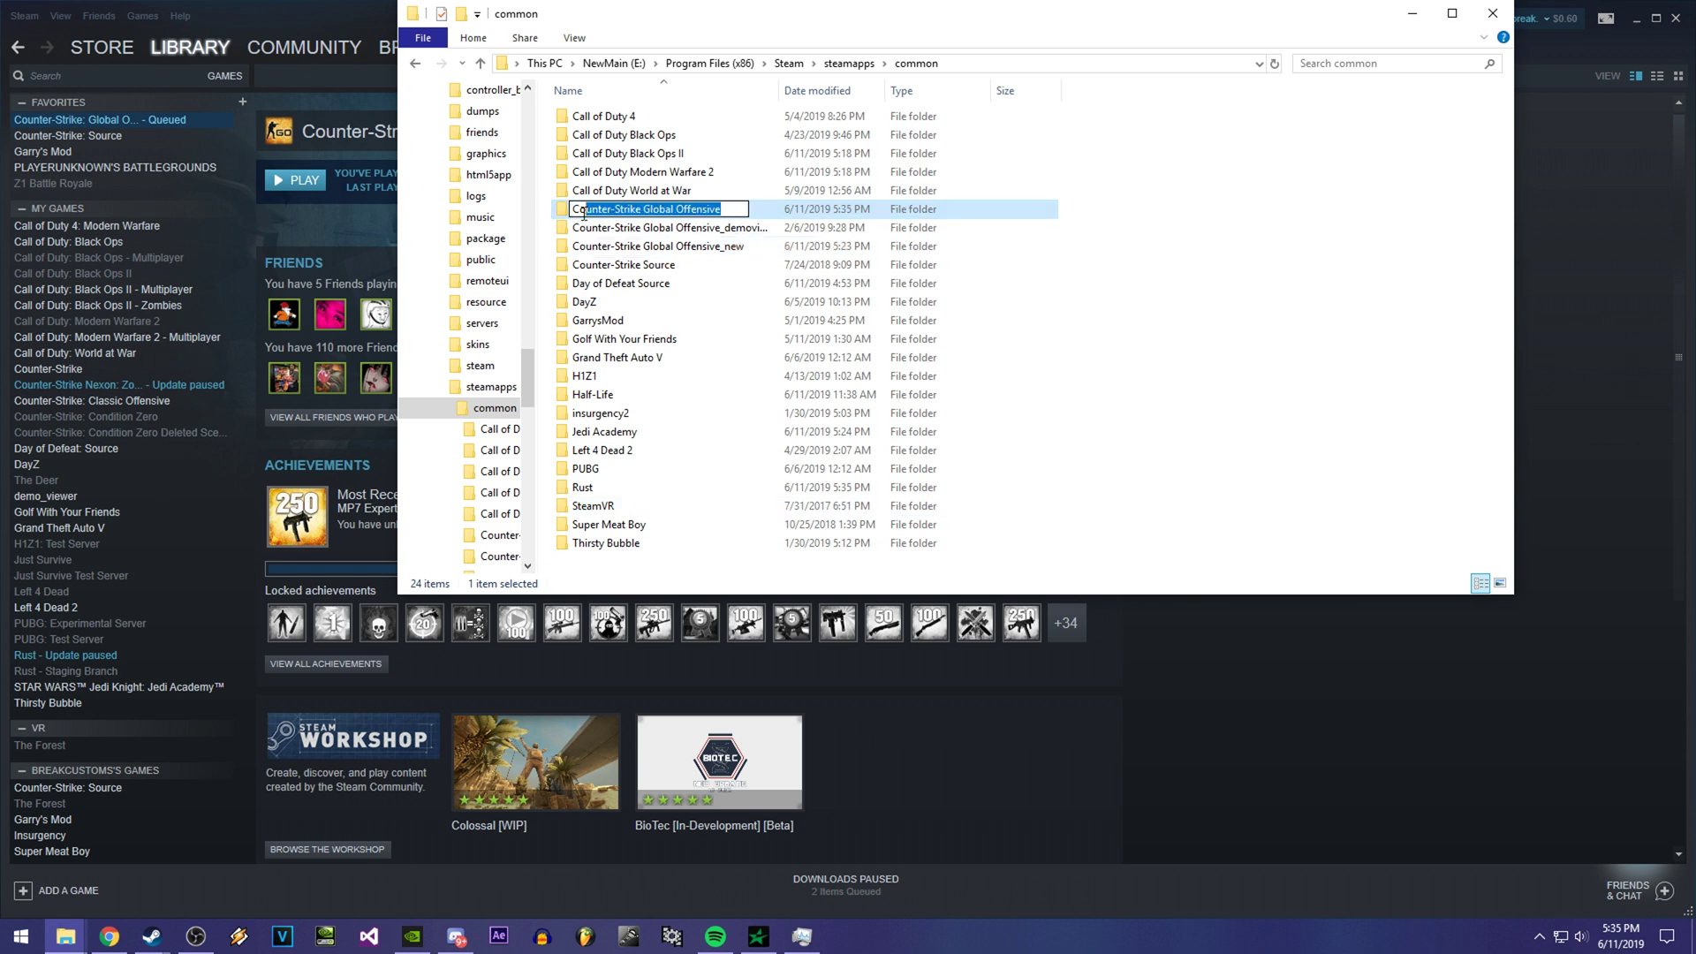
pyautogui.click(717, 226)
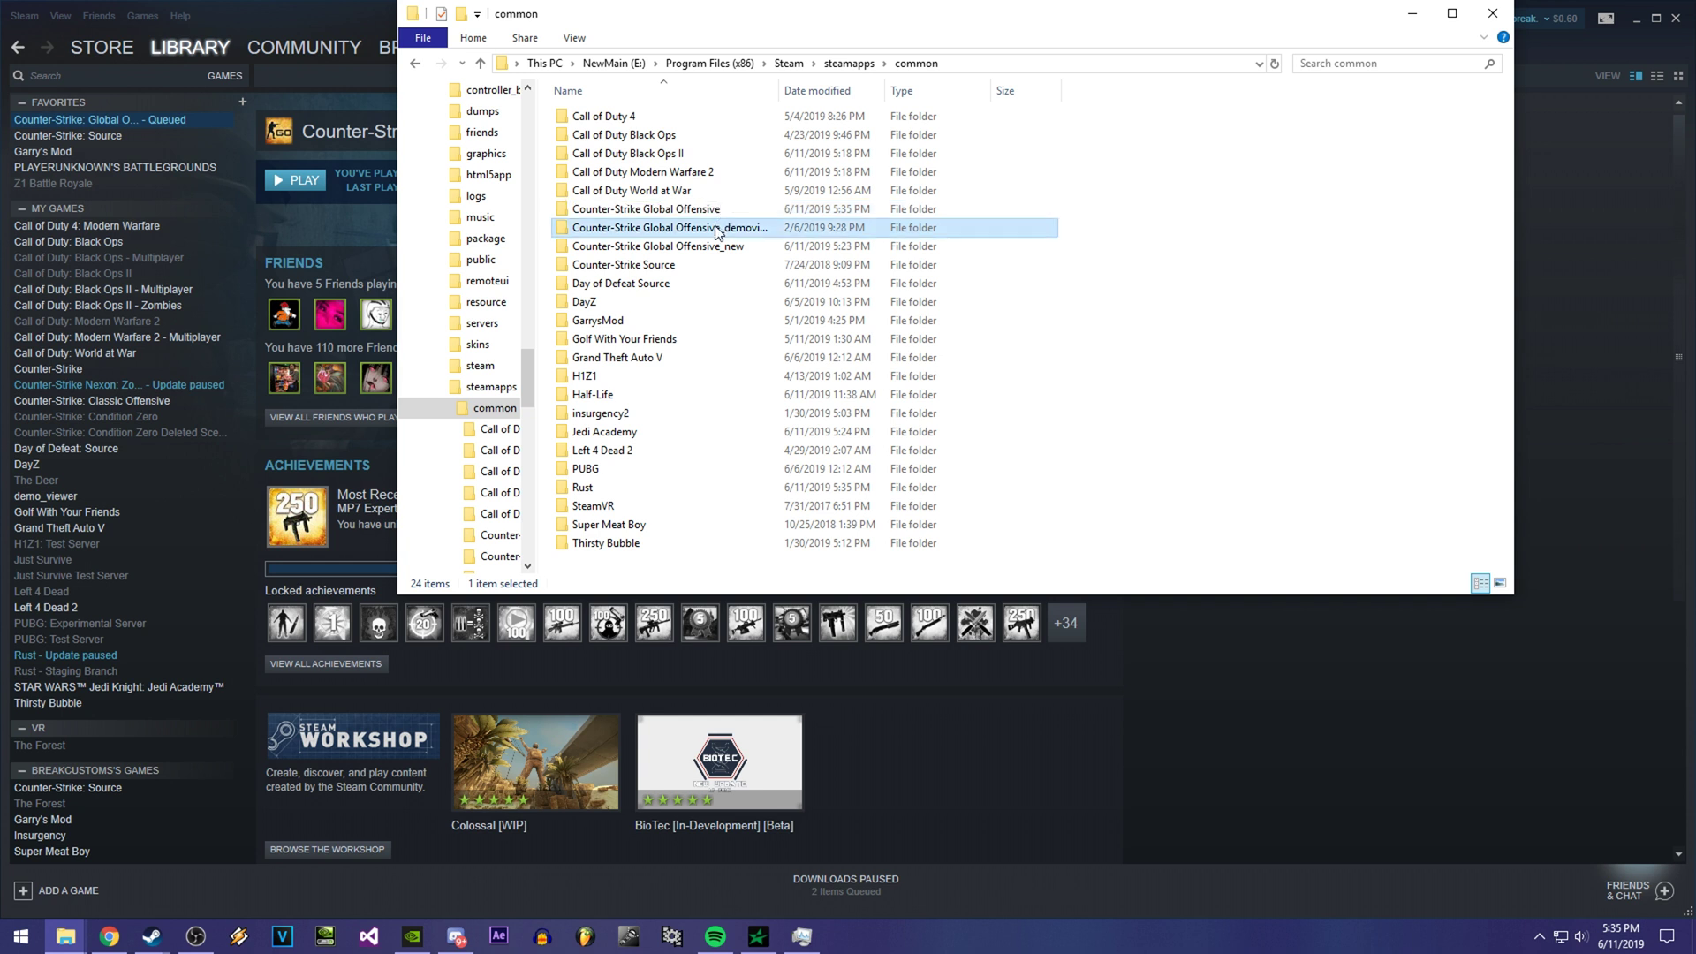
pyautogui.press('Up')
pyautogui.hotkey('shift', 'Delete')
pyautogui.press('Return')
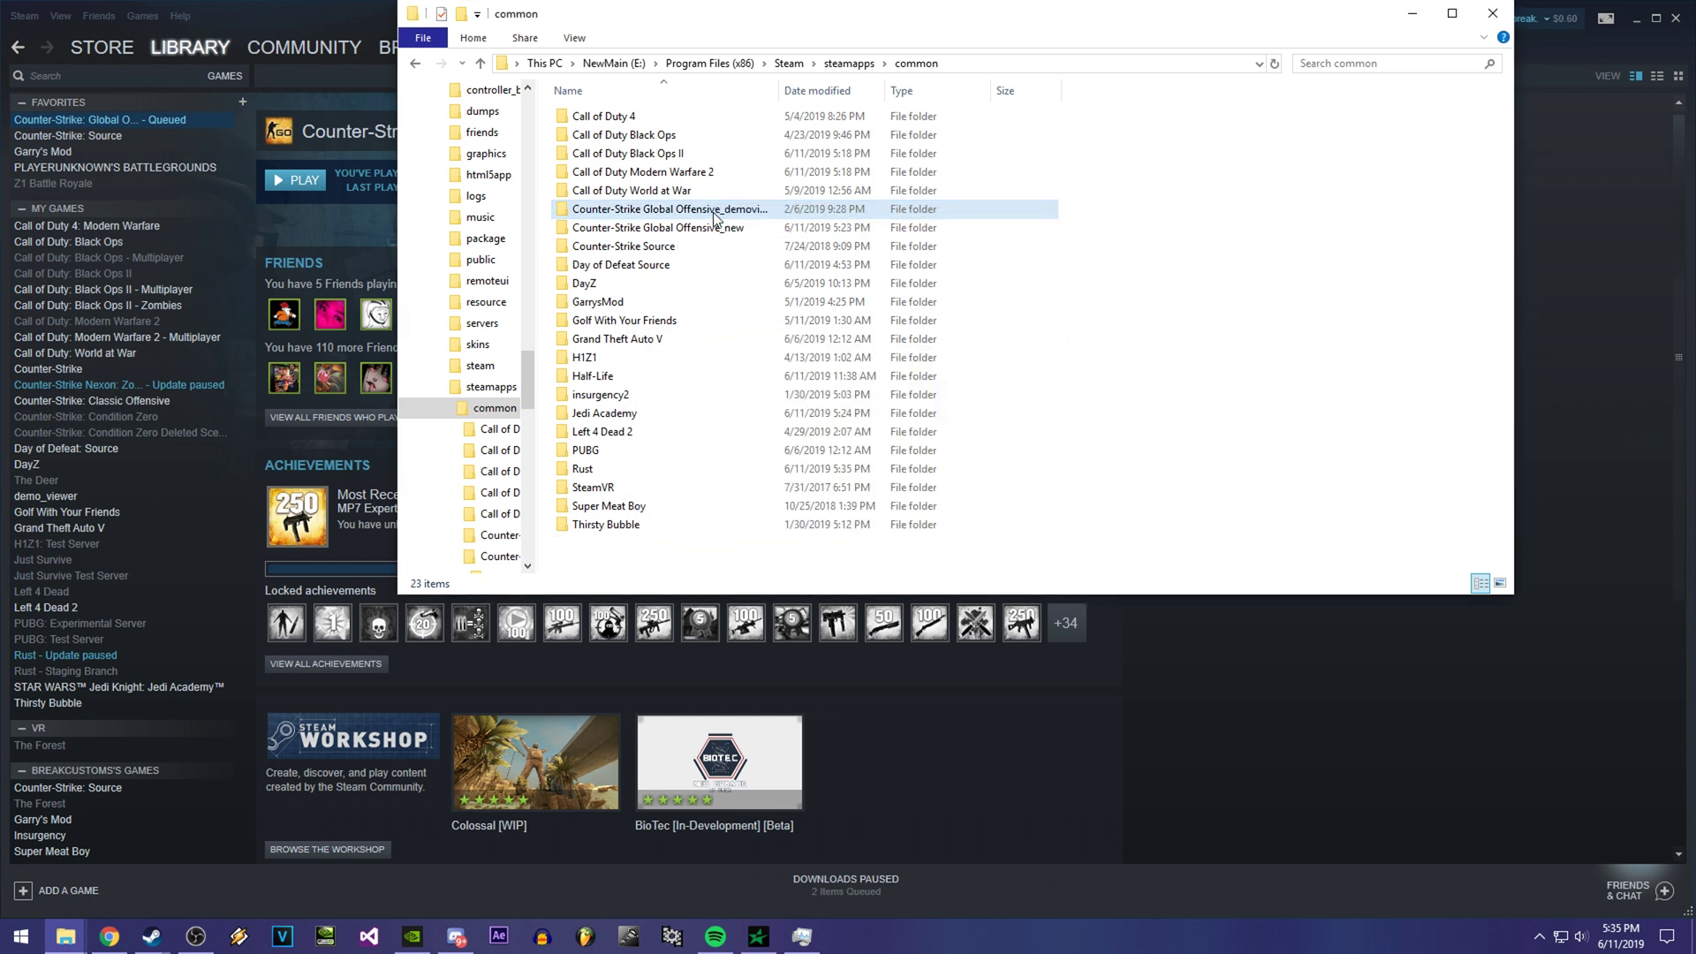
pyautogui.click(718, 212)
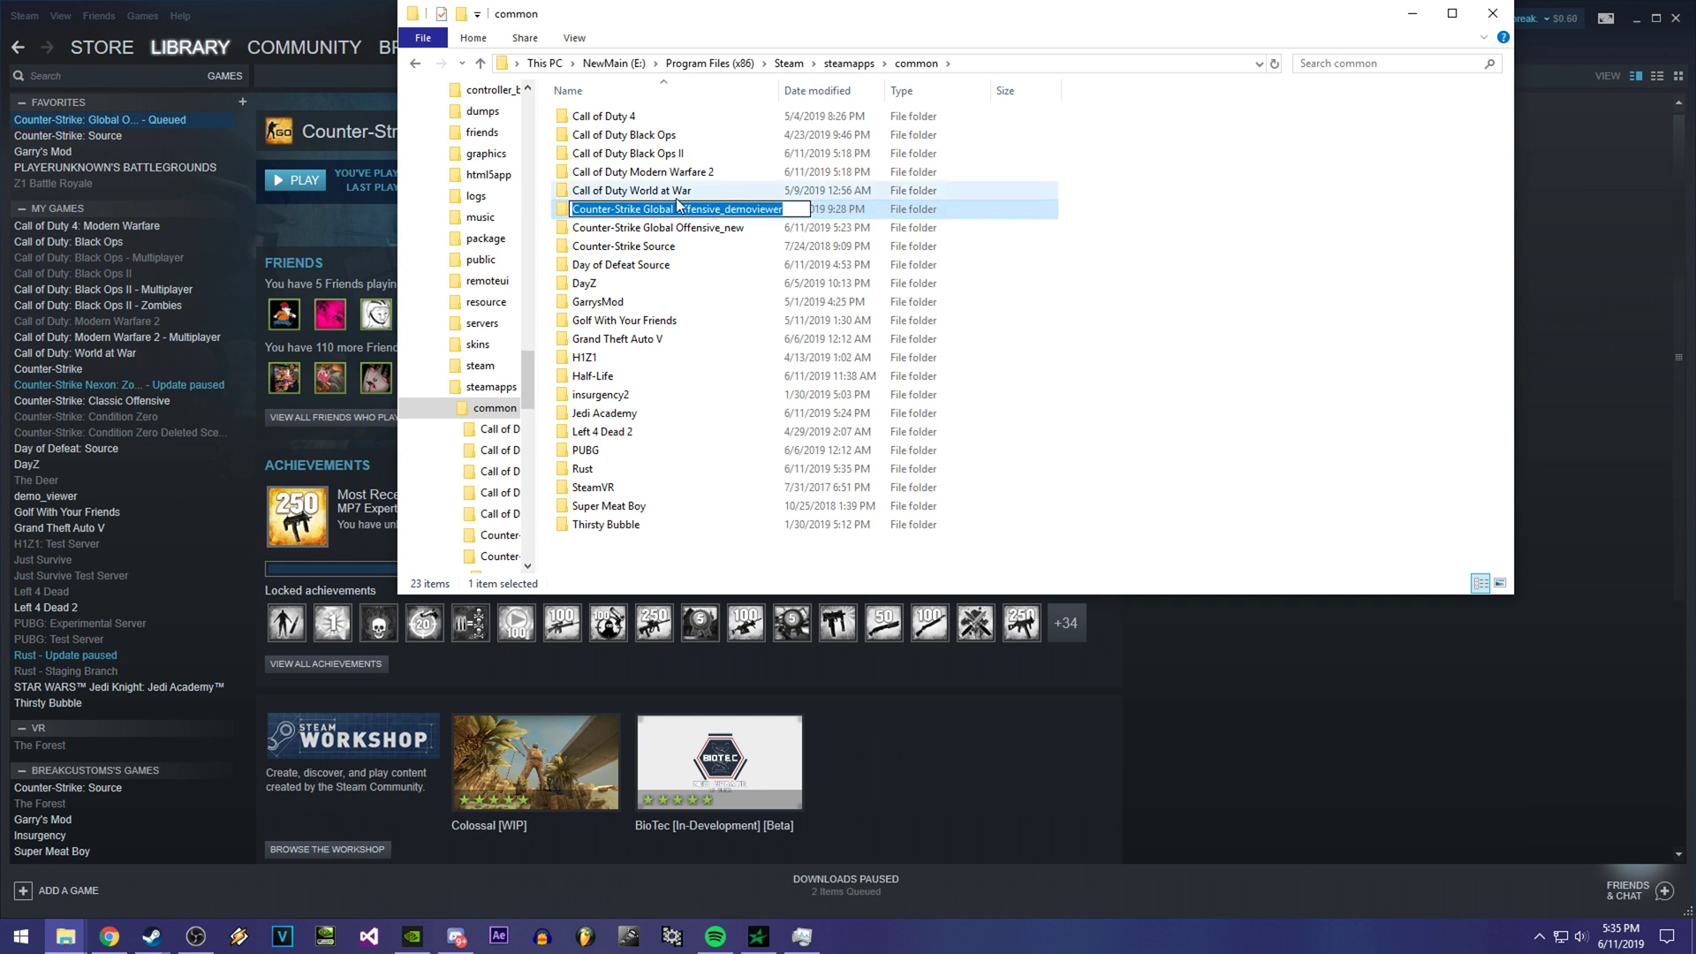
pyautogui.click(788, 211)
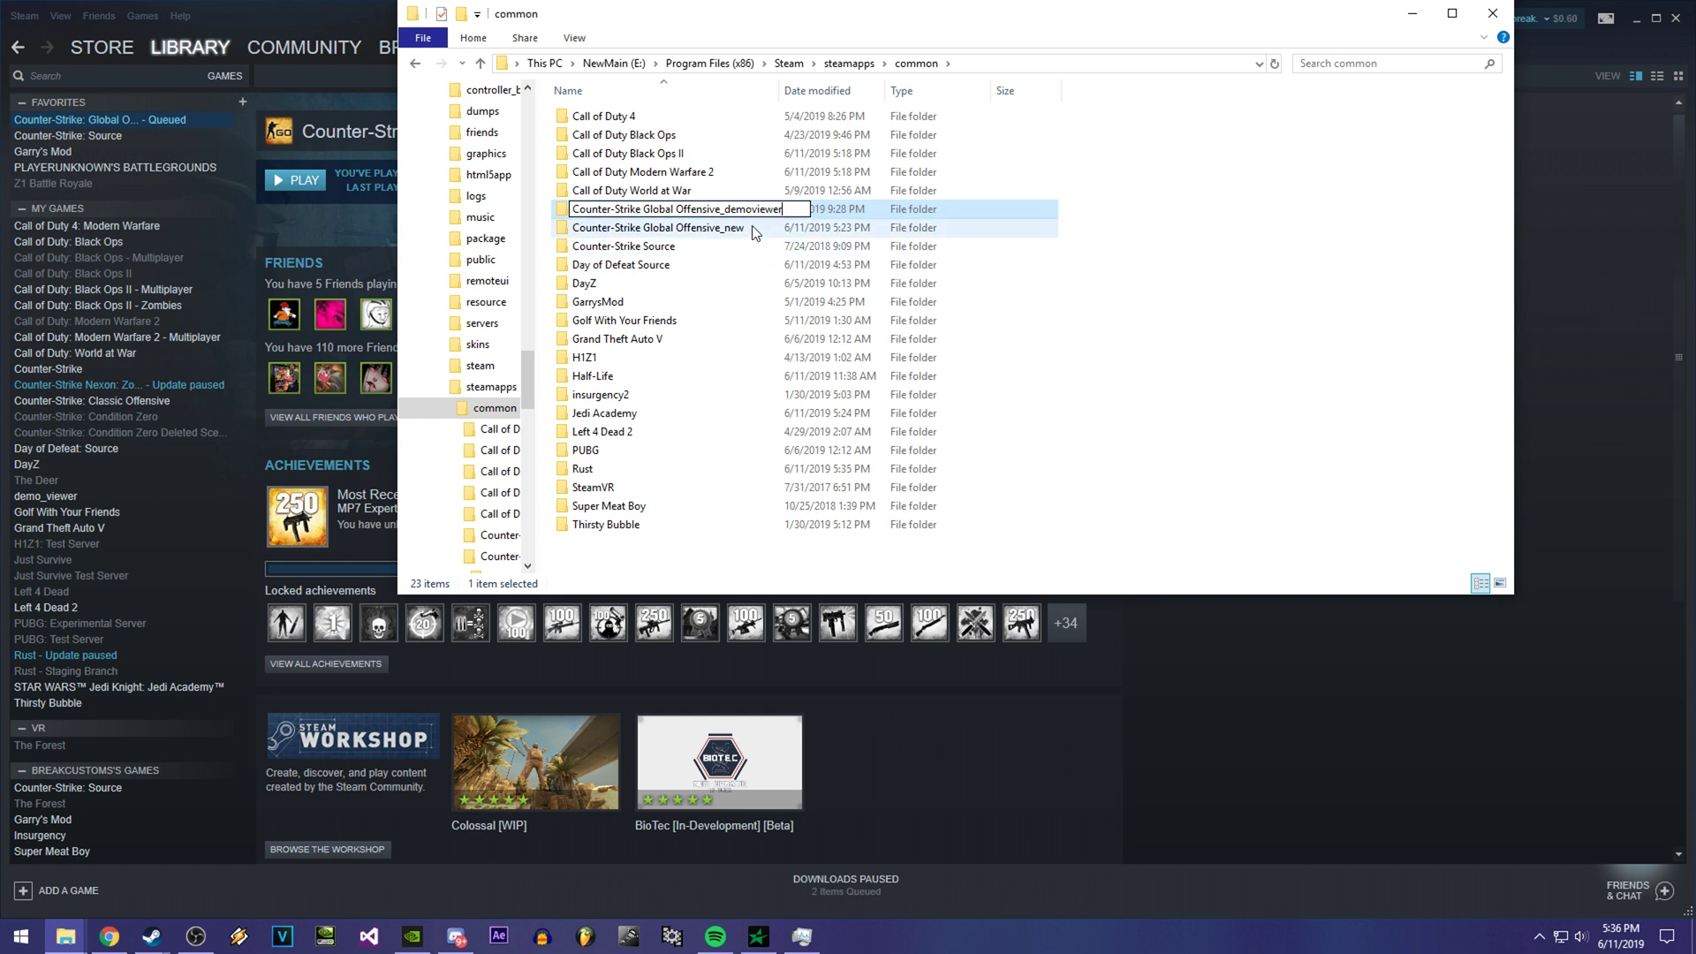
pyautogui.click(1120, 239)
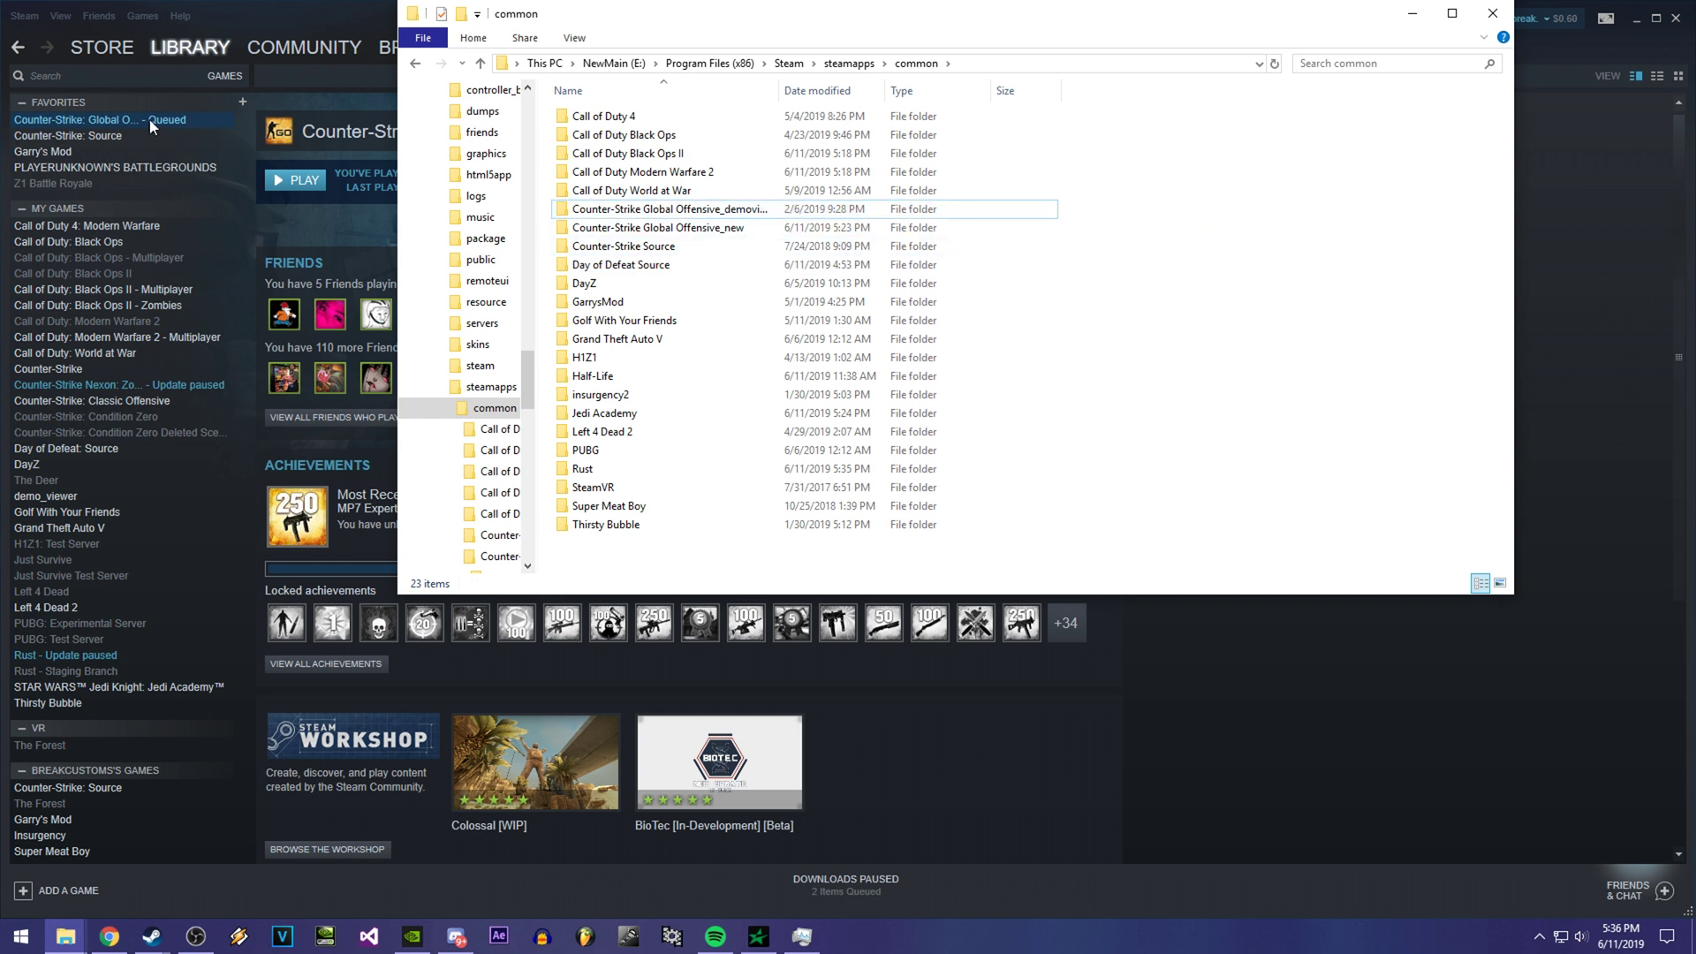
# - Uninstall the queued Counter-Strike: Global Offensive, deleting its game content, and switch back to the common folder window
pyautogui.rightClick(175, 122)
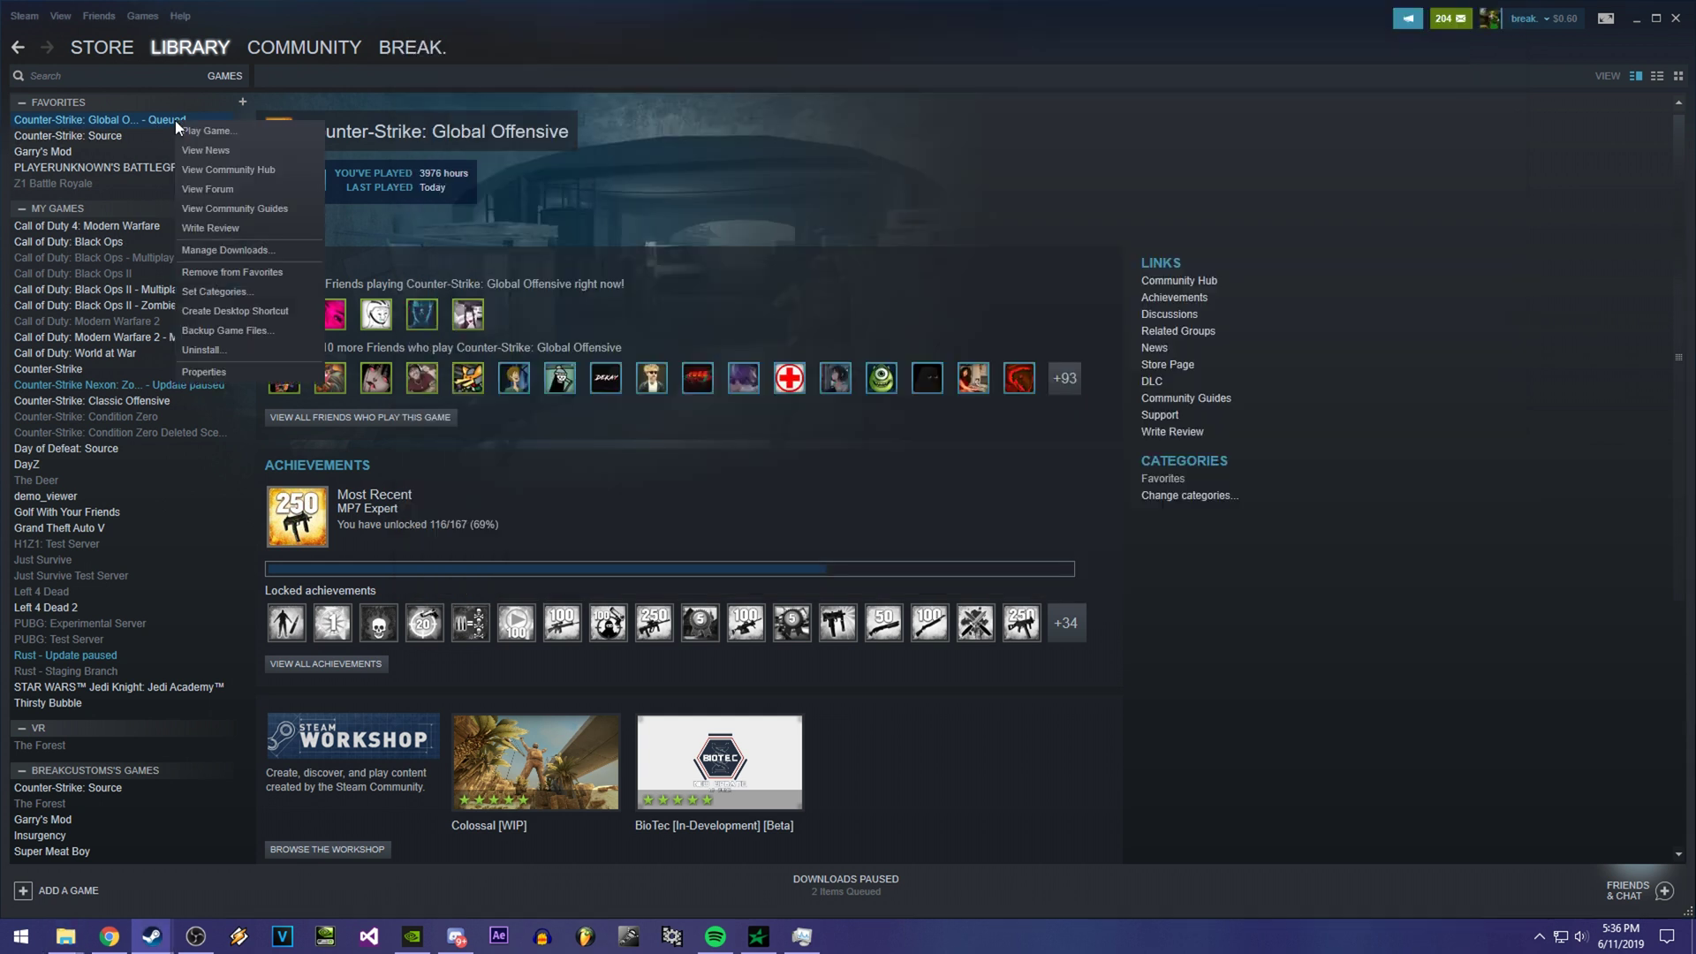
pyautogui.click(205, 352)
pyautogui.click(808, 510)
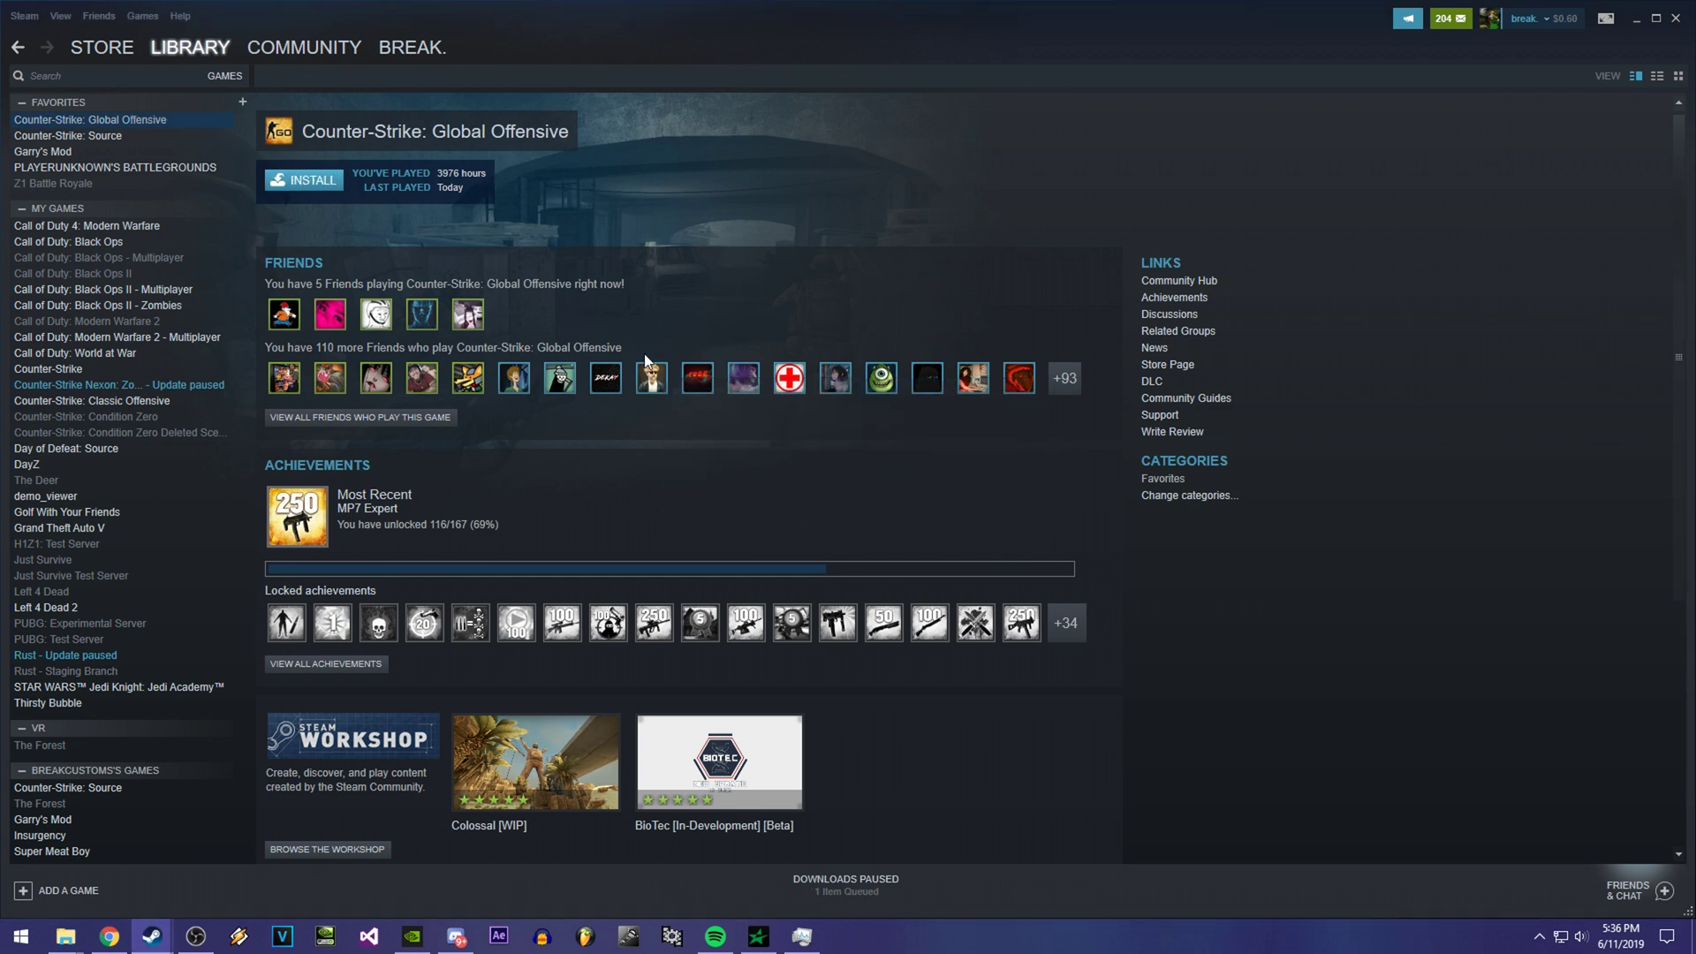
pyautogui.hotkey('alt', 'Tab')
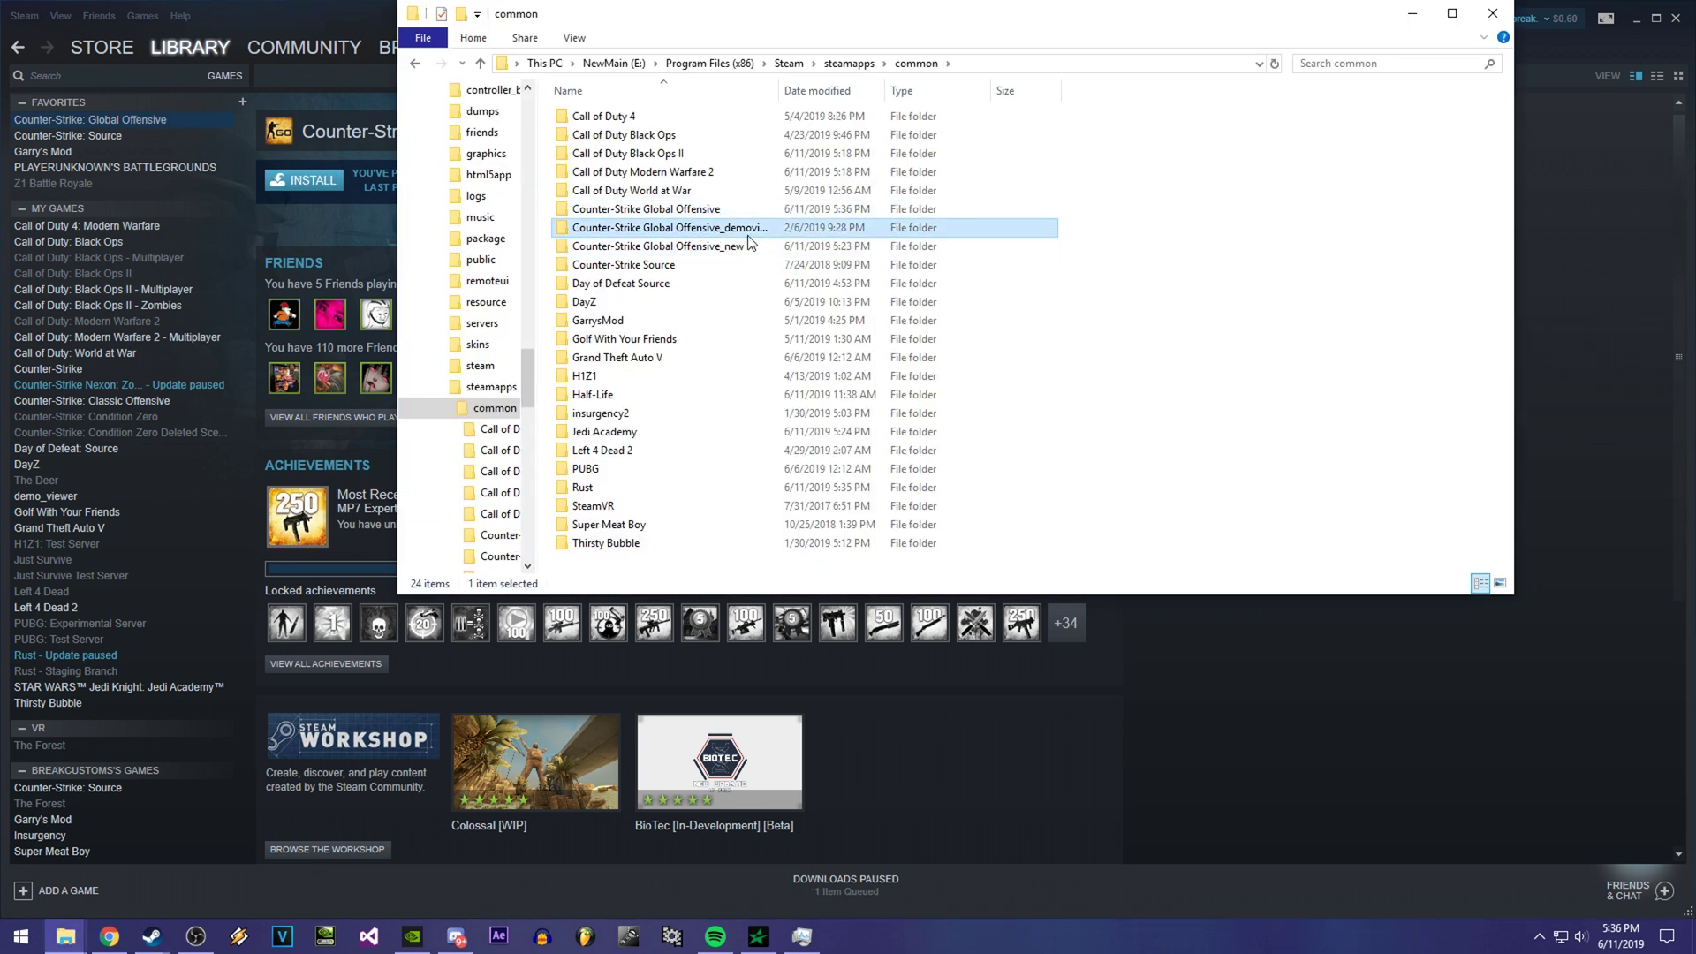
# - Move the recreated Counter-Strike Global Offensive folder in the common folder to the Recycle Bin
pyautogui.click(676, 212)
pyautogui.press('Delete')
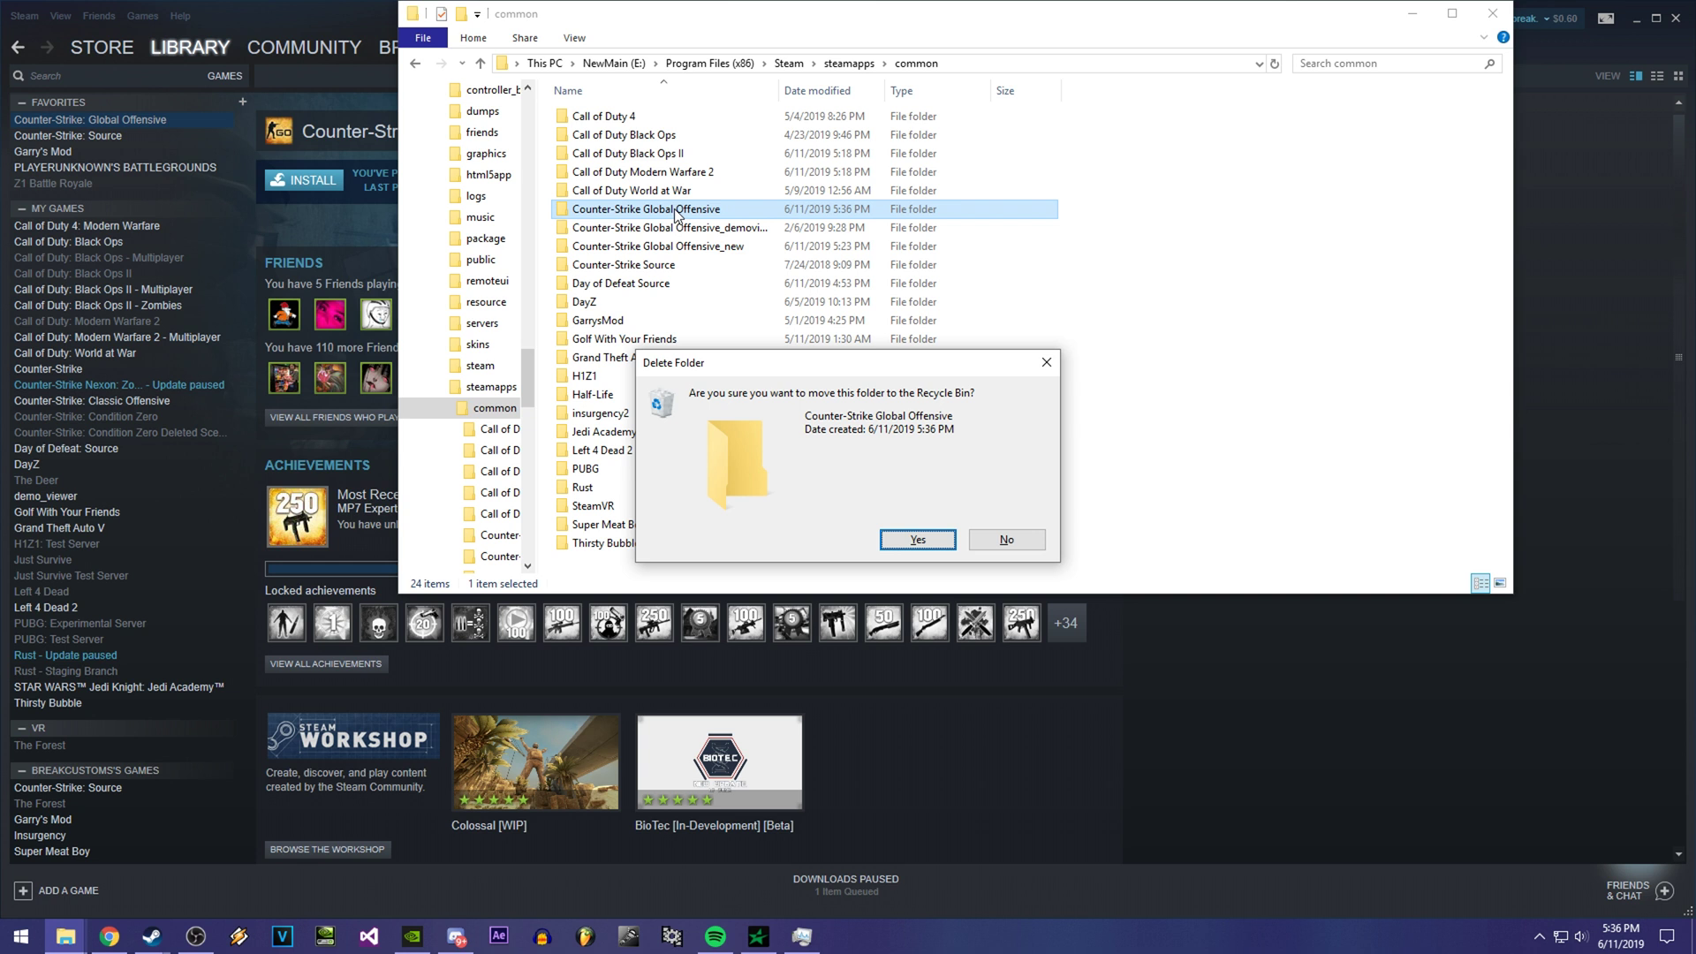
pyautogui.press('Return')
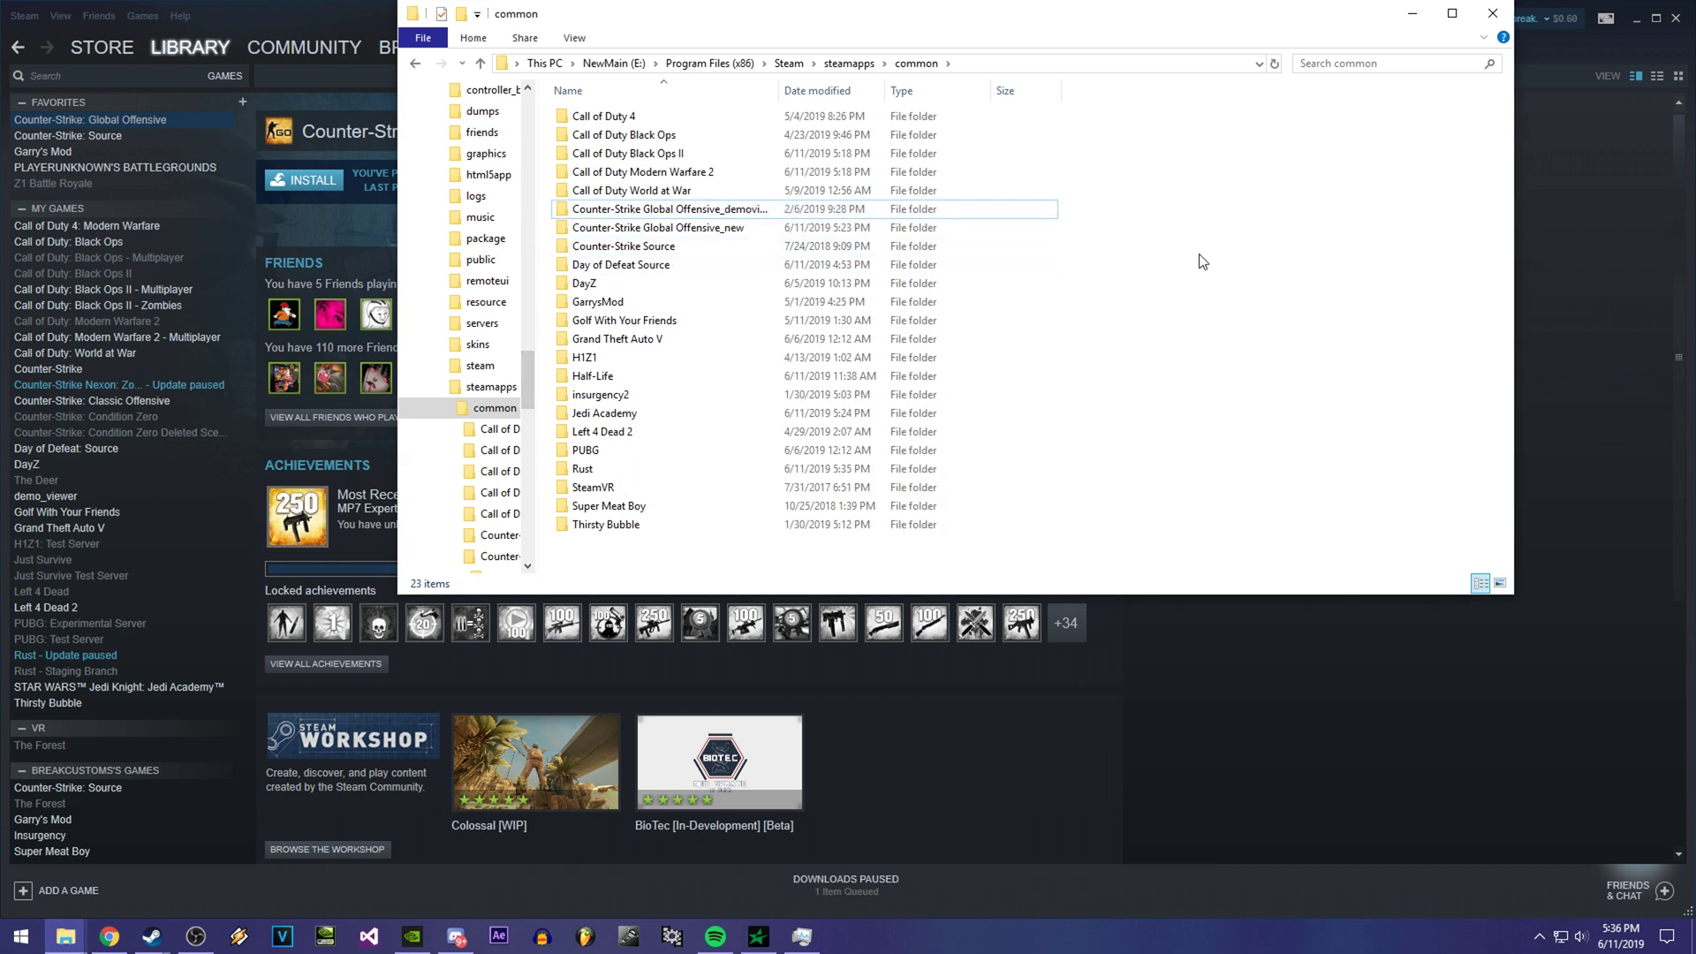
# - In Steam, set Counter-Strike: Global Offensive's beta selection to "NONE - Opt out of all beta programs" and close its properties
pyautogui.rightClick(137, 118)
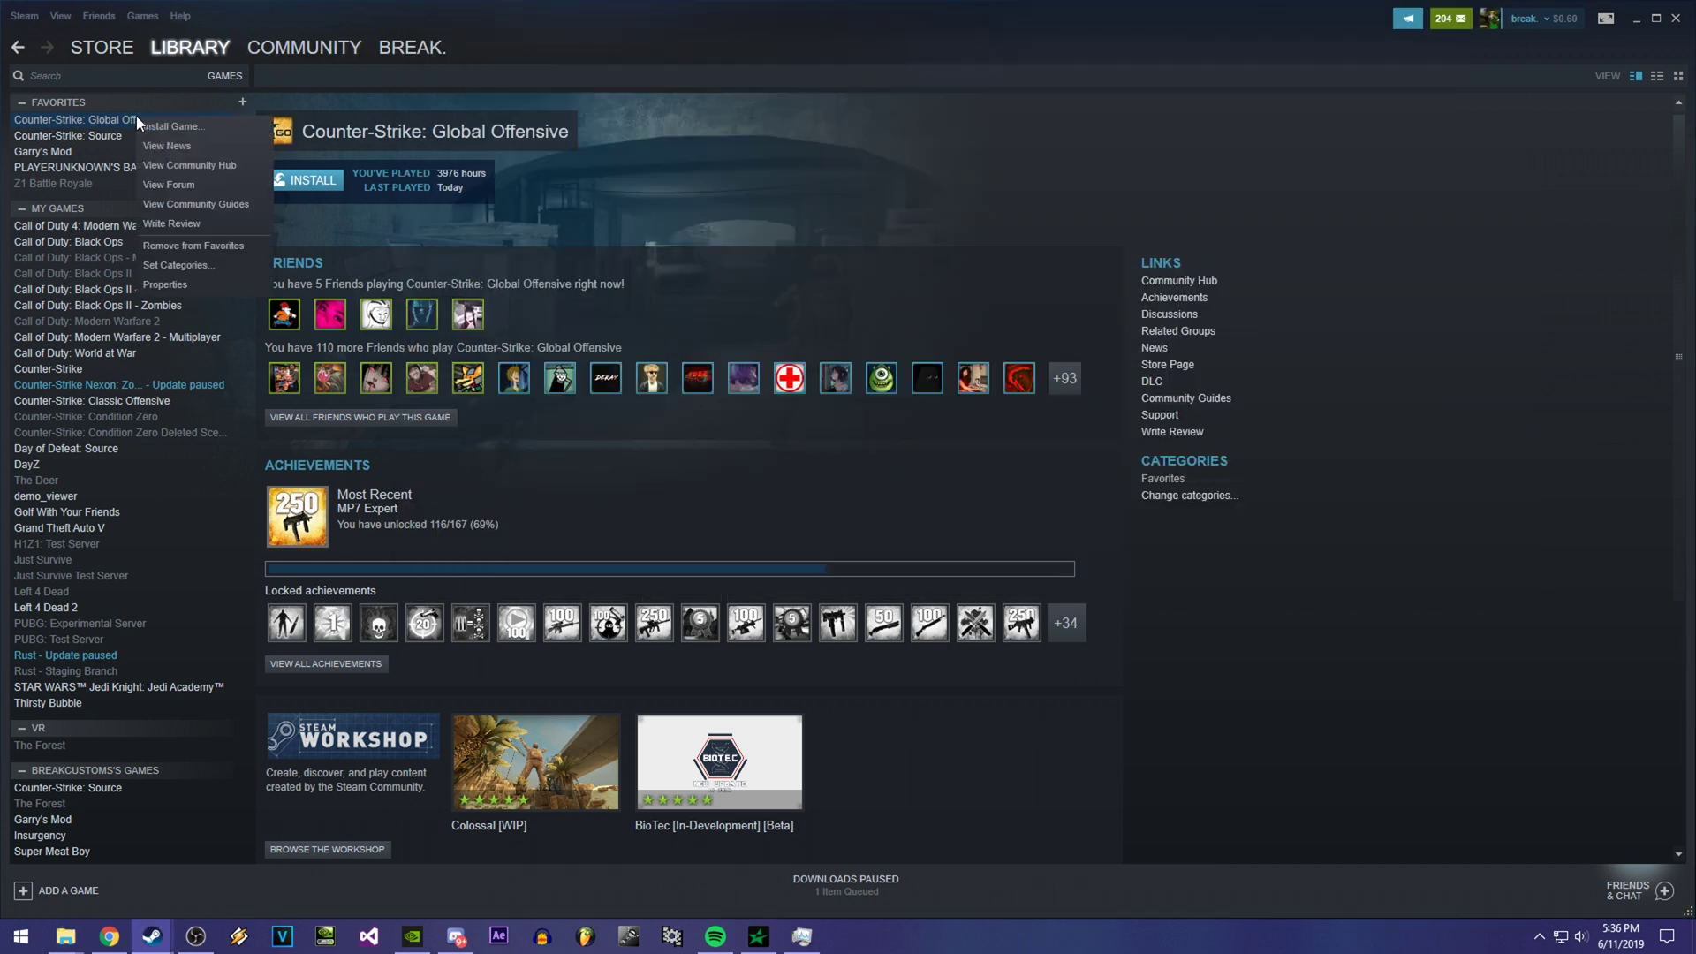
pyautogui.click(164, 284)
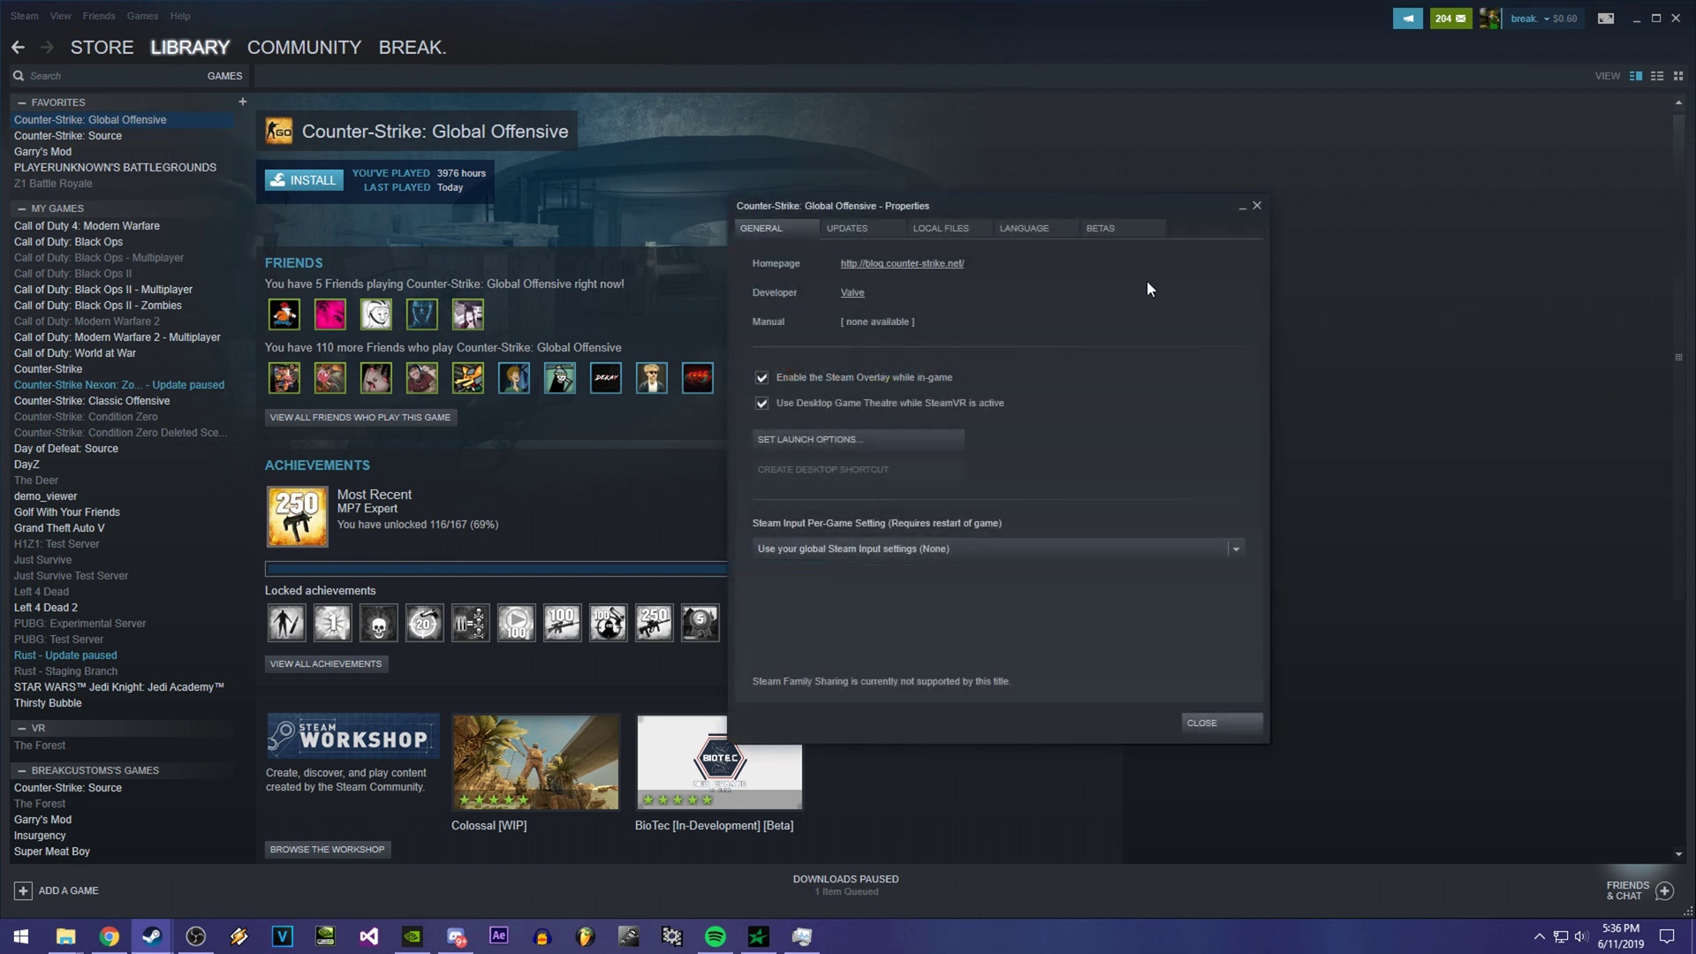
pyautogui.click(1120, 227)
pyautogui.click(892, 289)
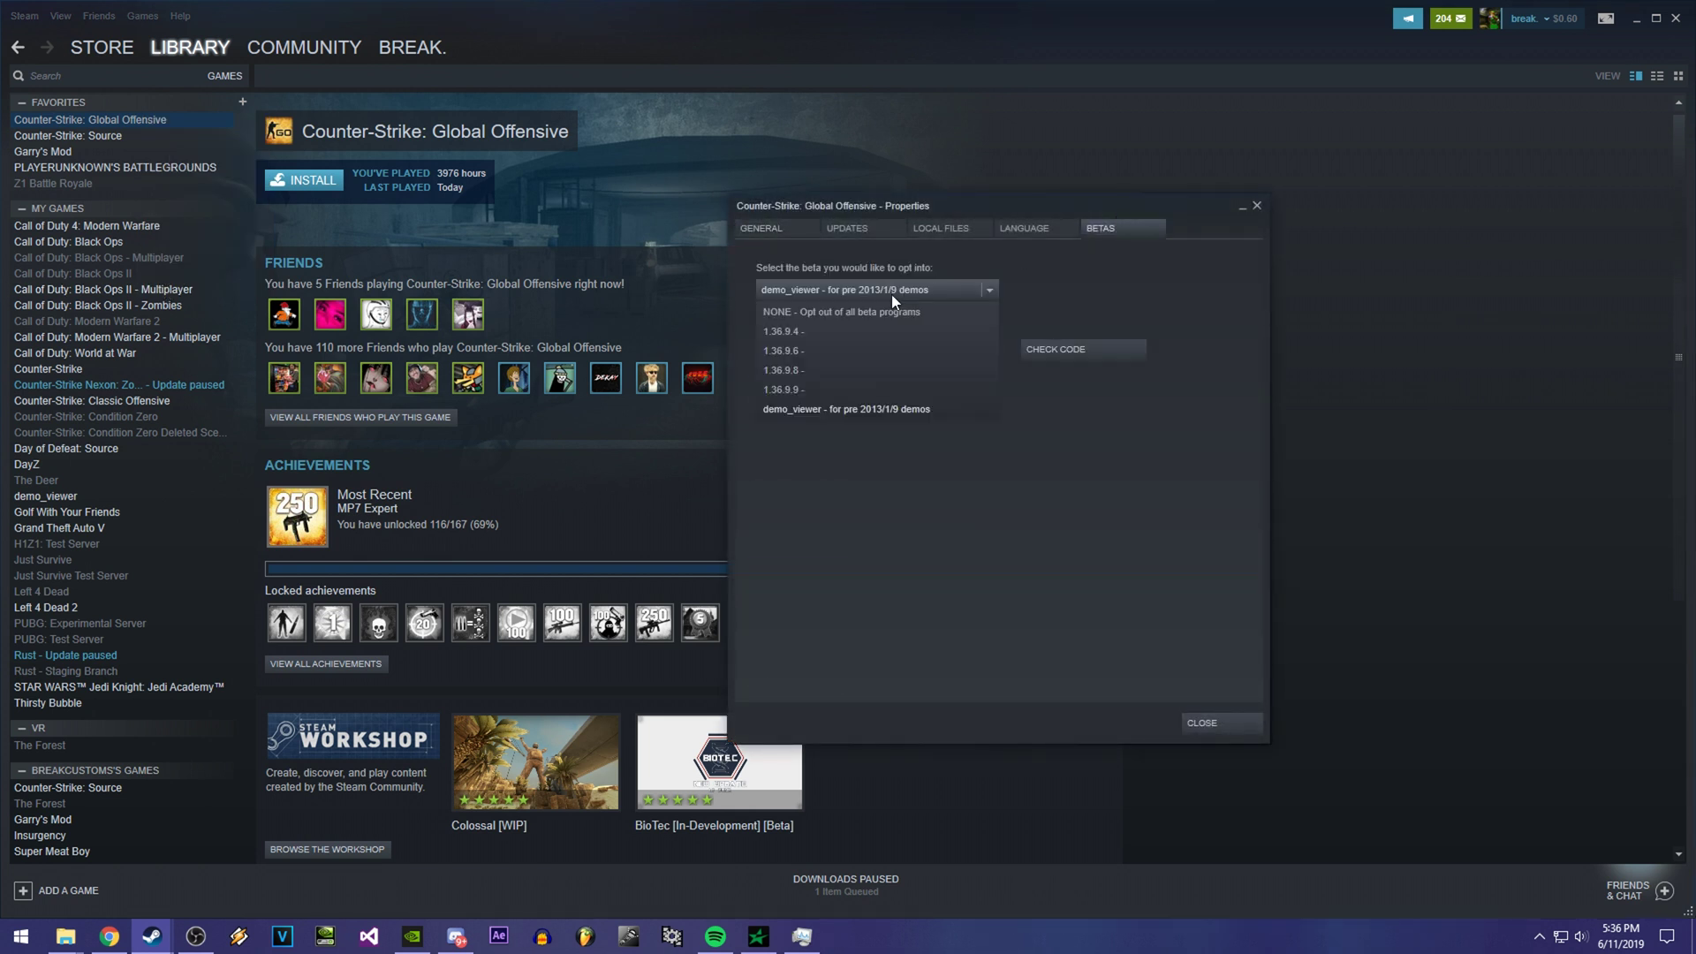
pyautogui.click(818, 313)
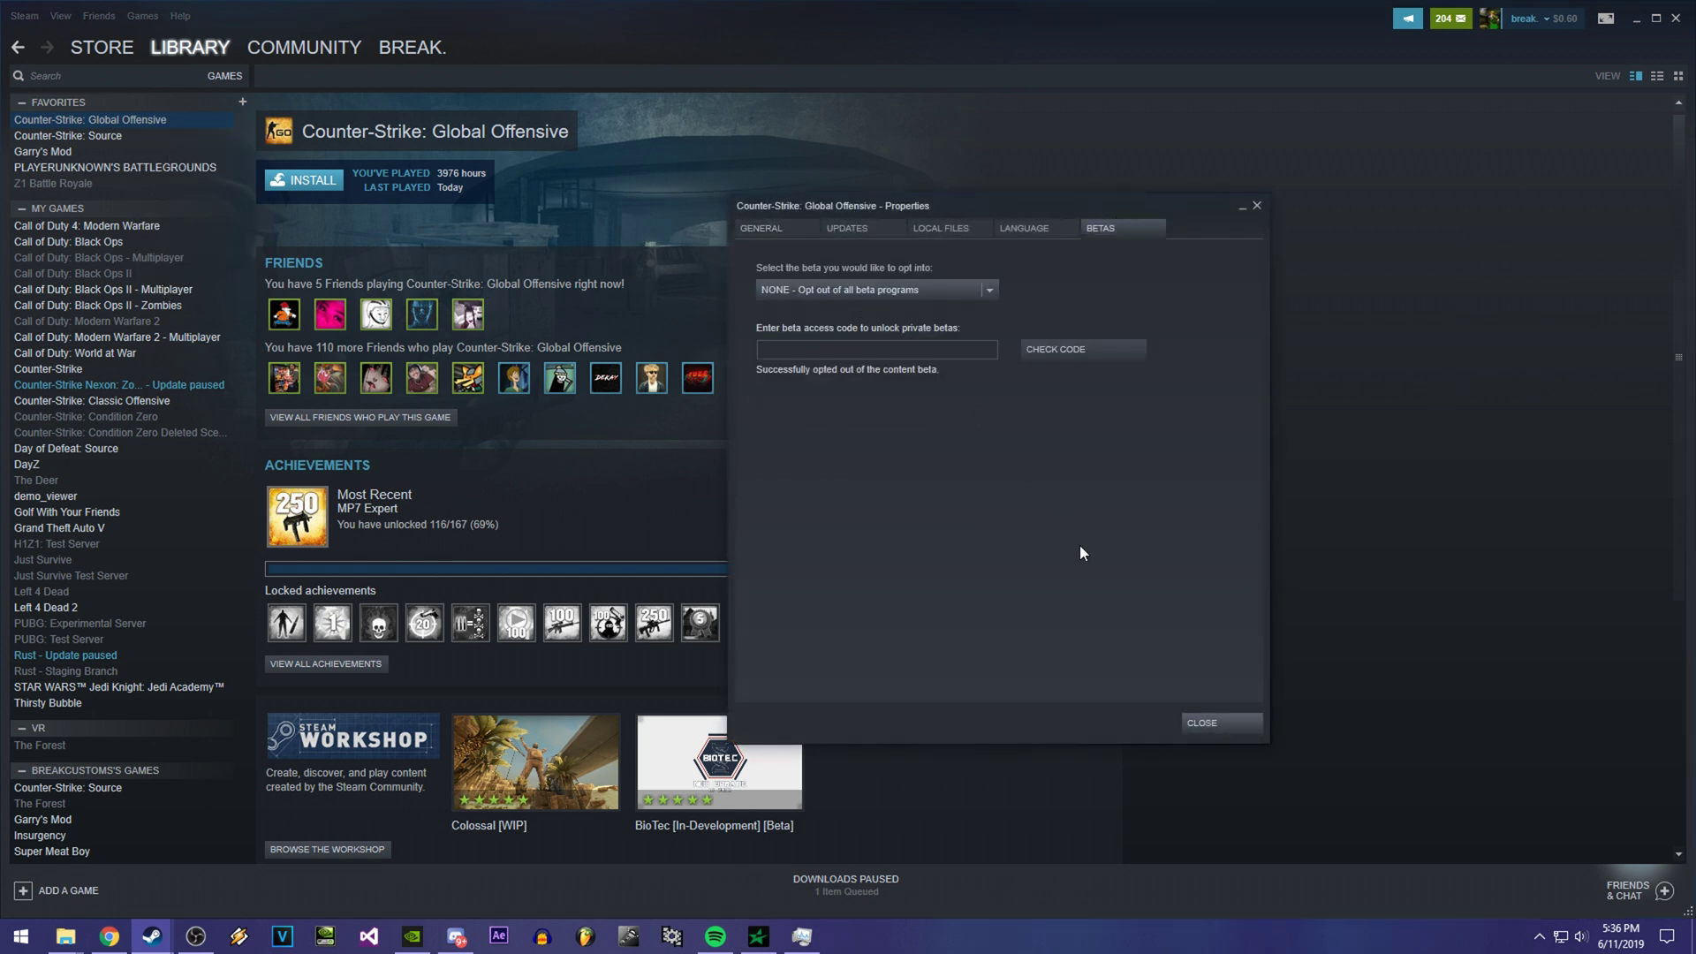
pyautogui.click(1214, 728)
# - In the common folder window, rename the Counter-Strike Global Offensive_new folder to Counter-Strike Global Offensive
pyautogui.hotkey('alt', 'Tab')
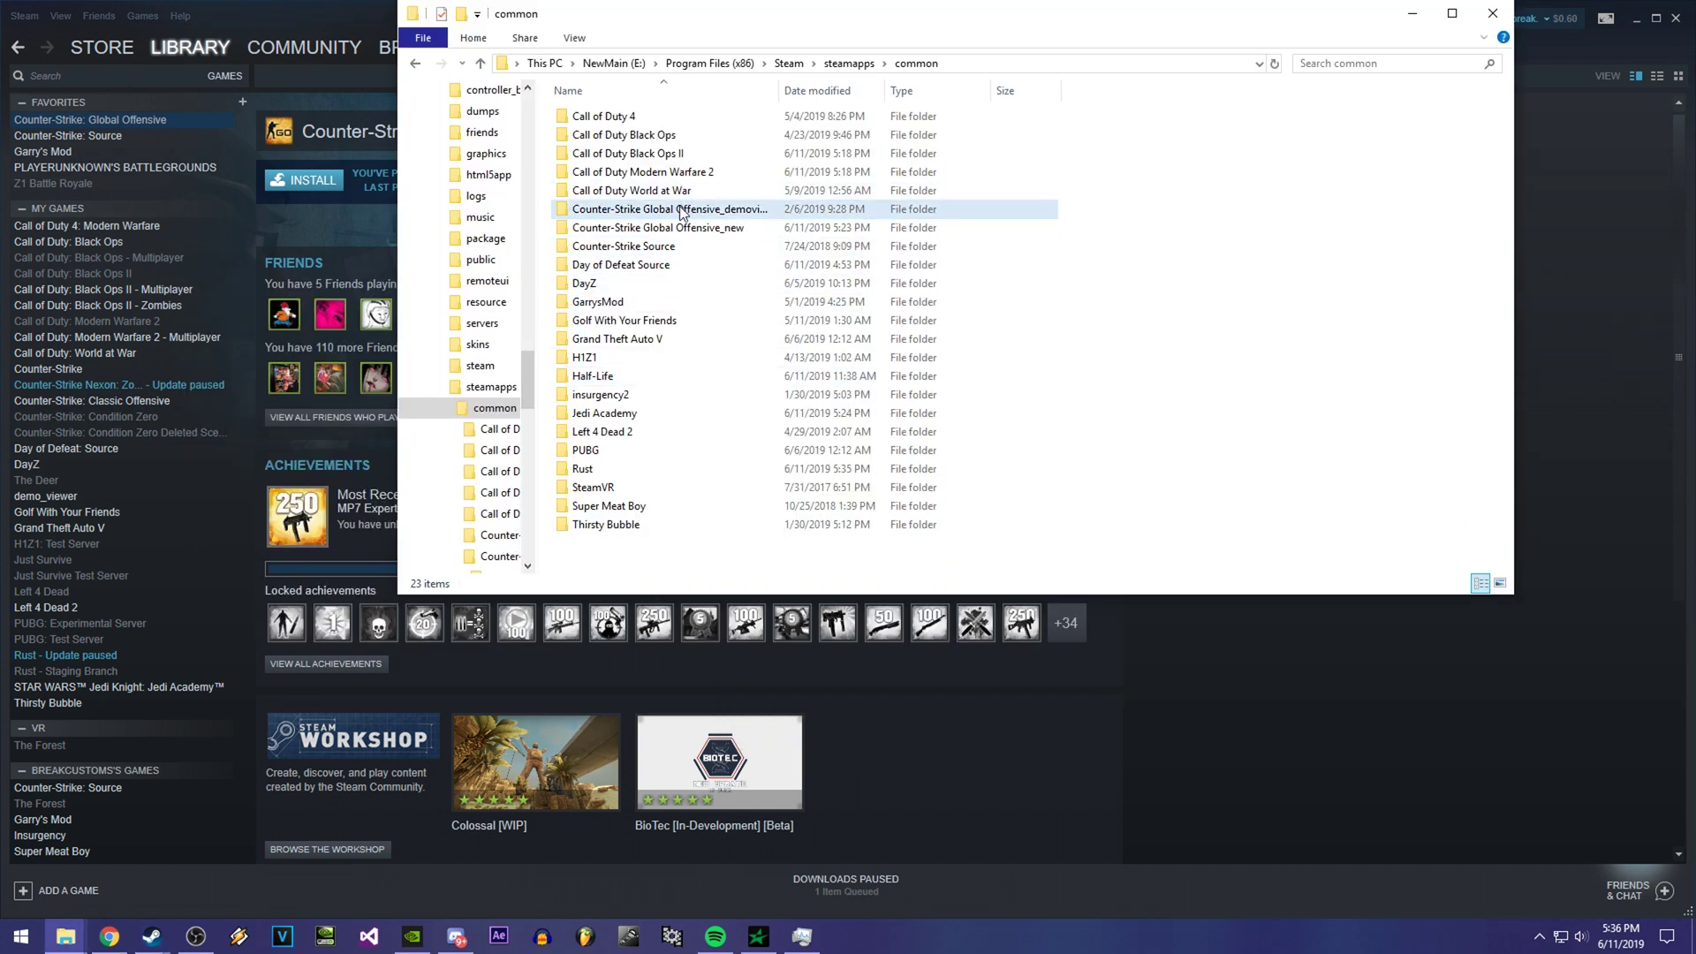
pyautogui.click(681, 209)
pyautogui.click(680, 228)
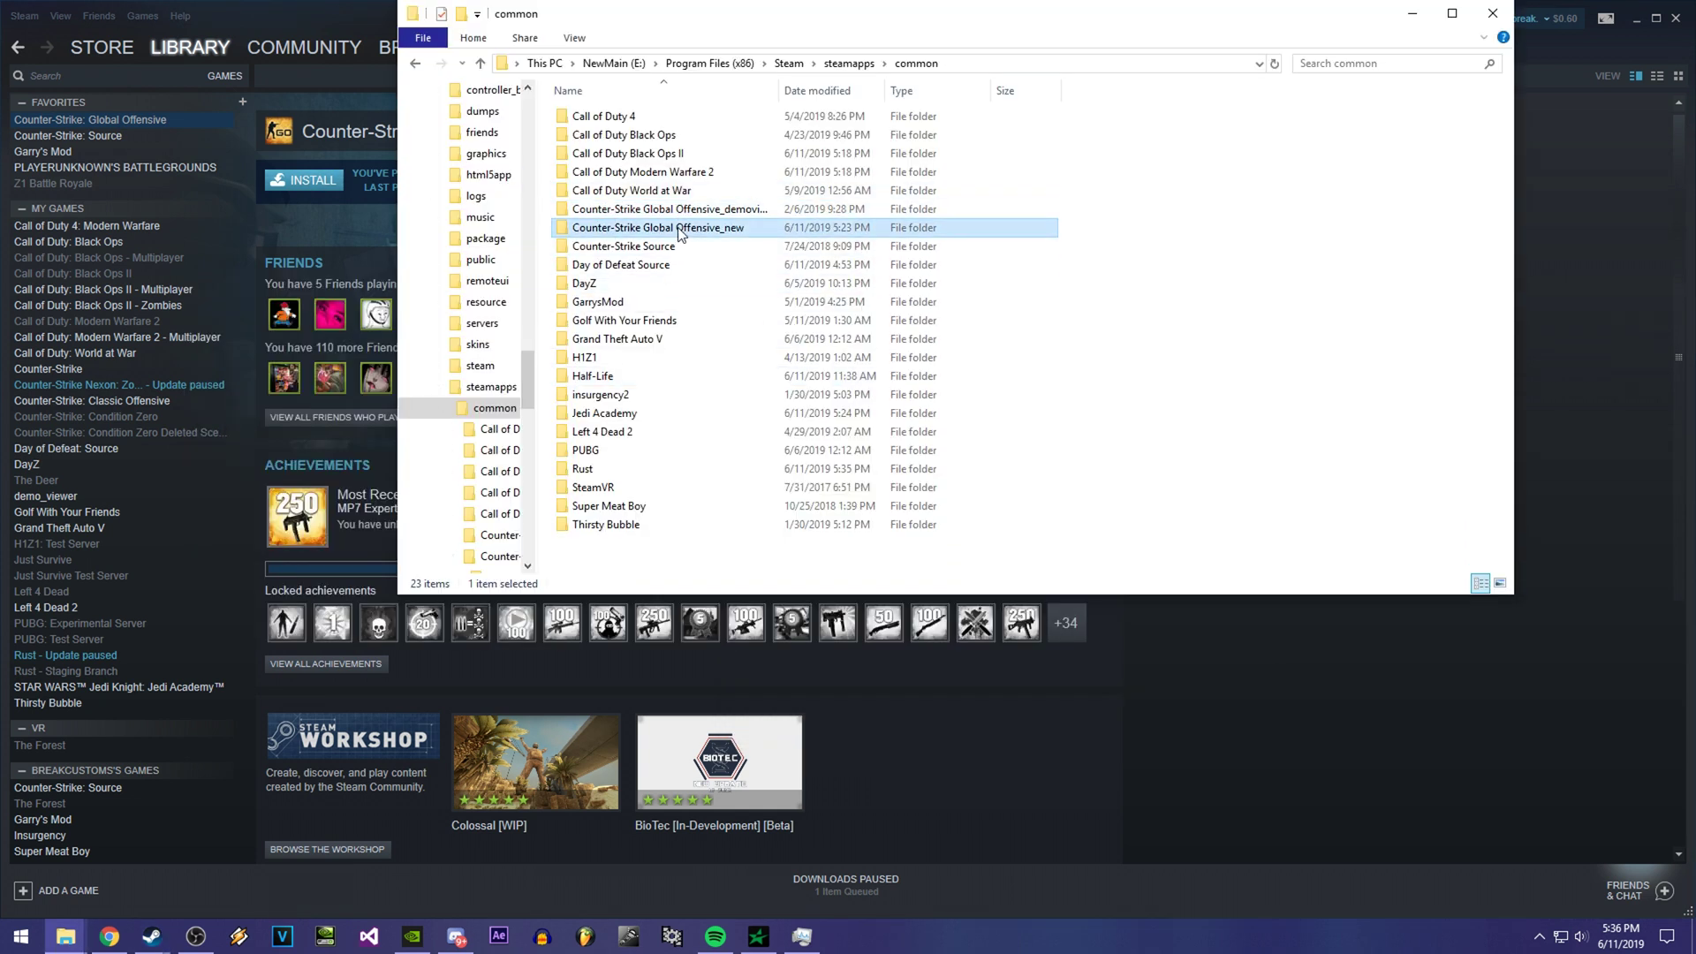
pyautogui.click(725, 230)
pyautogui.press('End')
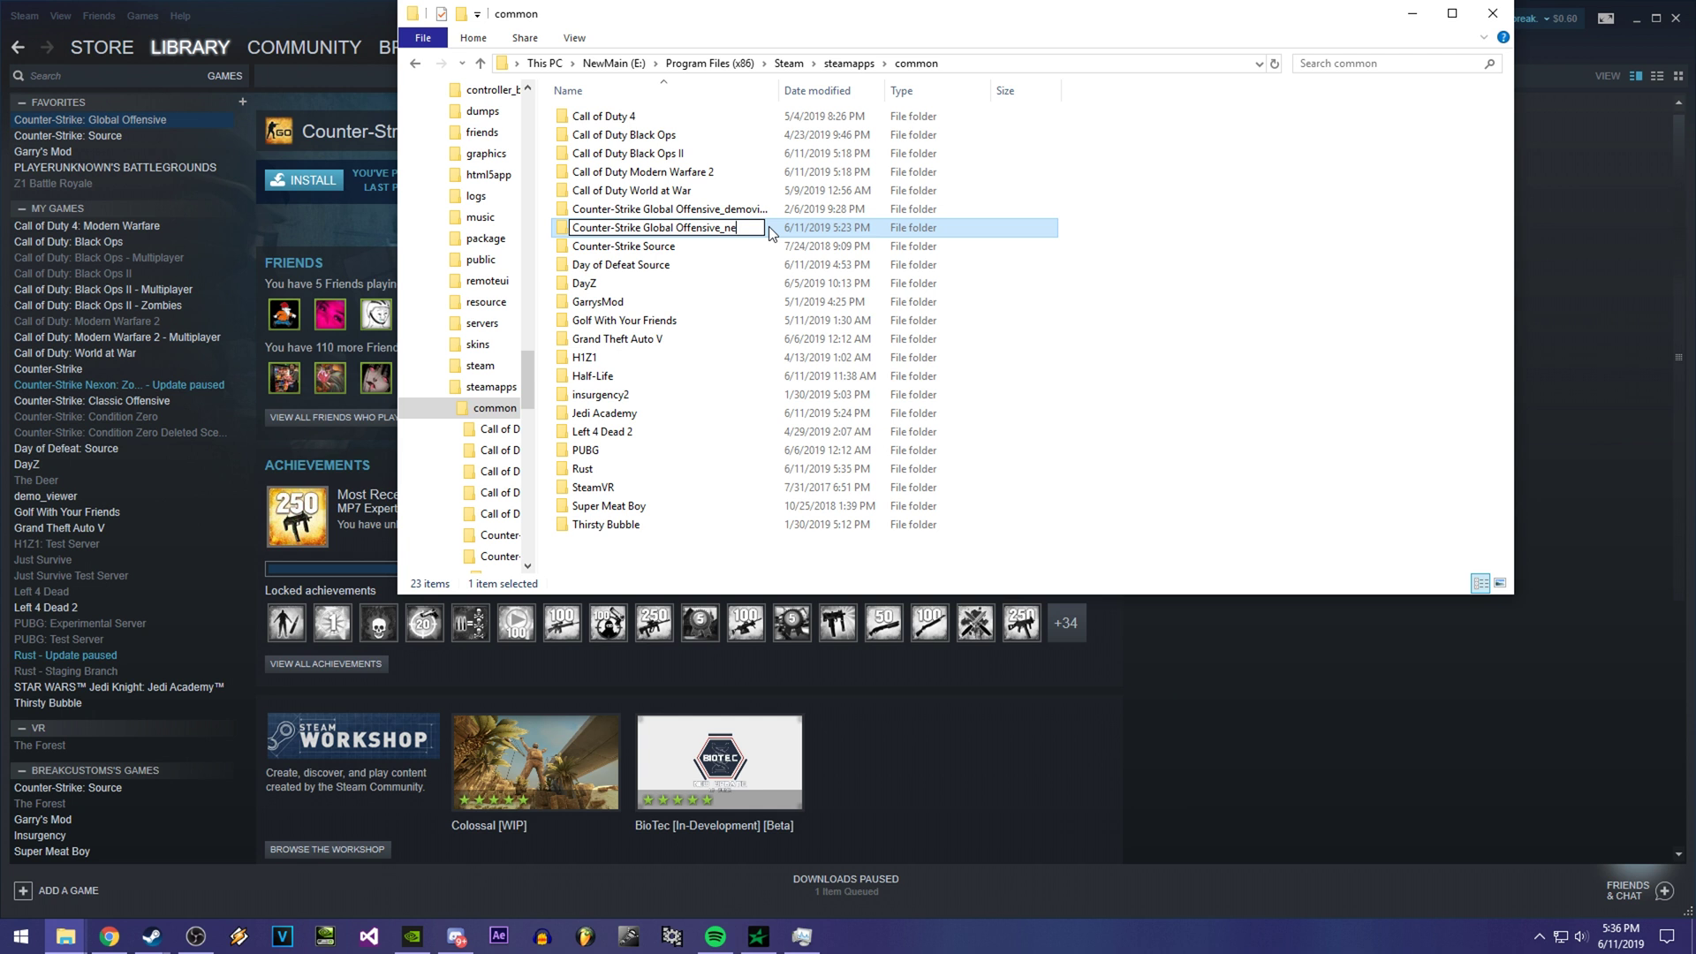
pyautogui.press('BackSpace')
pyautogui.press('BackSpace')
pyautogui.press('BackSpace')
pyautogui.press('BackSpace')
pyautogui.press('Return')
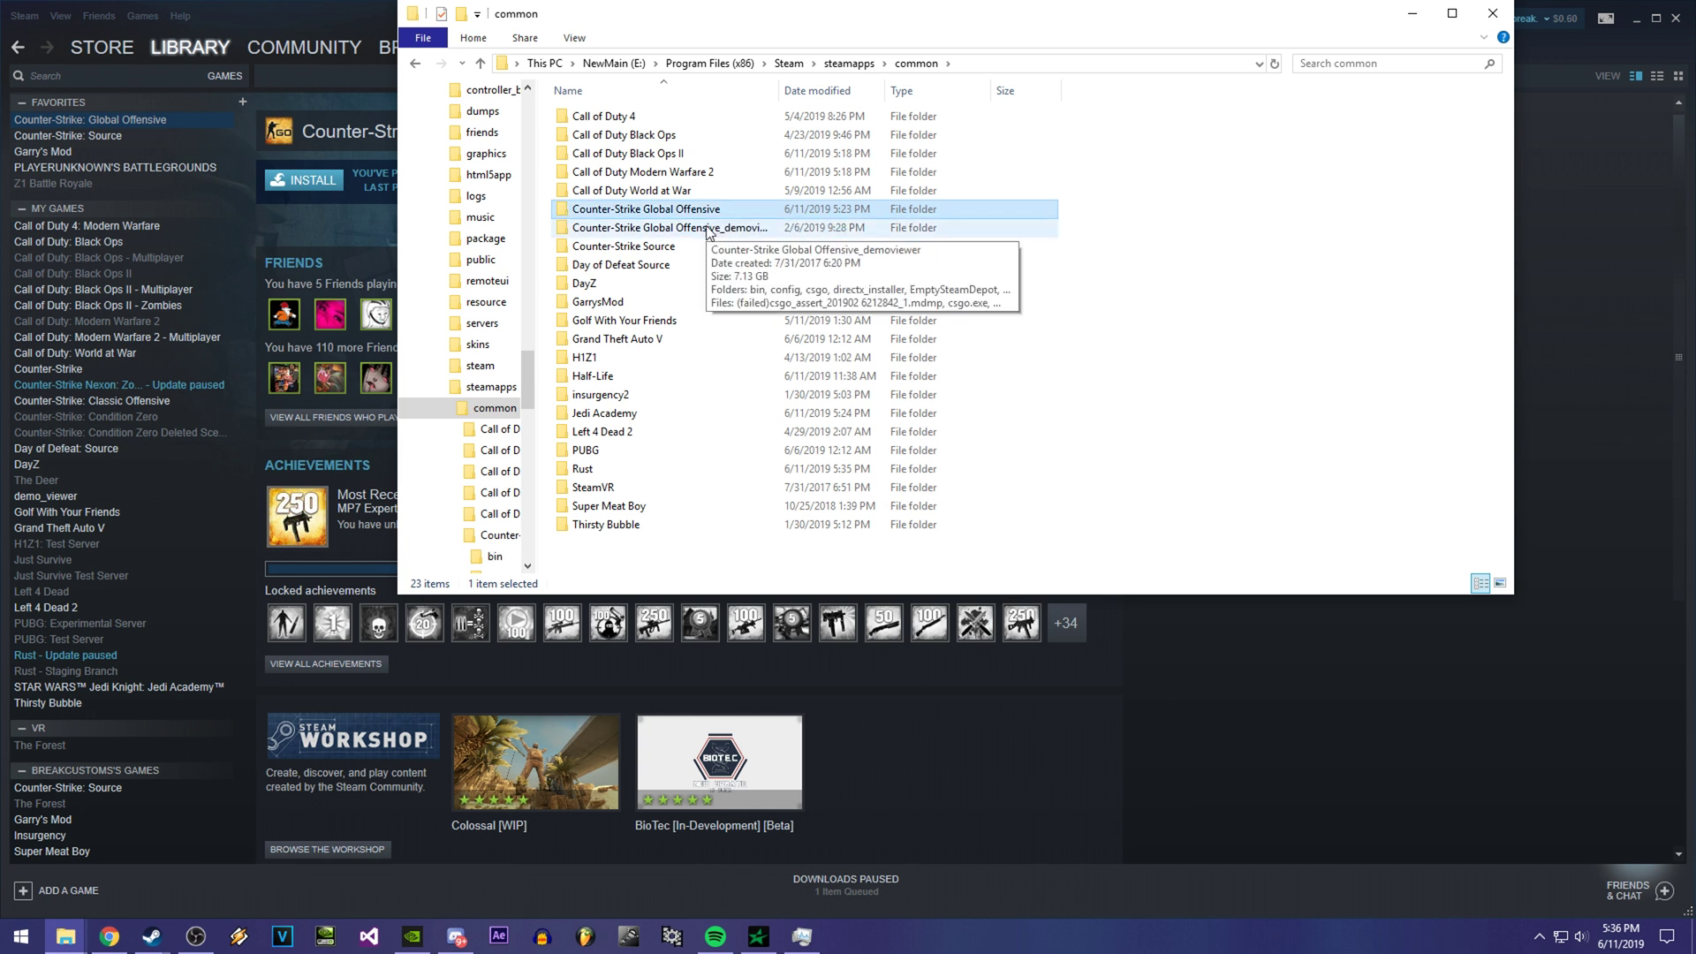
# - In Steam, install Counter-Strike: Global Offensive under E:\Program Files (x86)\Steam and finish the wizard
pyautogui.click(311, 182)
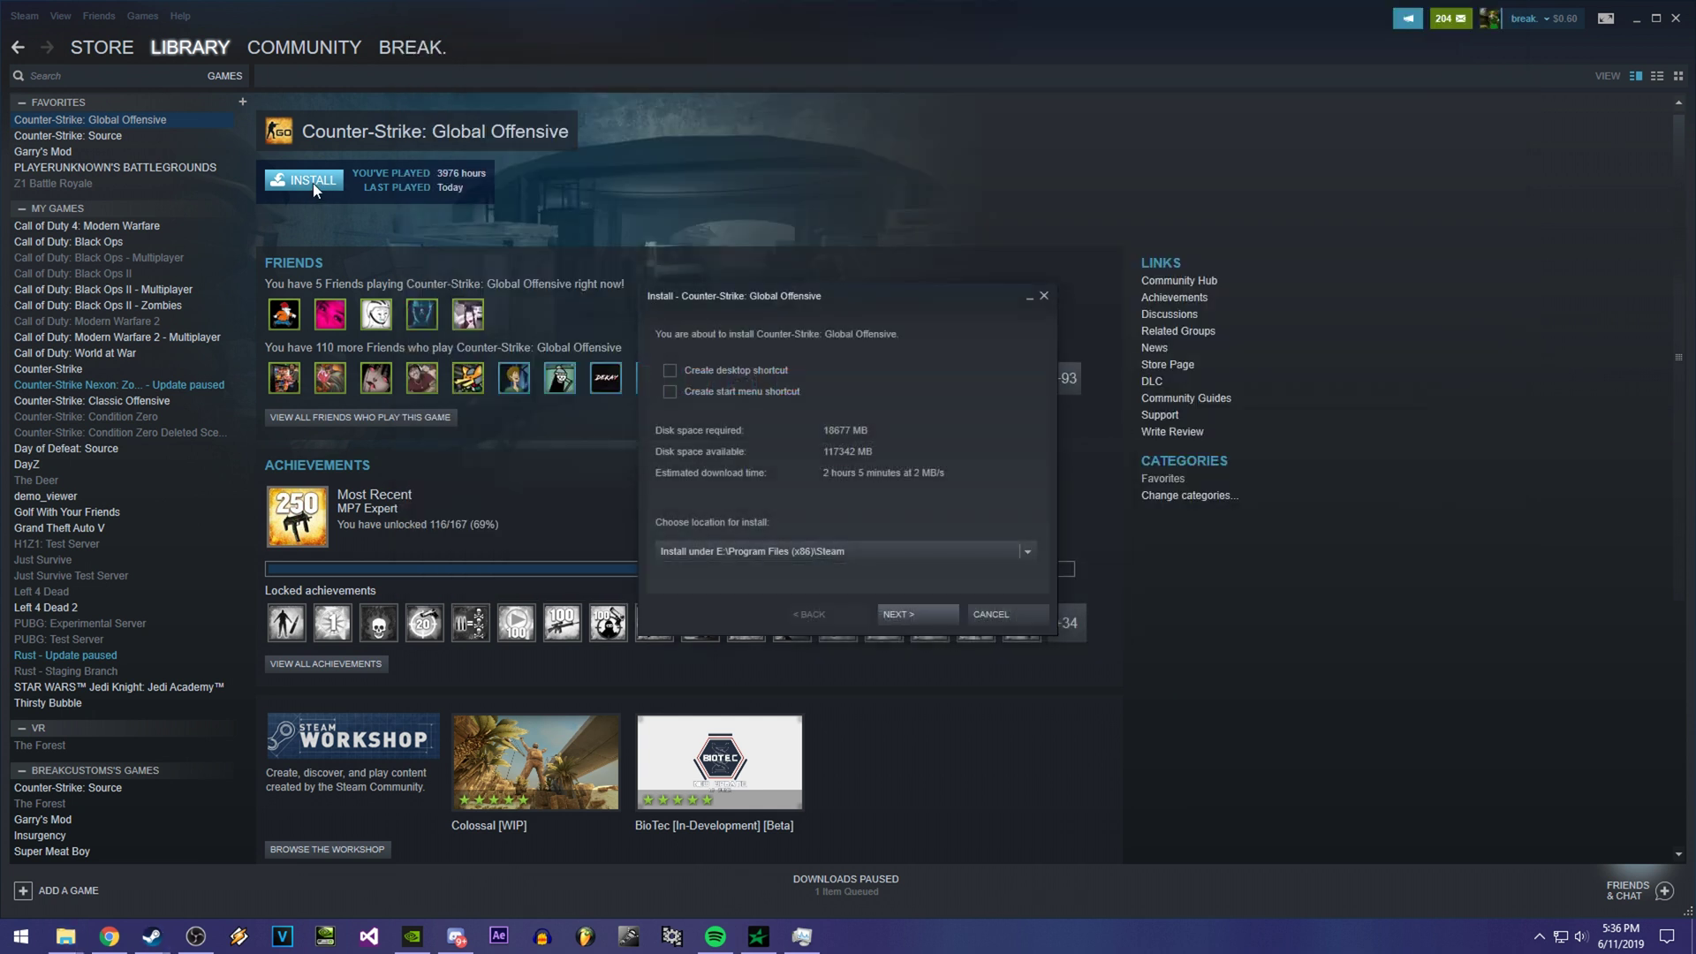
pyautogui.click(922, 613)
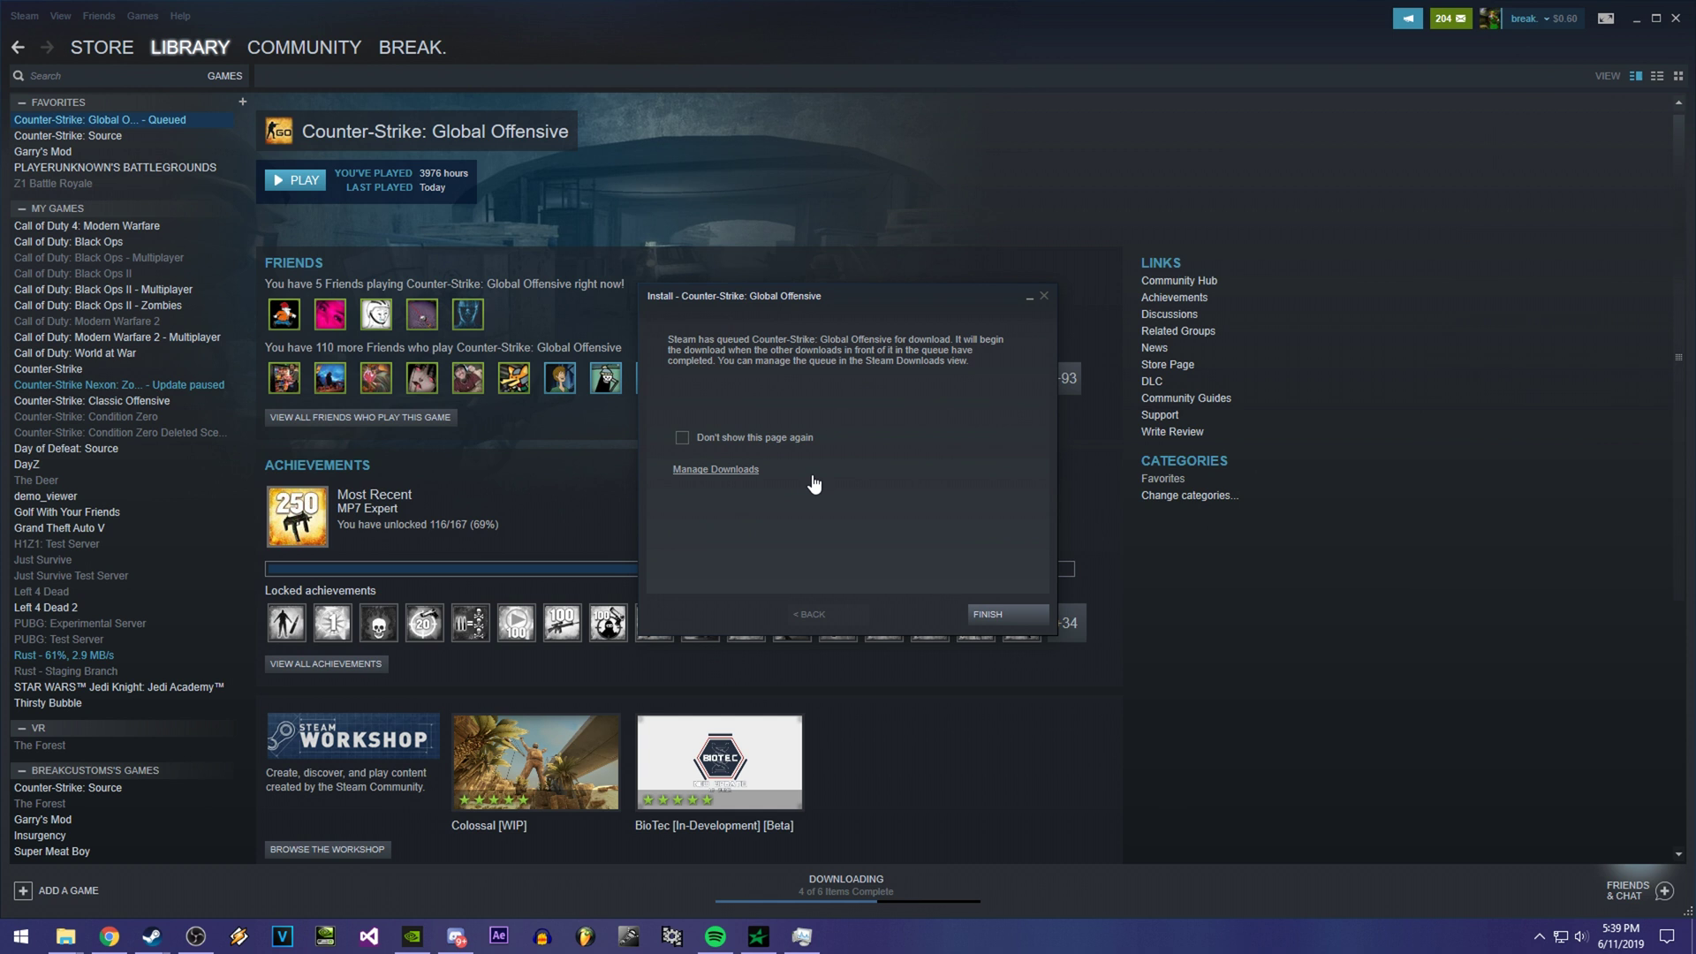
pyautogui.click(987, 616)
# - Add csgo.exe from the Counter-Strike Global Offensive_demoviewer folder to the library as a non-Steam game
pyautogui.moveTo(189, 49)
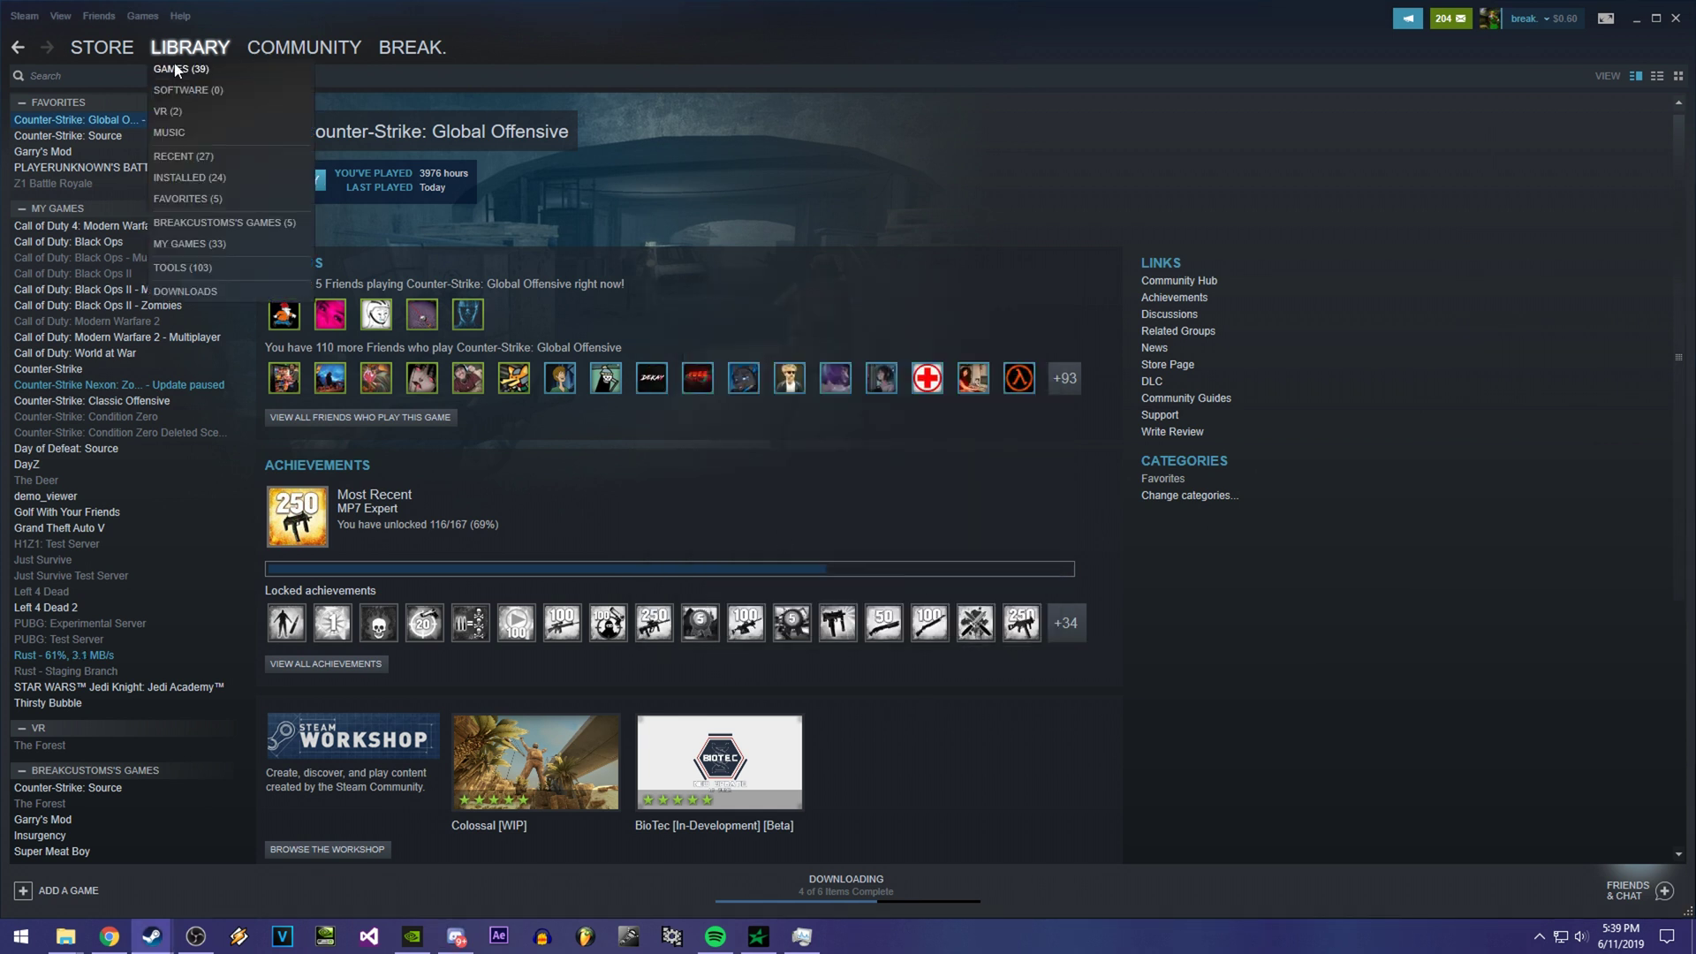
pyautogui.click(194, 70)
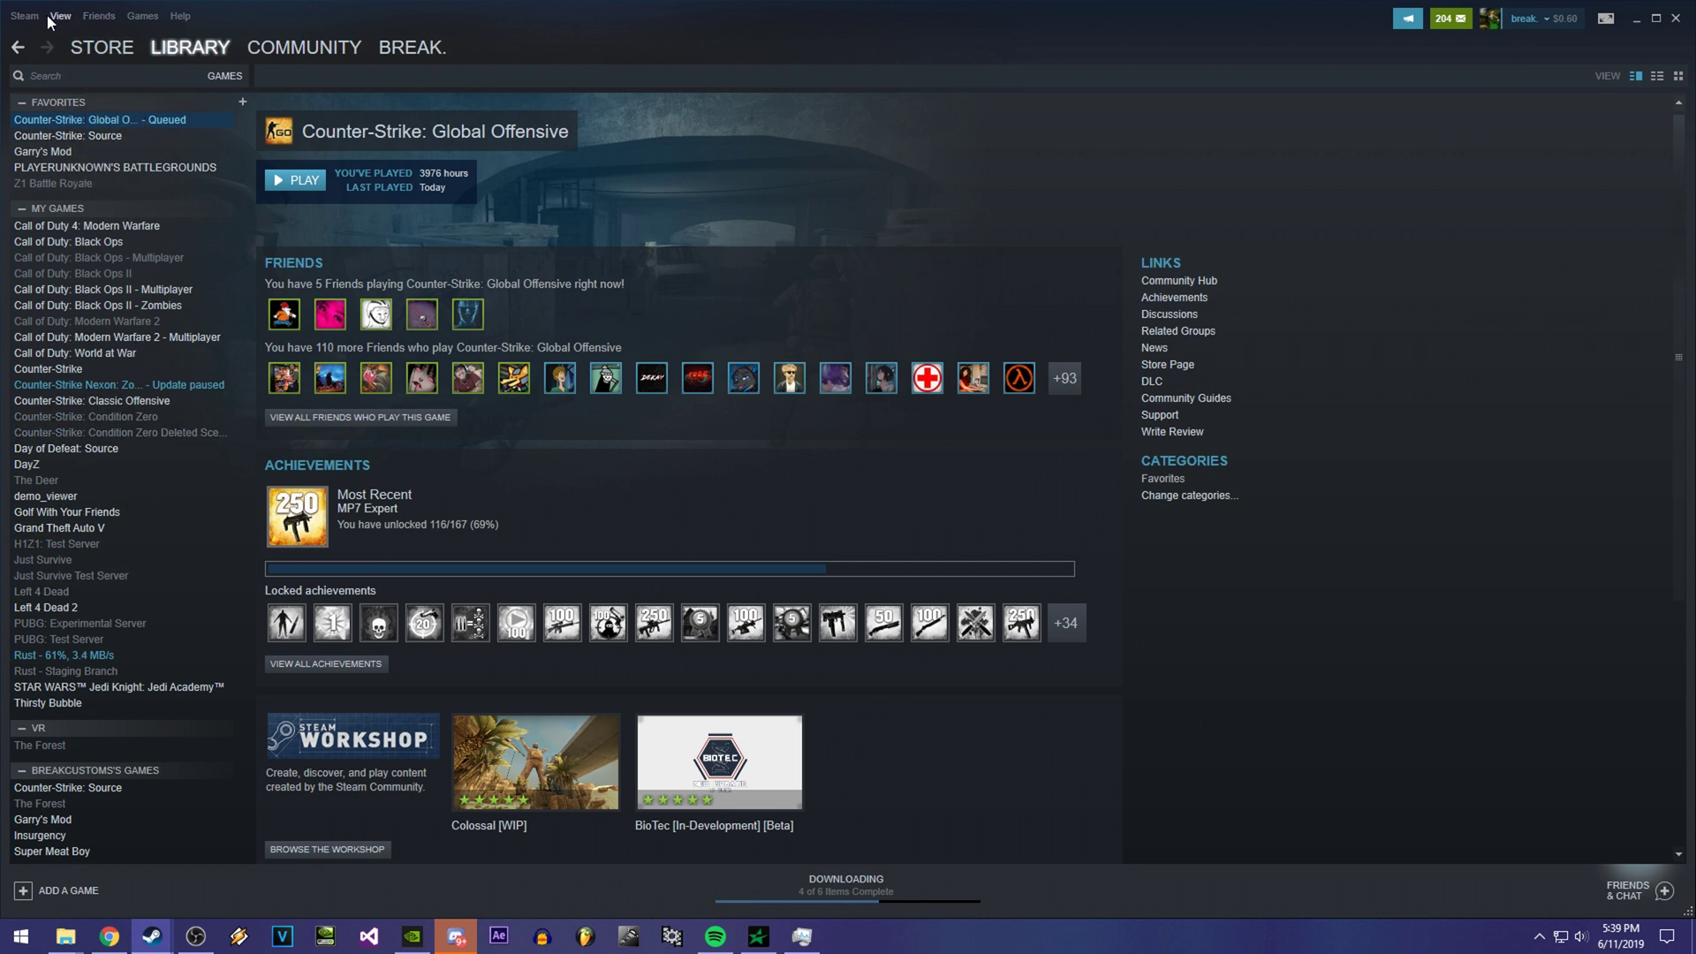
pyautogui.click(148, 19)
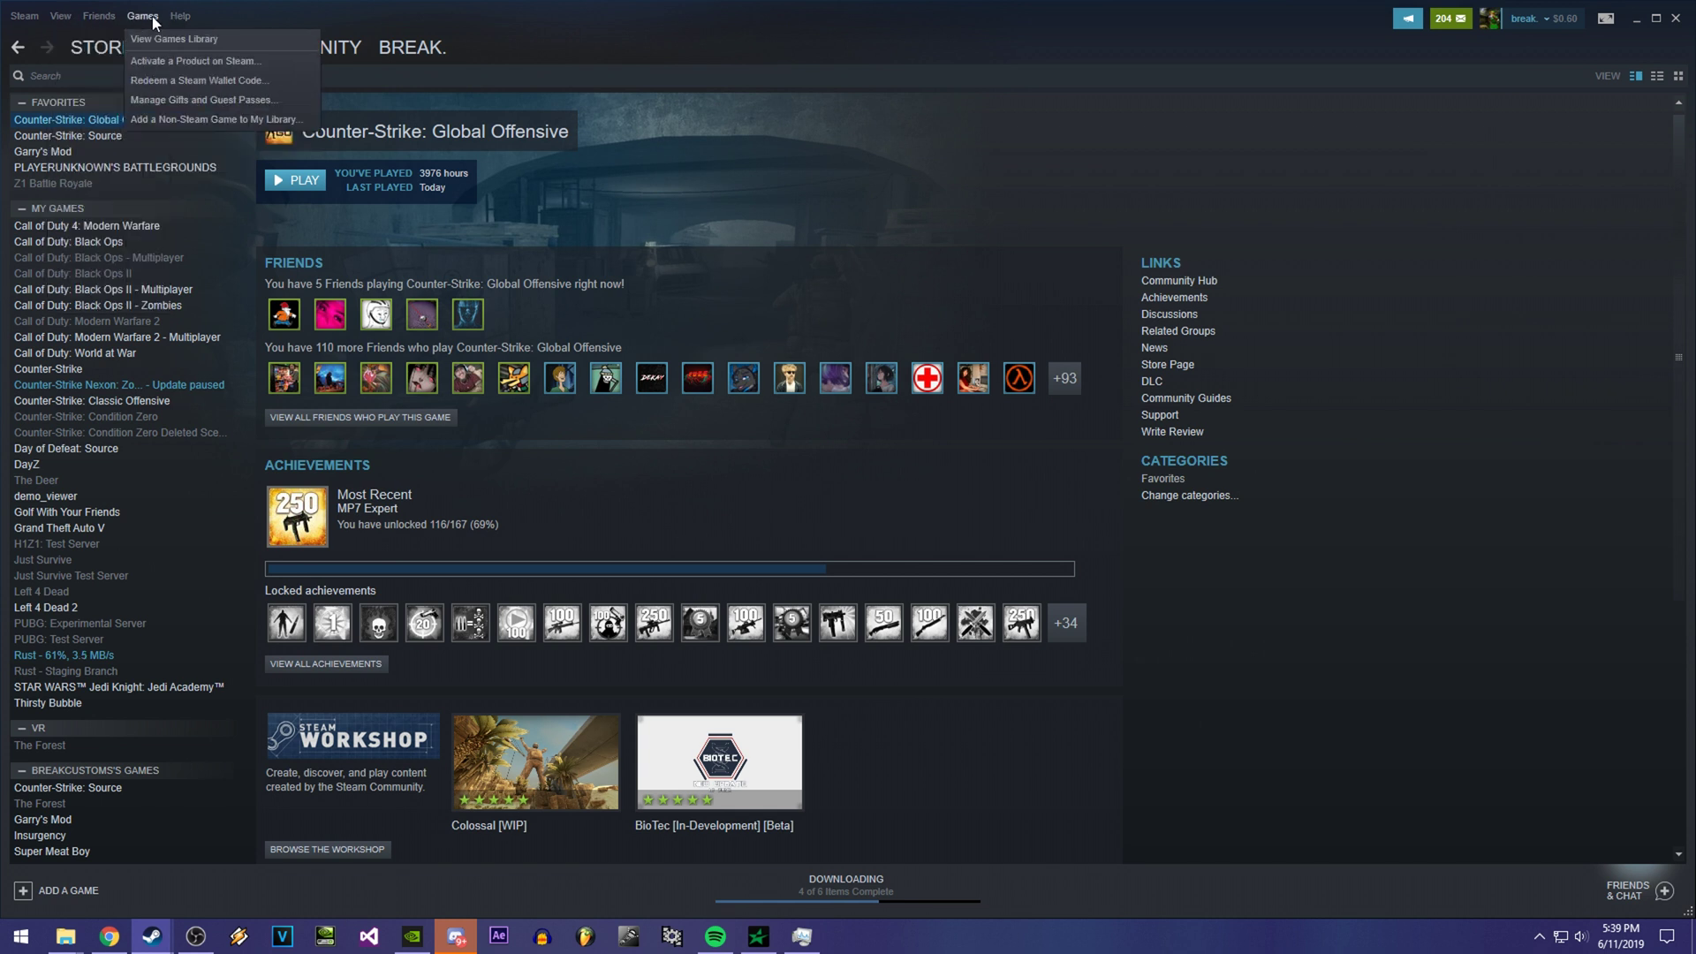
pyautogui.click(175, 118)
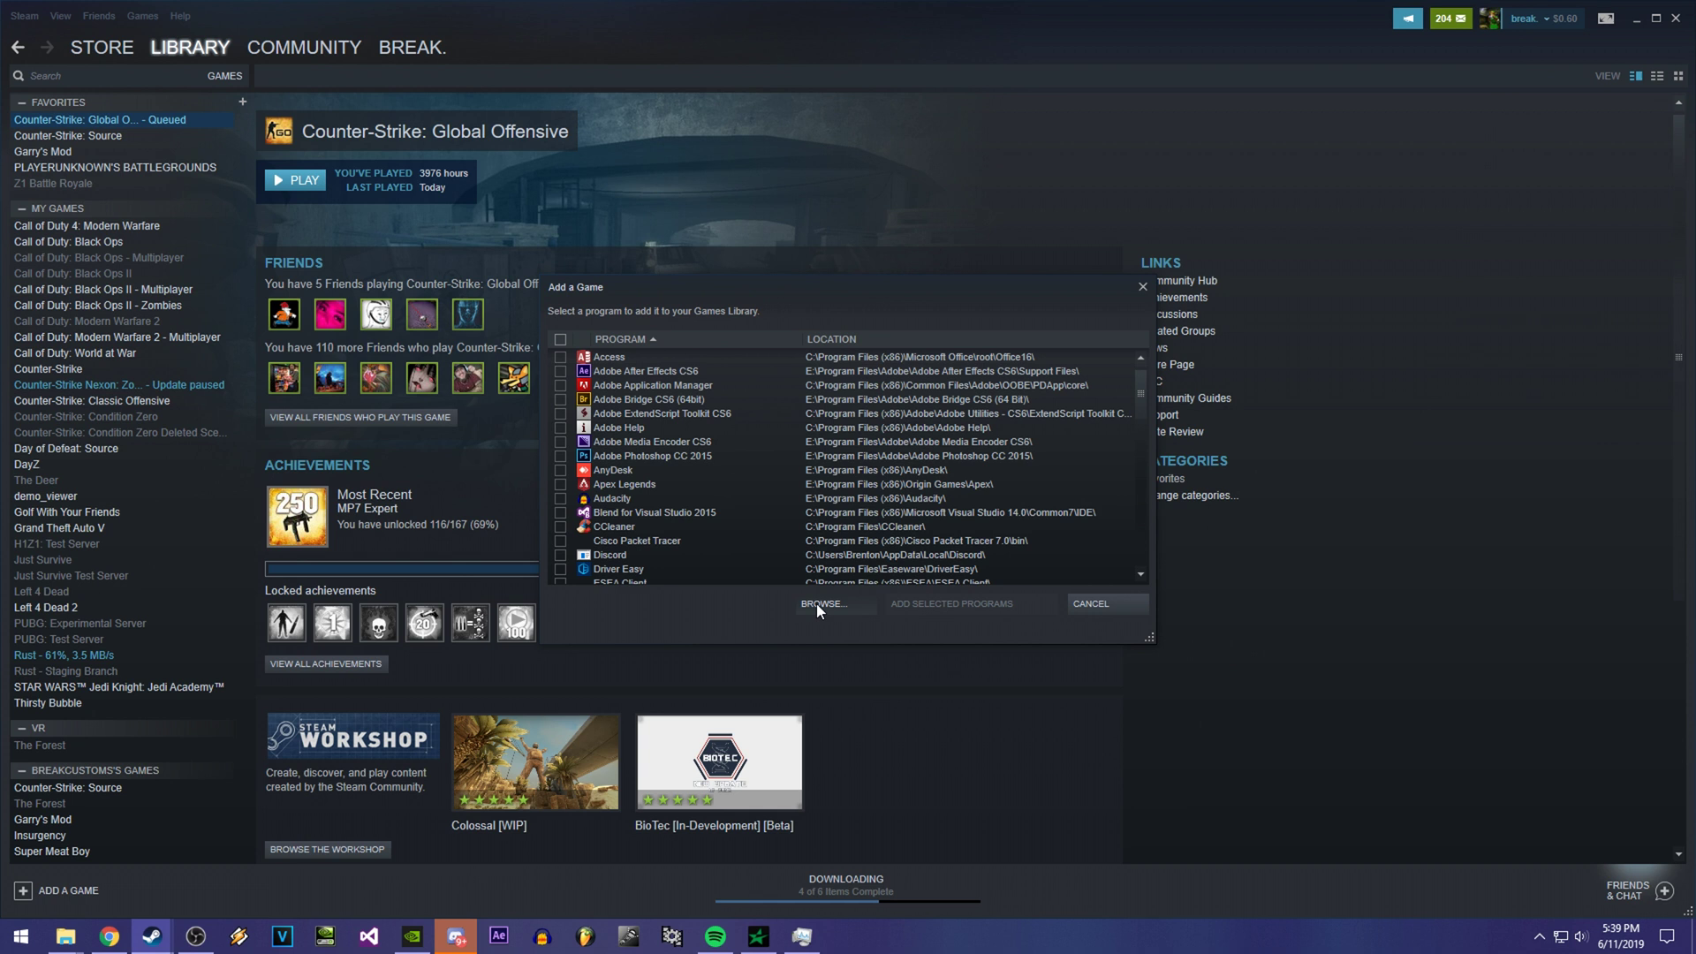
pyautogui.click(821, 604)
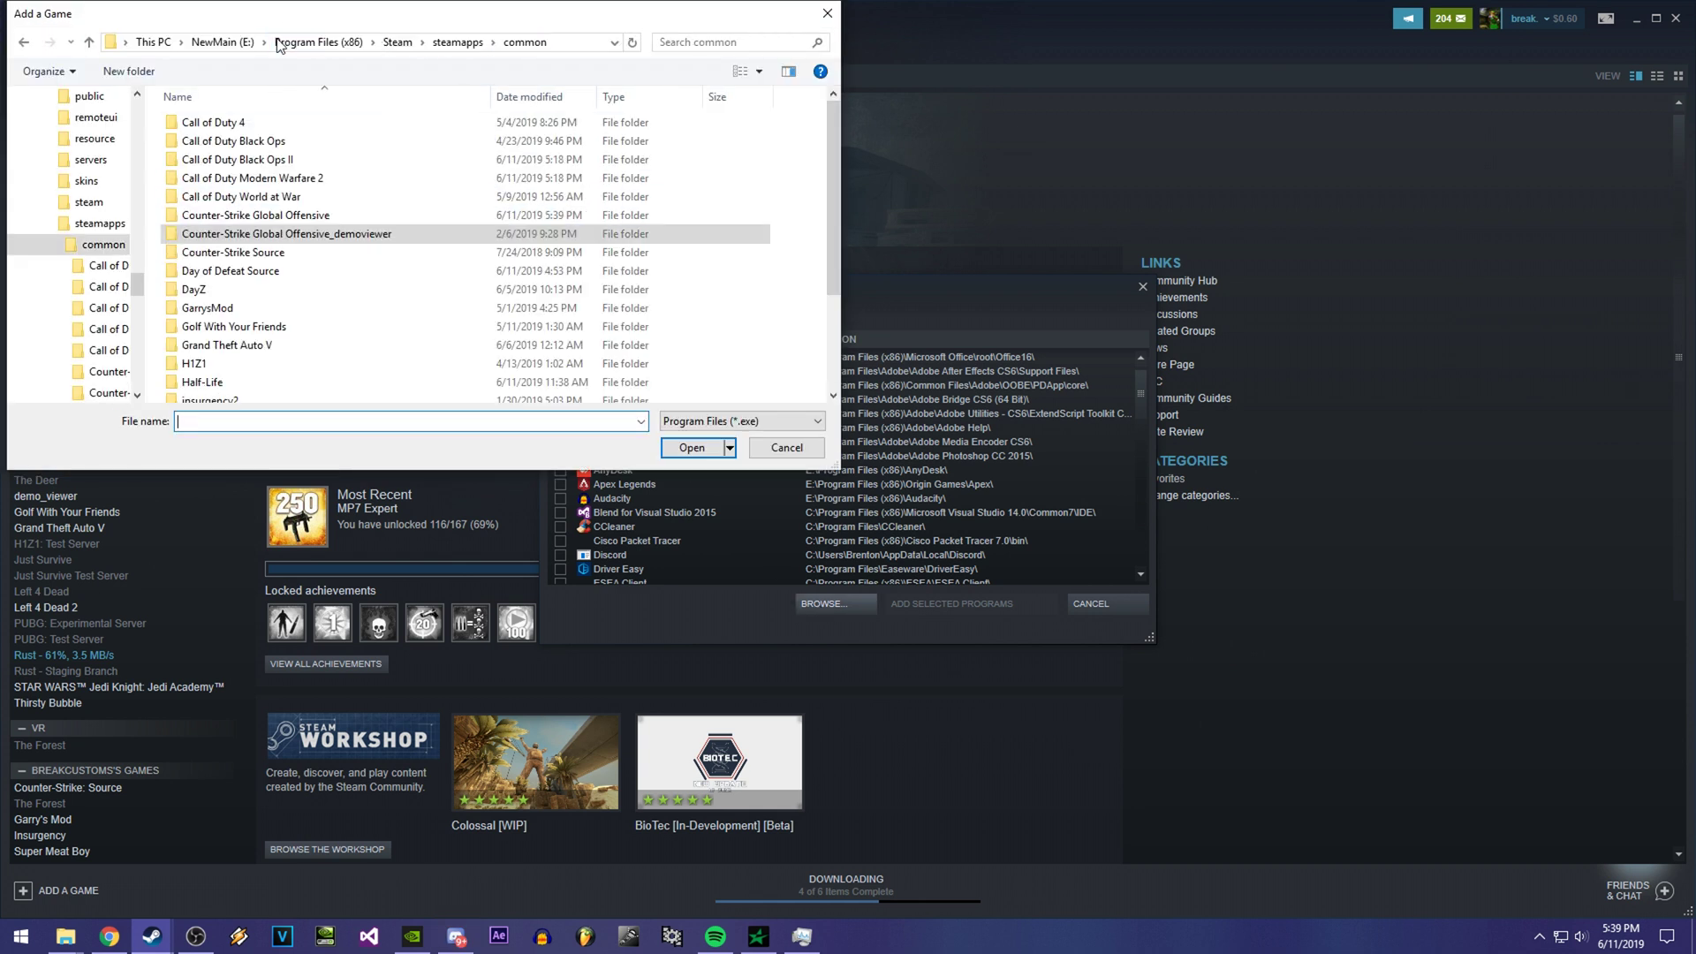
pyautogui.doubleClick(273, 235)
pyautogui.click(228, 274)
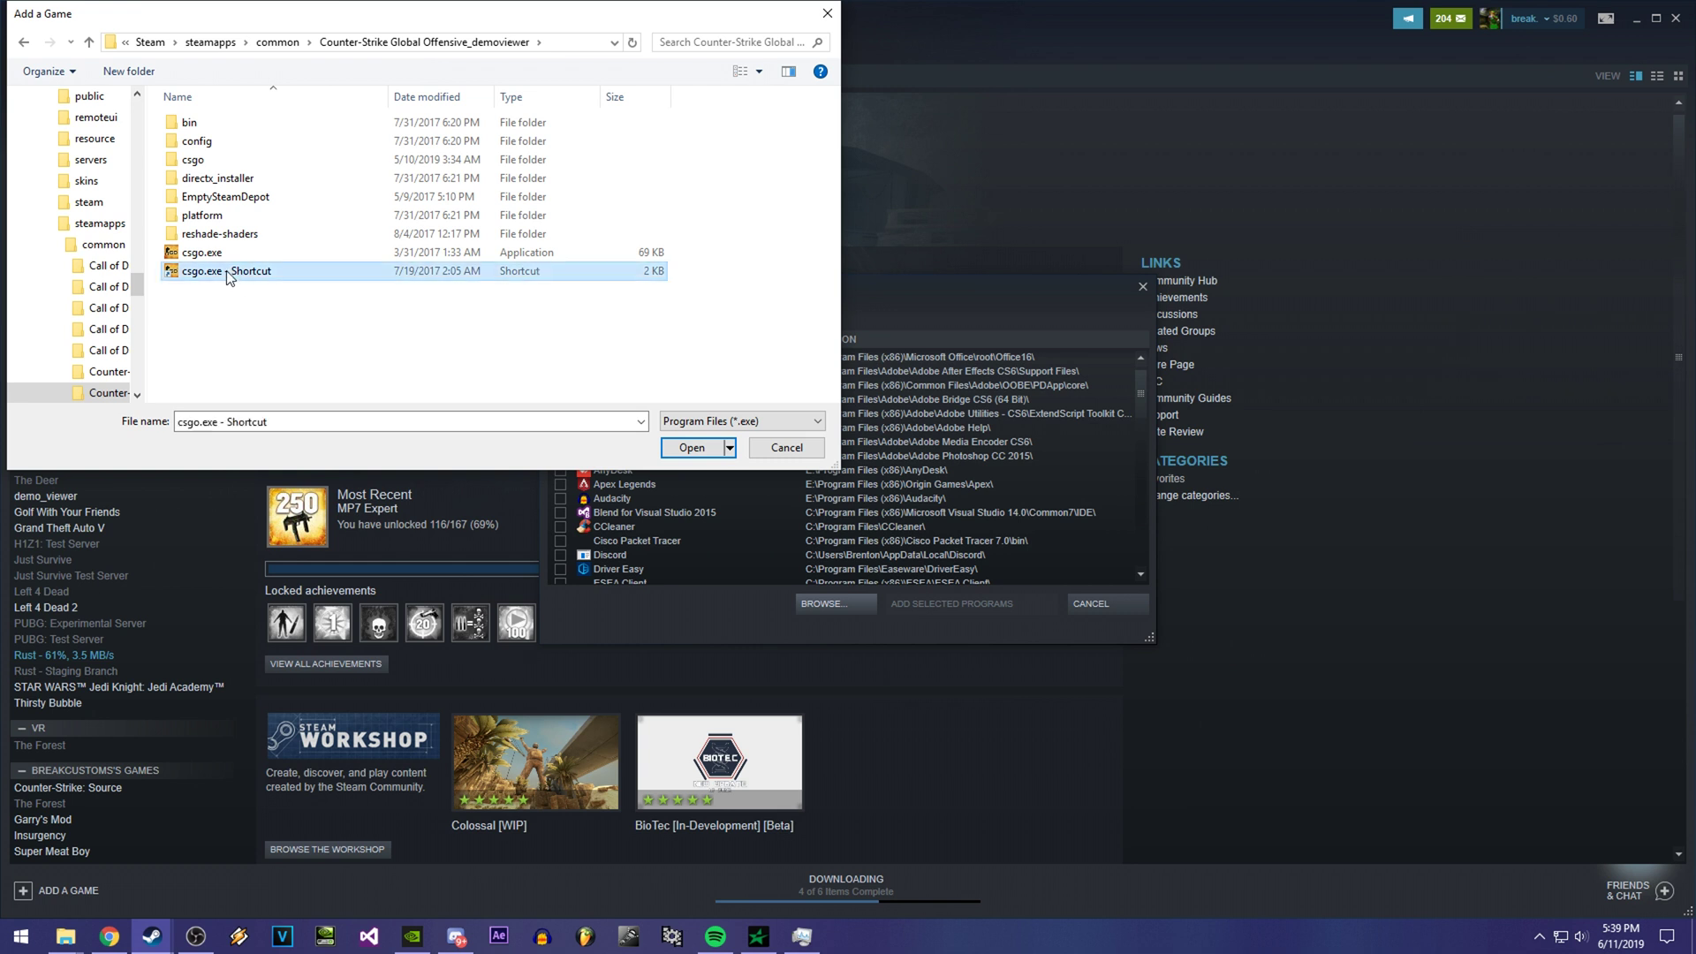
pyautogui.click(273, 254)
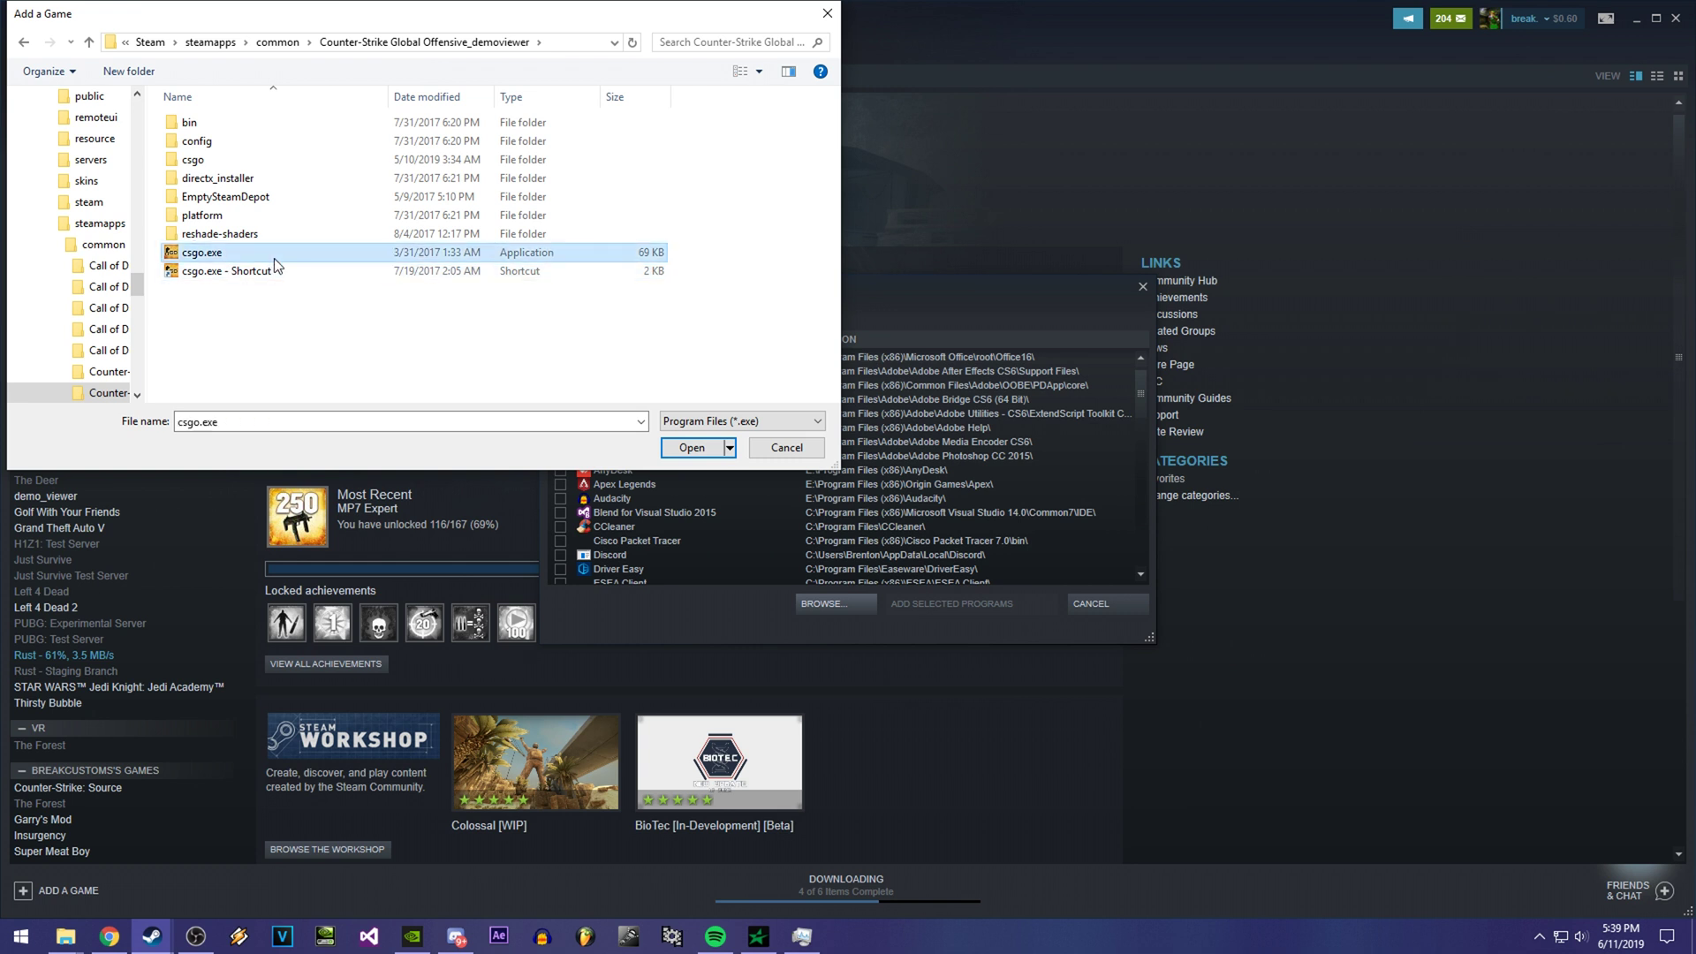
pyautogui.doubleClick(198, 254)
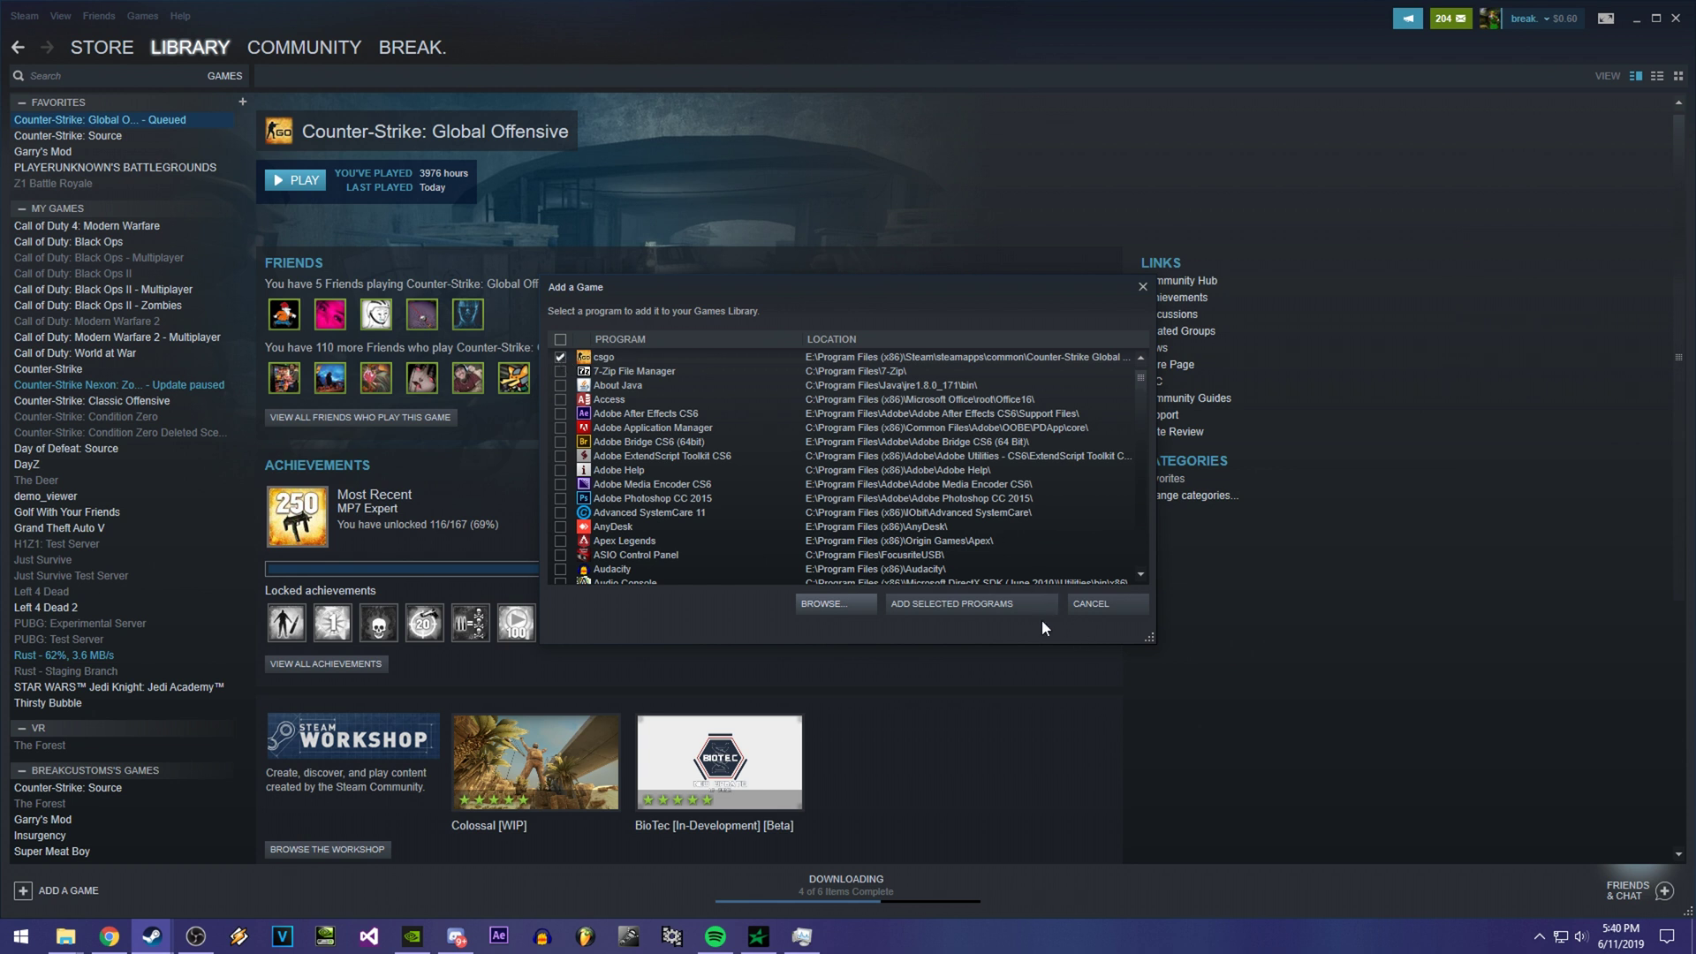
pyautogui.click(950, 606)
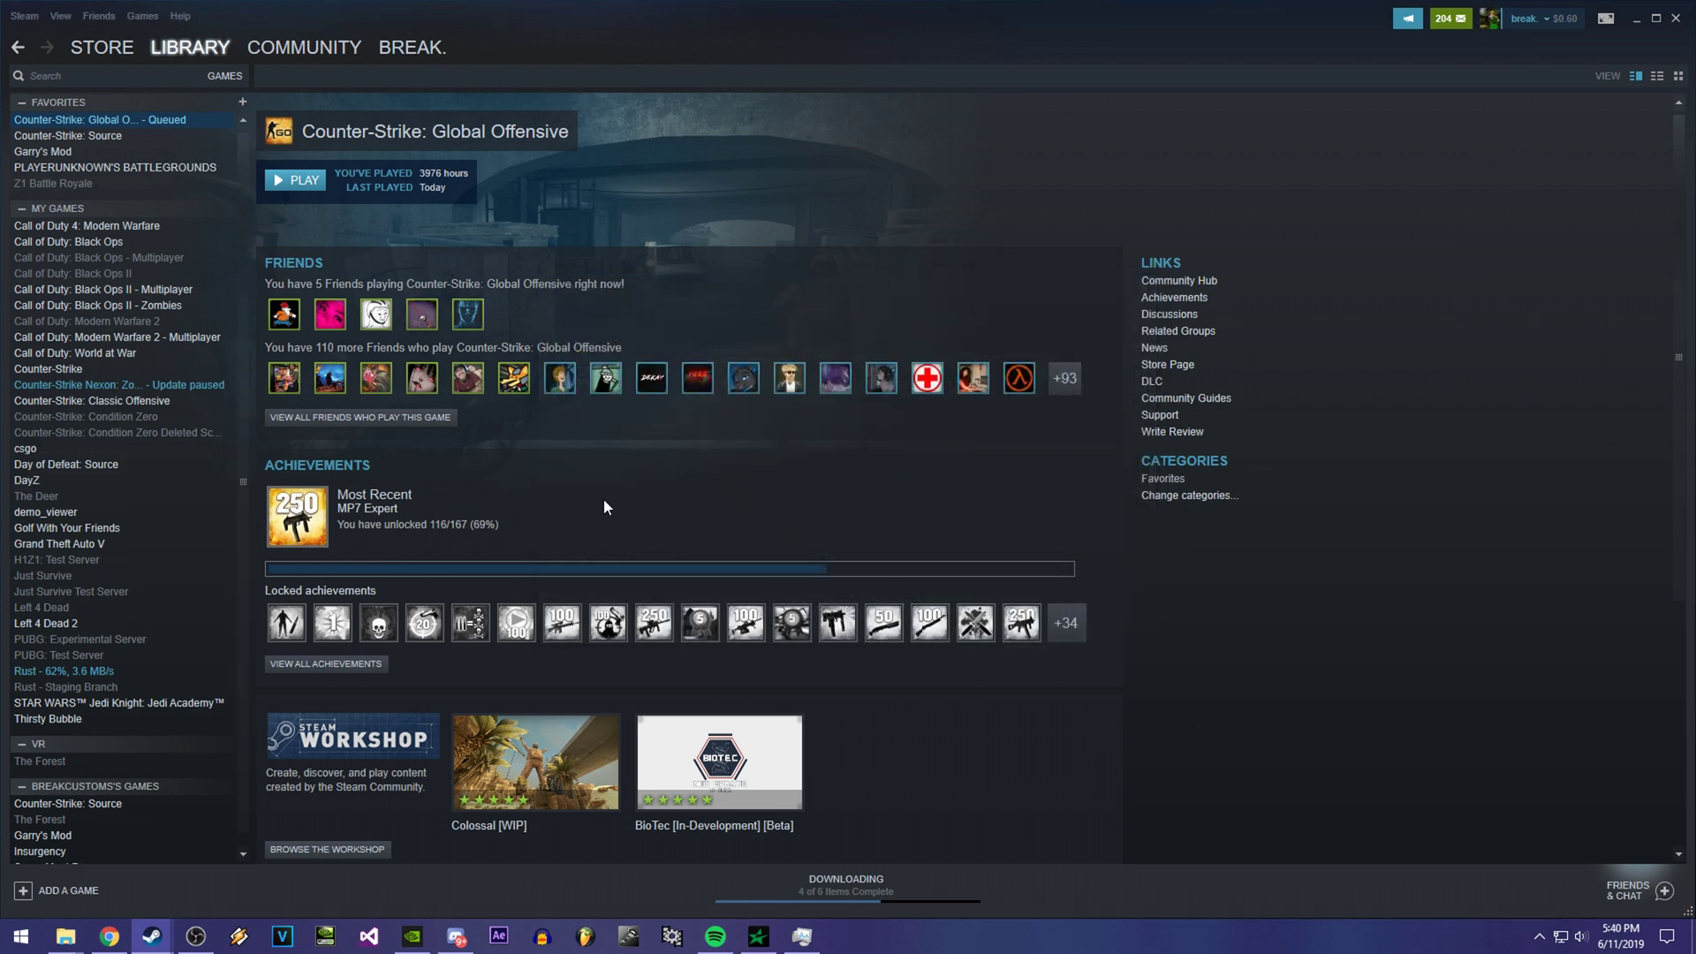
# - Check the name, target and start folder in the new csgo shortcut's properties and close them
pyautogui.click(26, 449)
pyautogui.rightClick(27, 451)
pyautogui.click(58, 555)
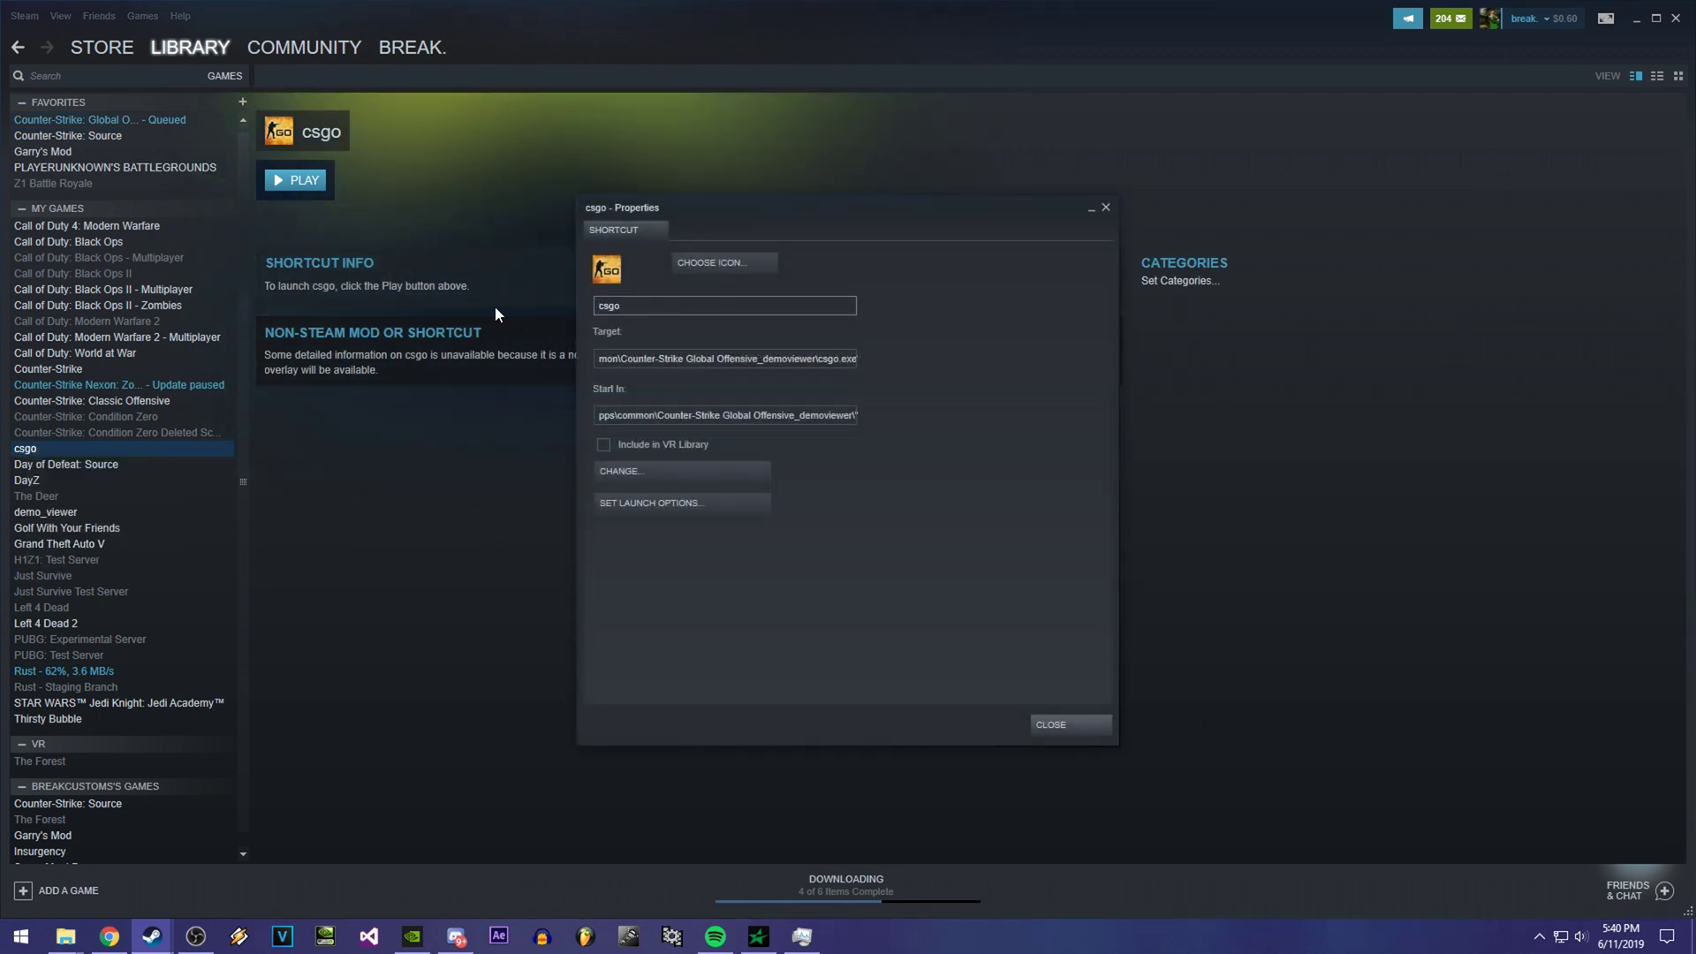
pyautogui.click(1094, 724)
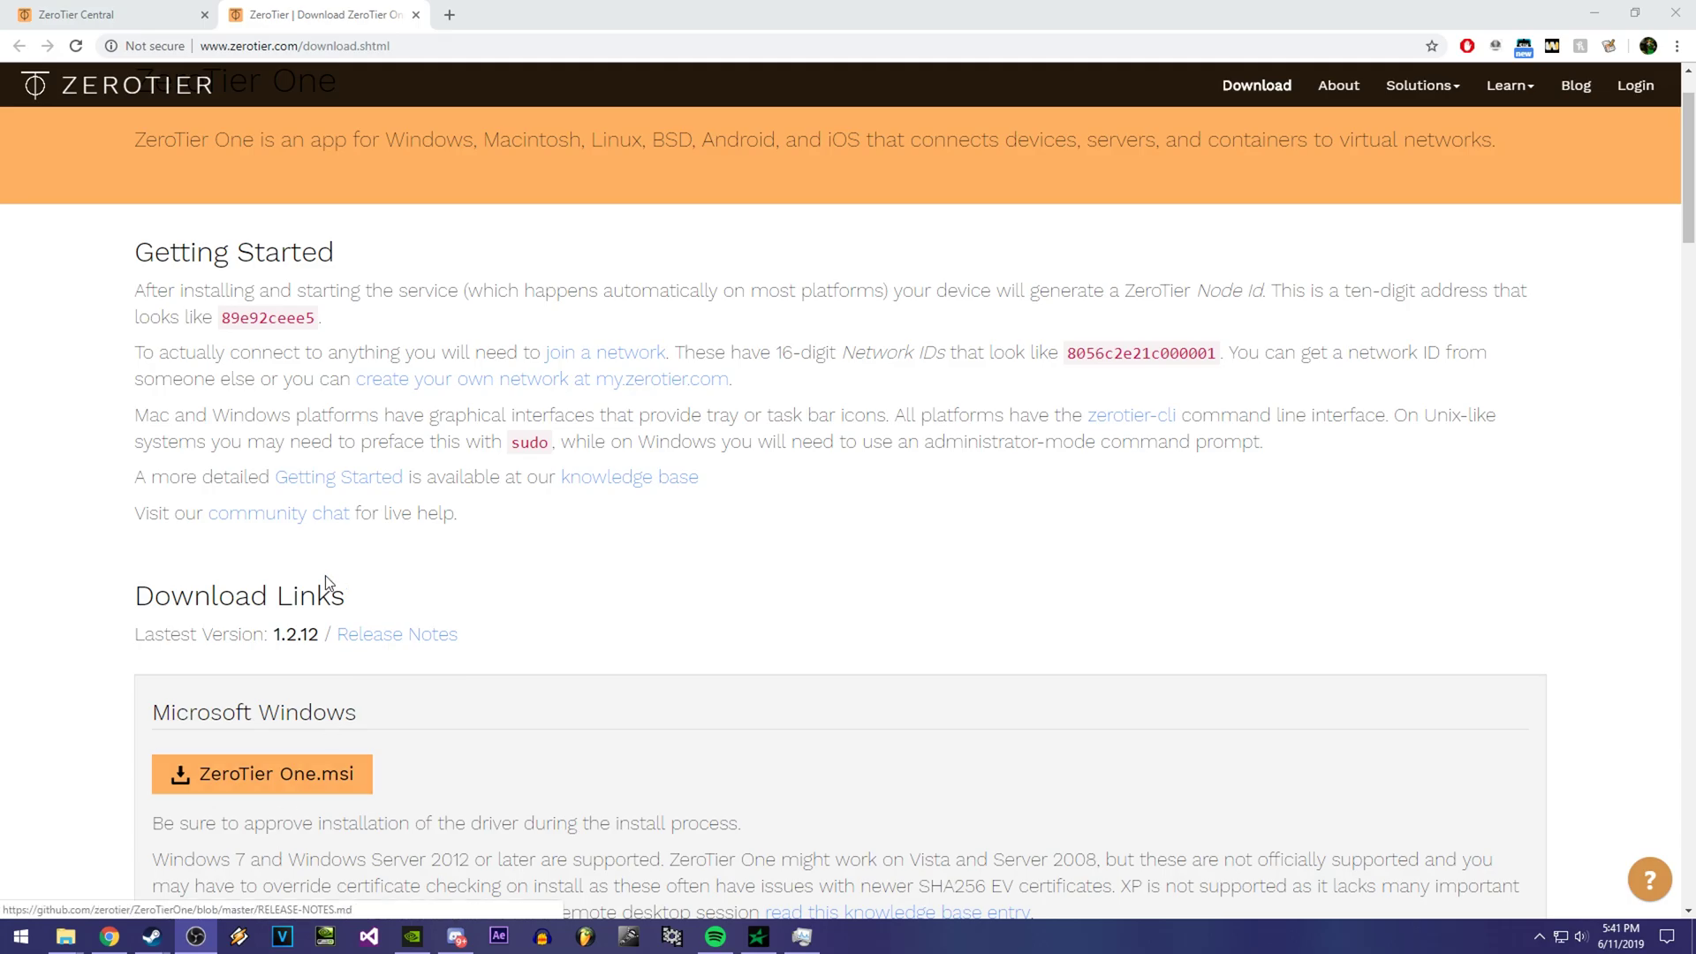
# - In Chrome, examine the ZeroTier One download page, including its Getting Started text and Microsoft Windows download section
pyautogui.scroll(1, 369, 747)
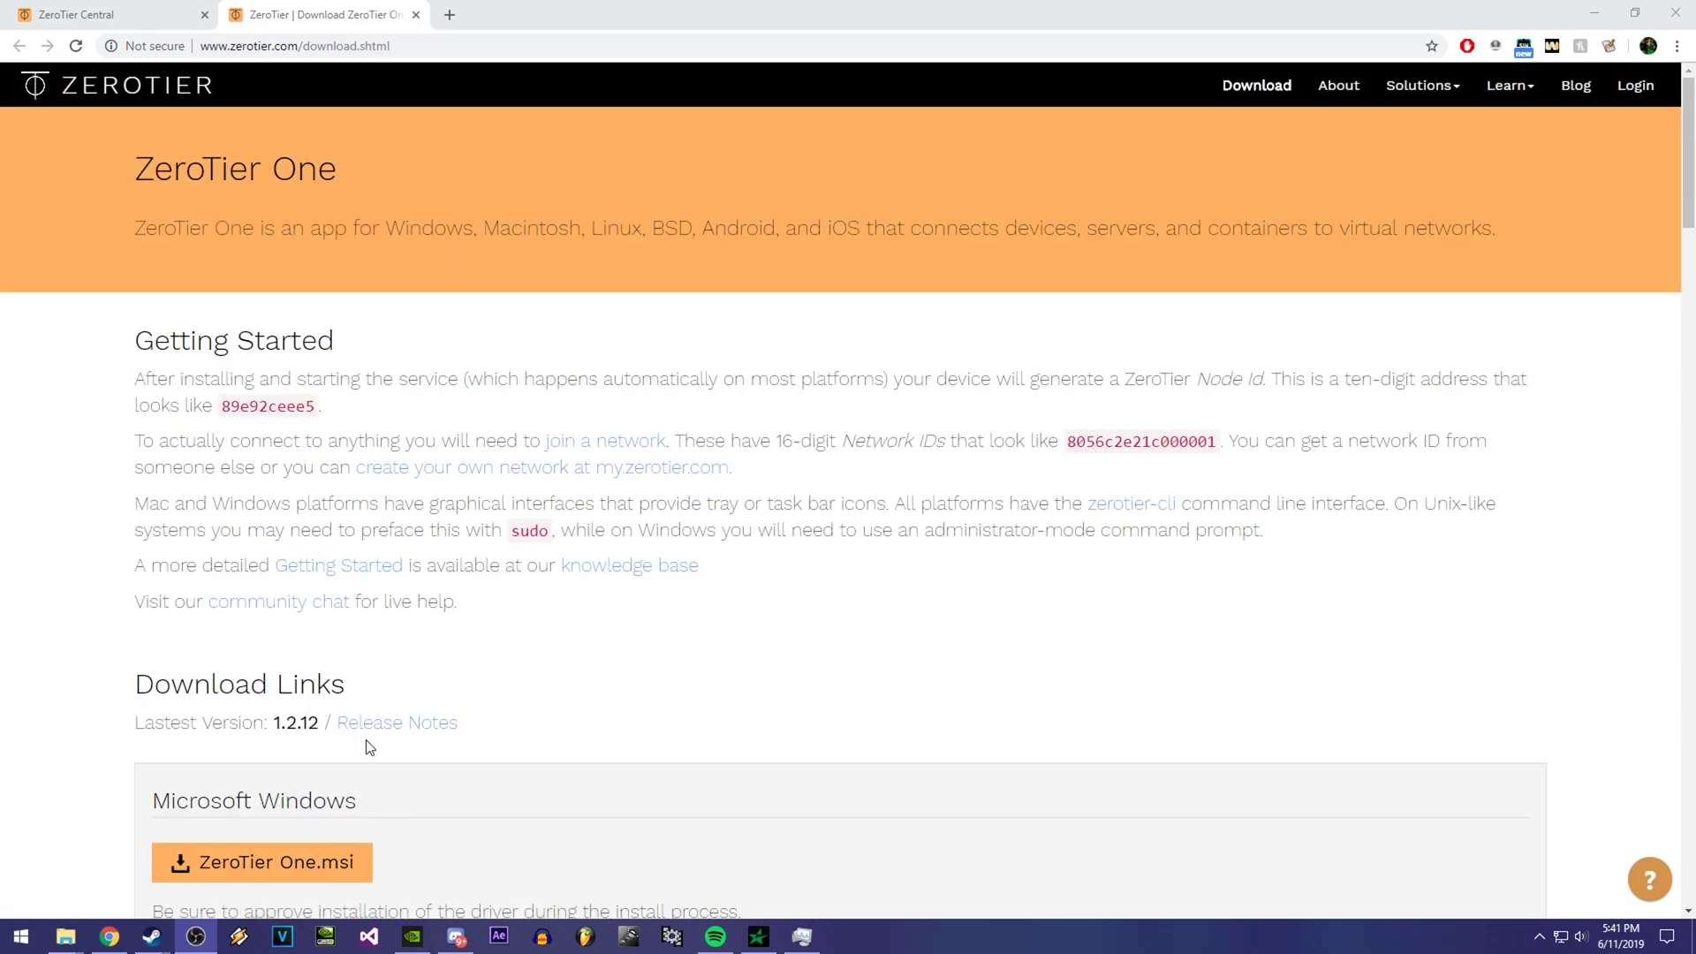
pyautogui.scroll(-2, 369, 747)
pyautogui.scroll(2, 389, 572)
pyautogui.moveTo(347, 177); pyautogui.dragTo(115, 173)
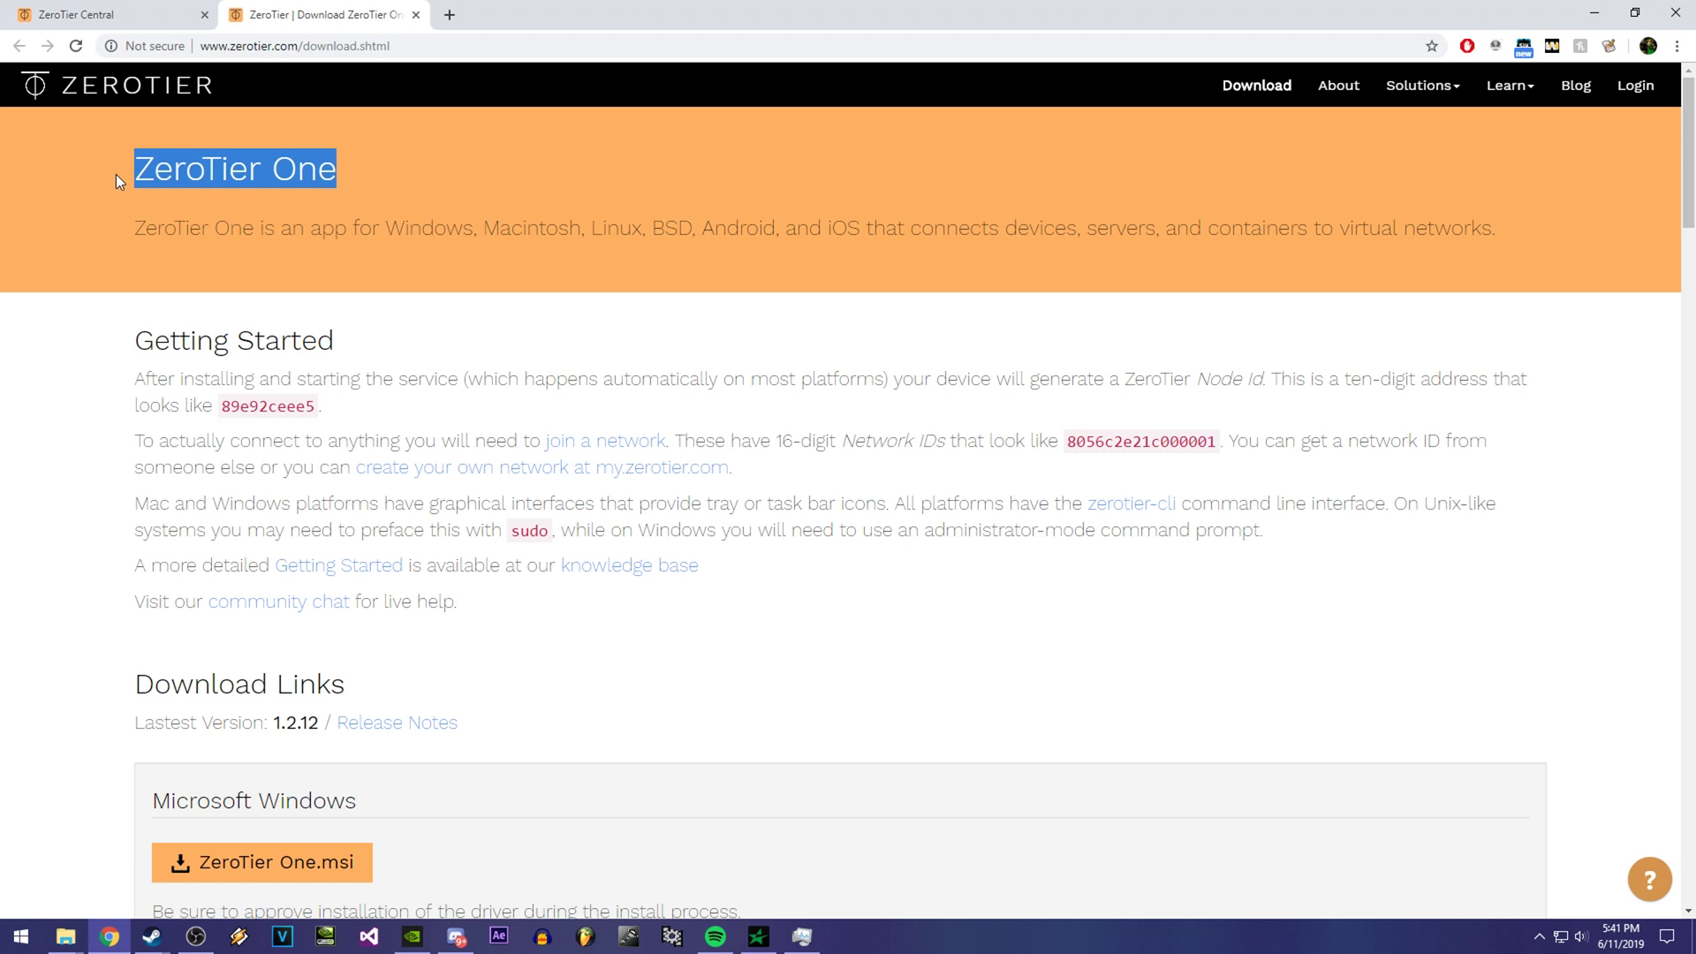
pyautogui.click(407, 341)
pyautogui.scroll(-4, 417, 348)
pyautogui.scroll(4, 424, 371)
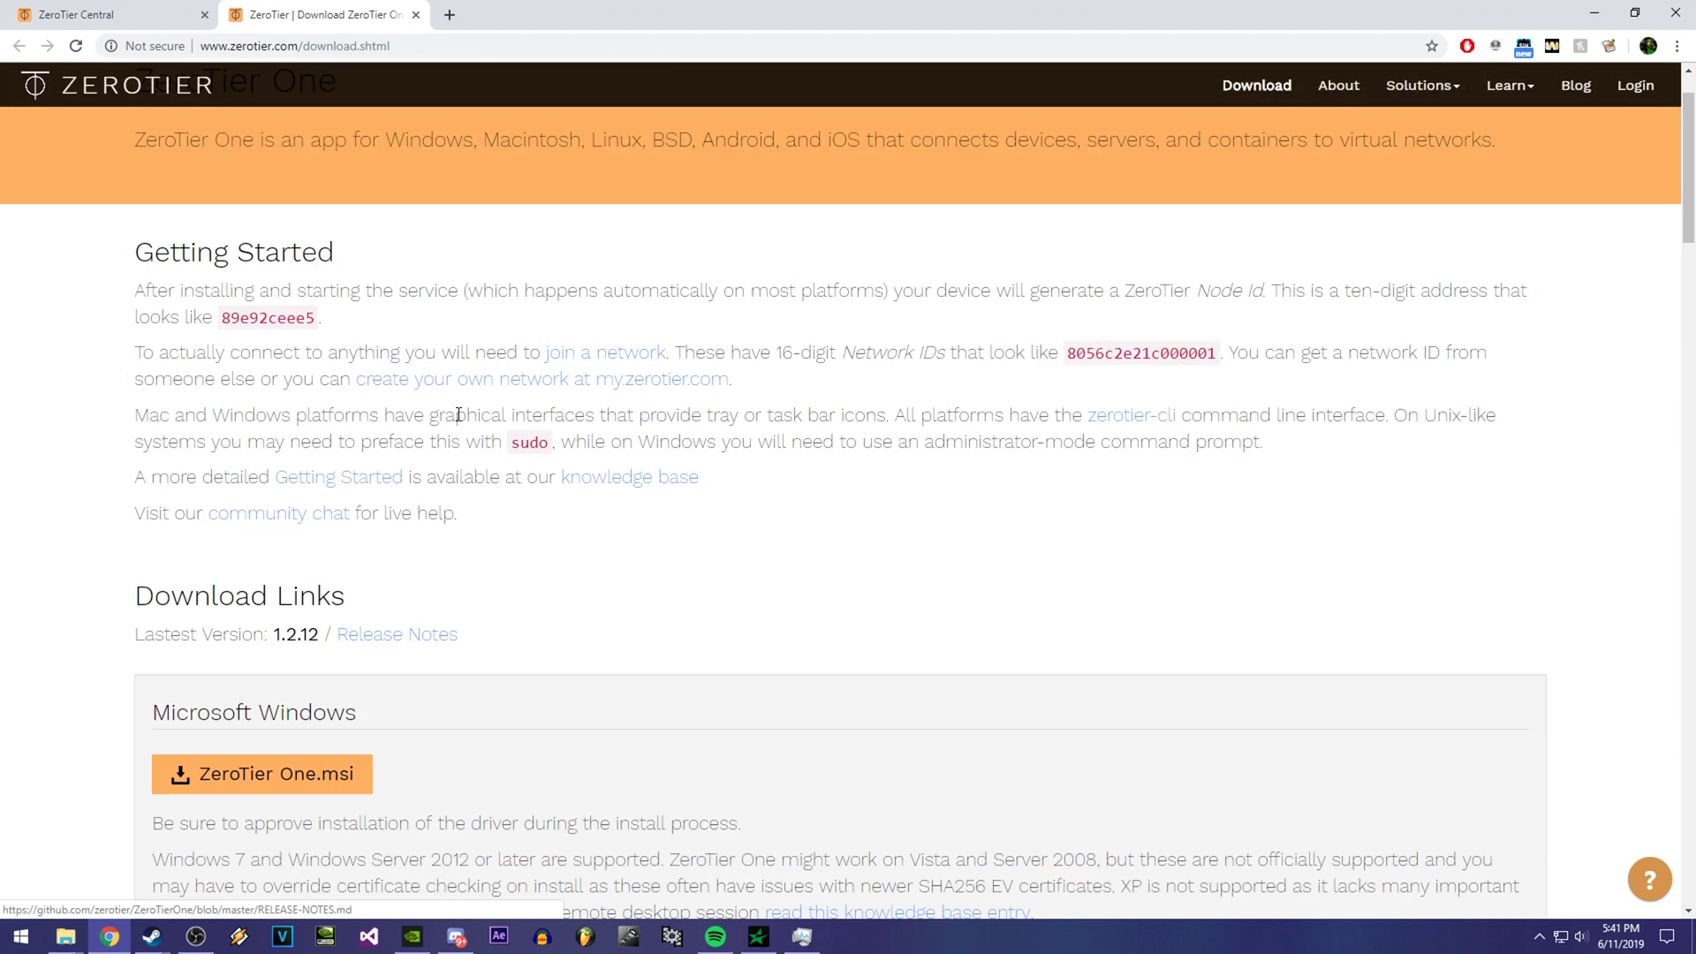
pyautogui.scroll(-4, 534, 436)
pyautogui.scroll(4, 459, 477)
pyautogui.scroll(-4, 389, 453)
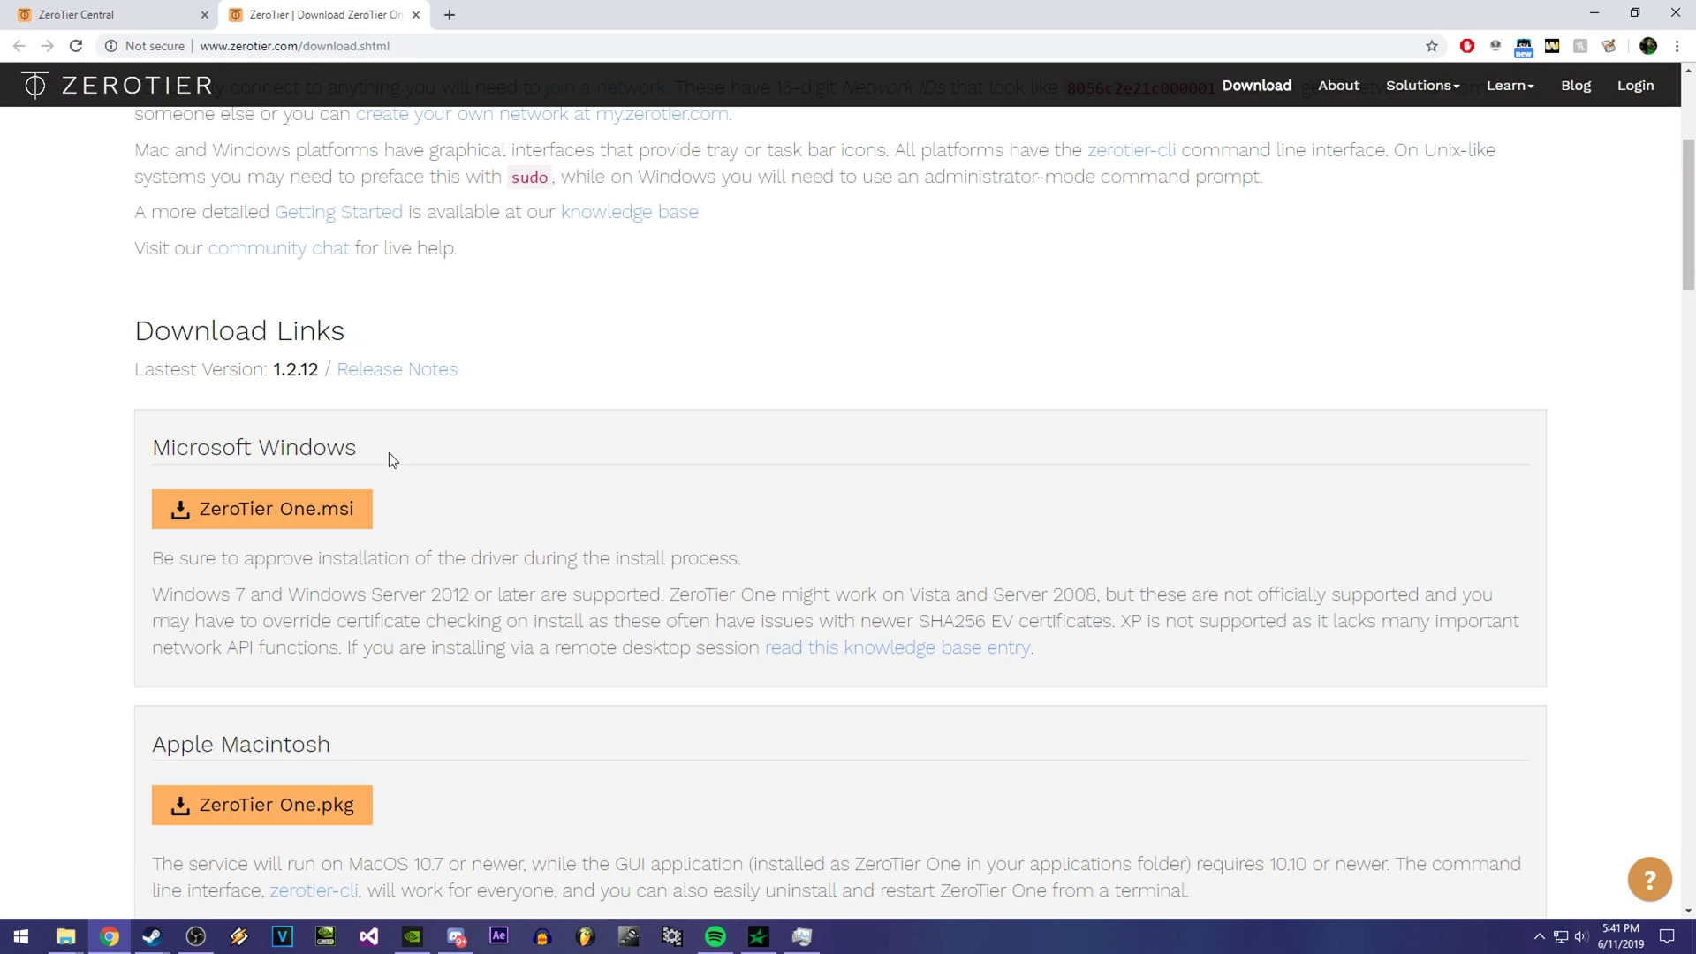
pyautogui.scroll(2, 468, 442)
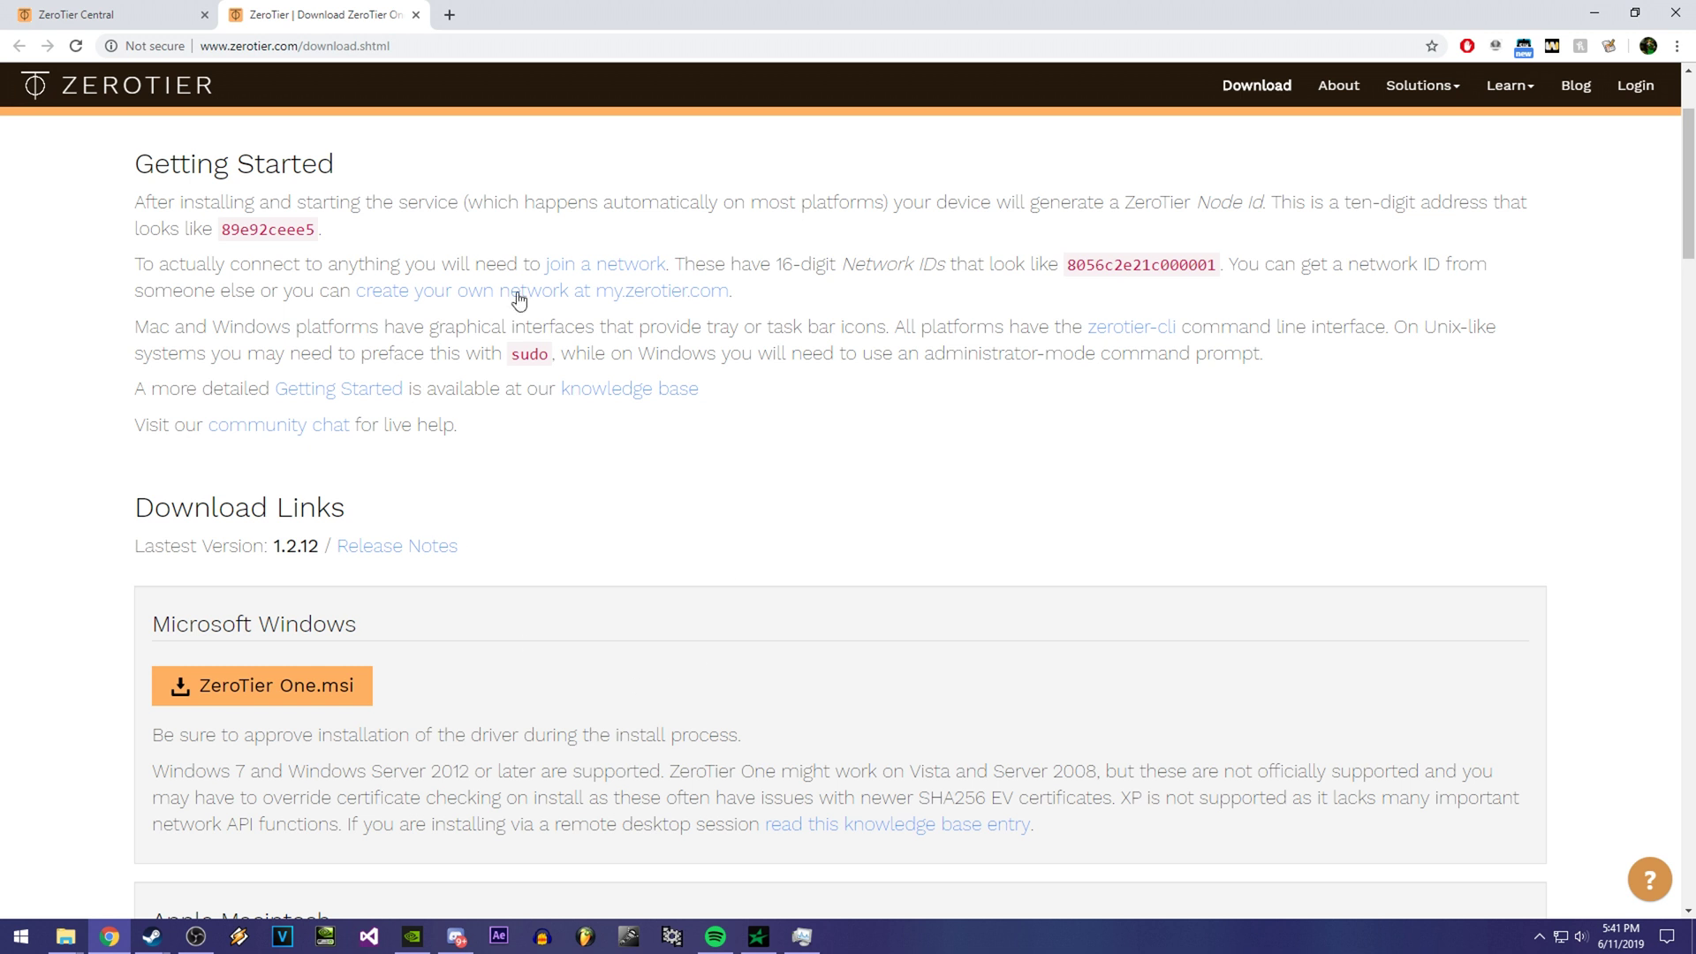
pyautogui.click(437, 46)
pyautogui.click(428, 49)
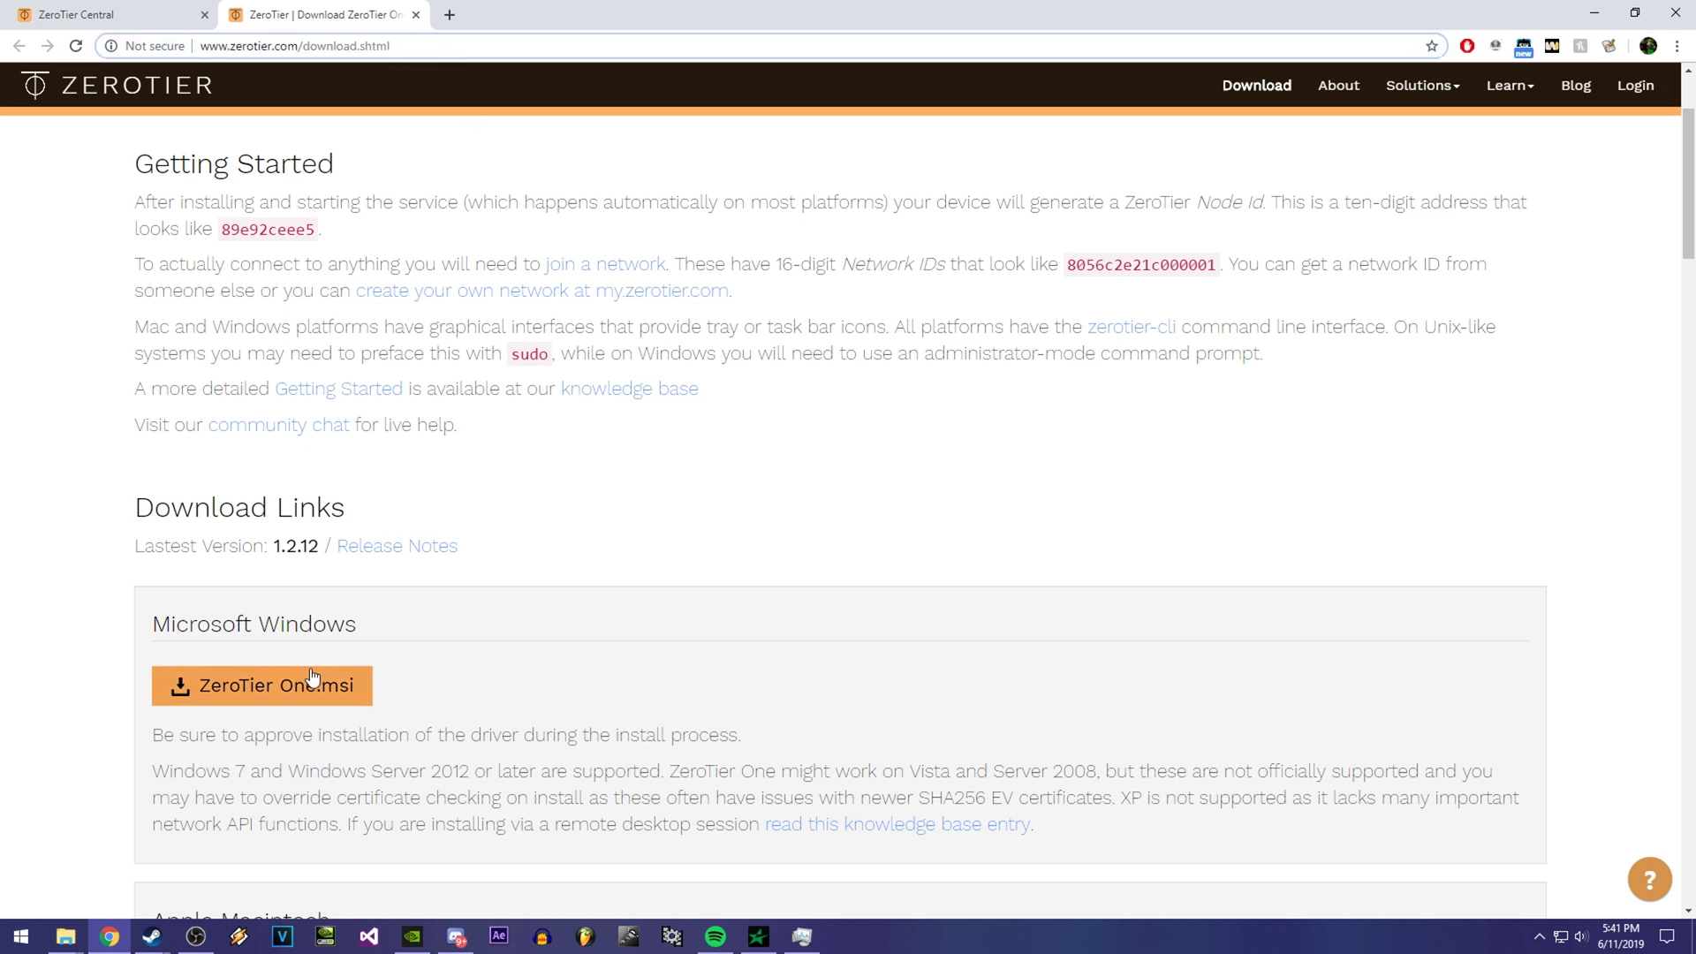
pyautogui.click(392, 47)
pyautogui.moveTo(392, 46); pyautogui.dragTo(191, 37)
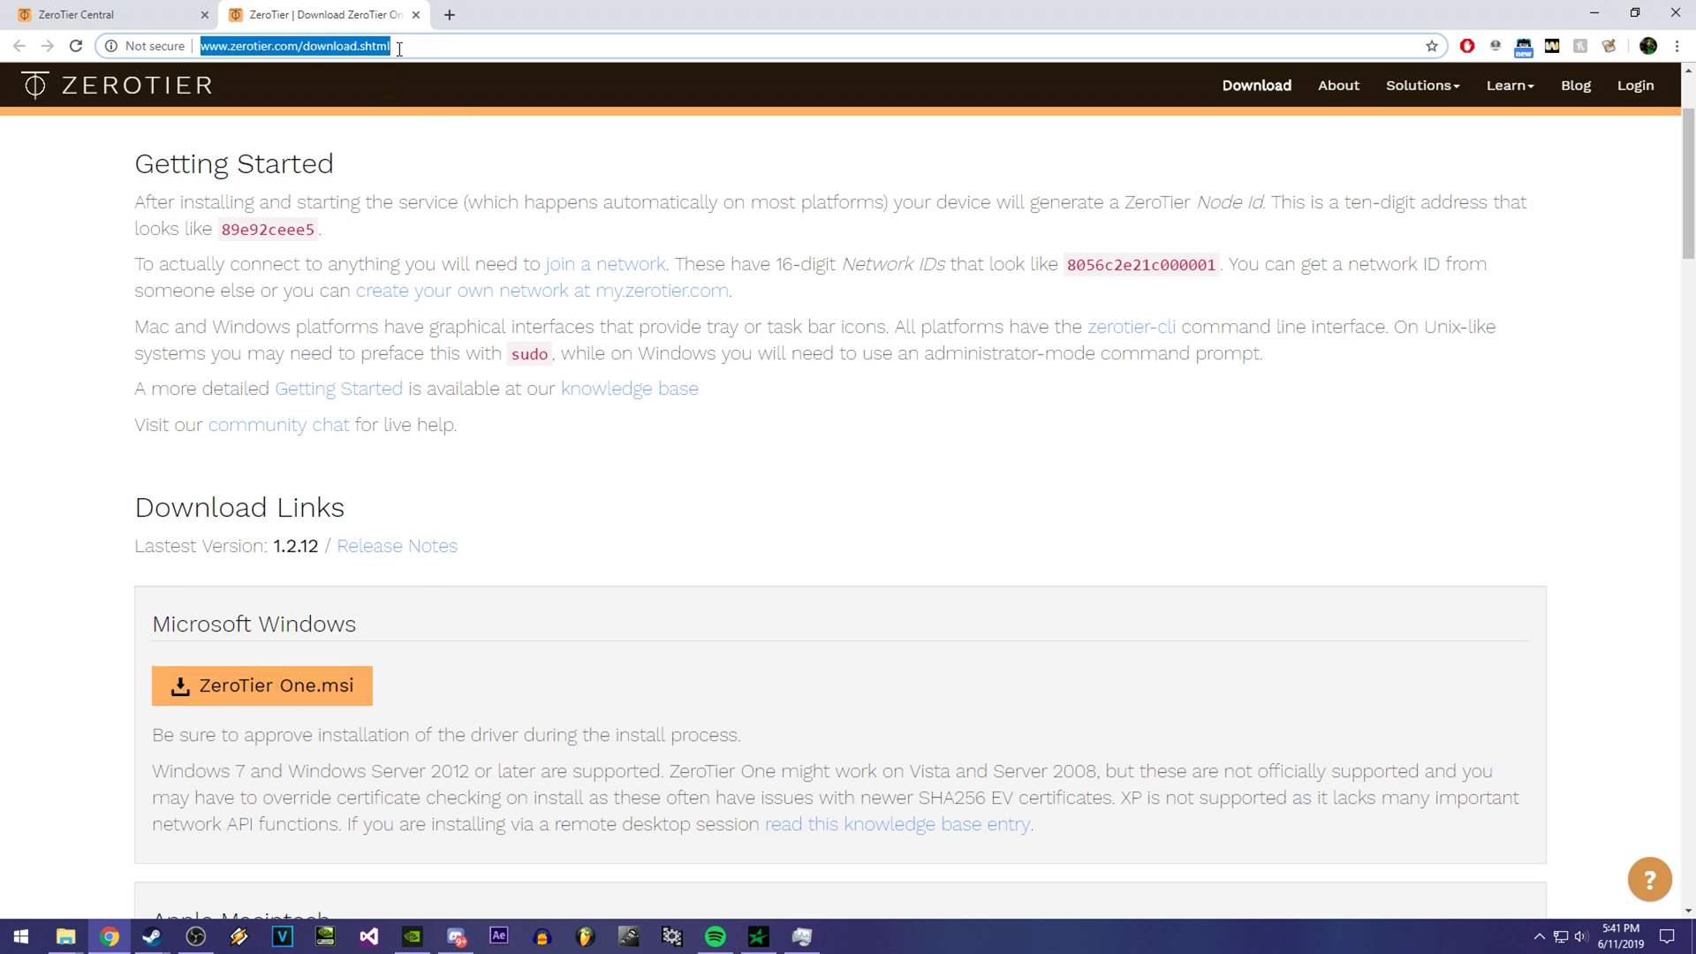
pyautogui.click(405, 48)
pyautogui.scroll(2, 455, 353)
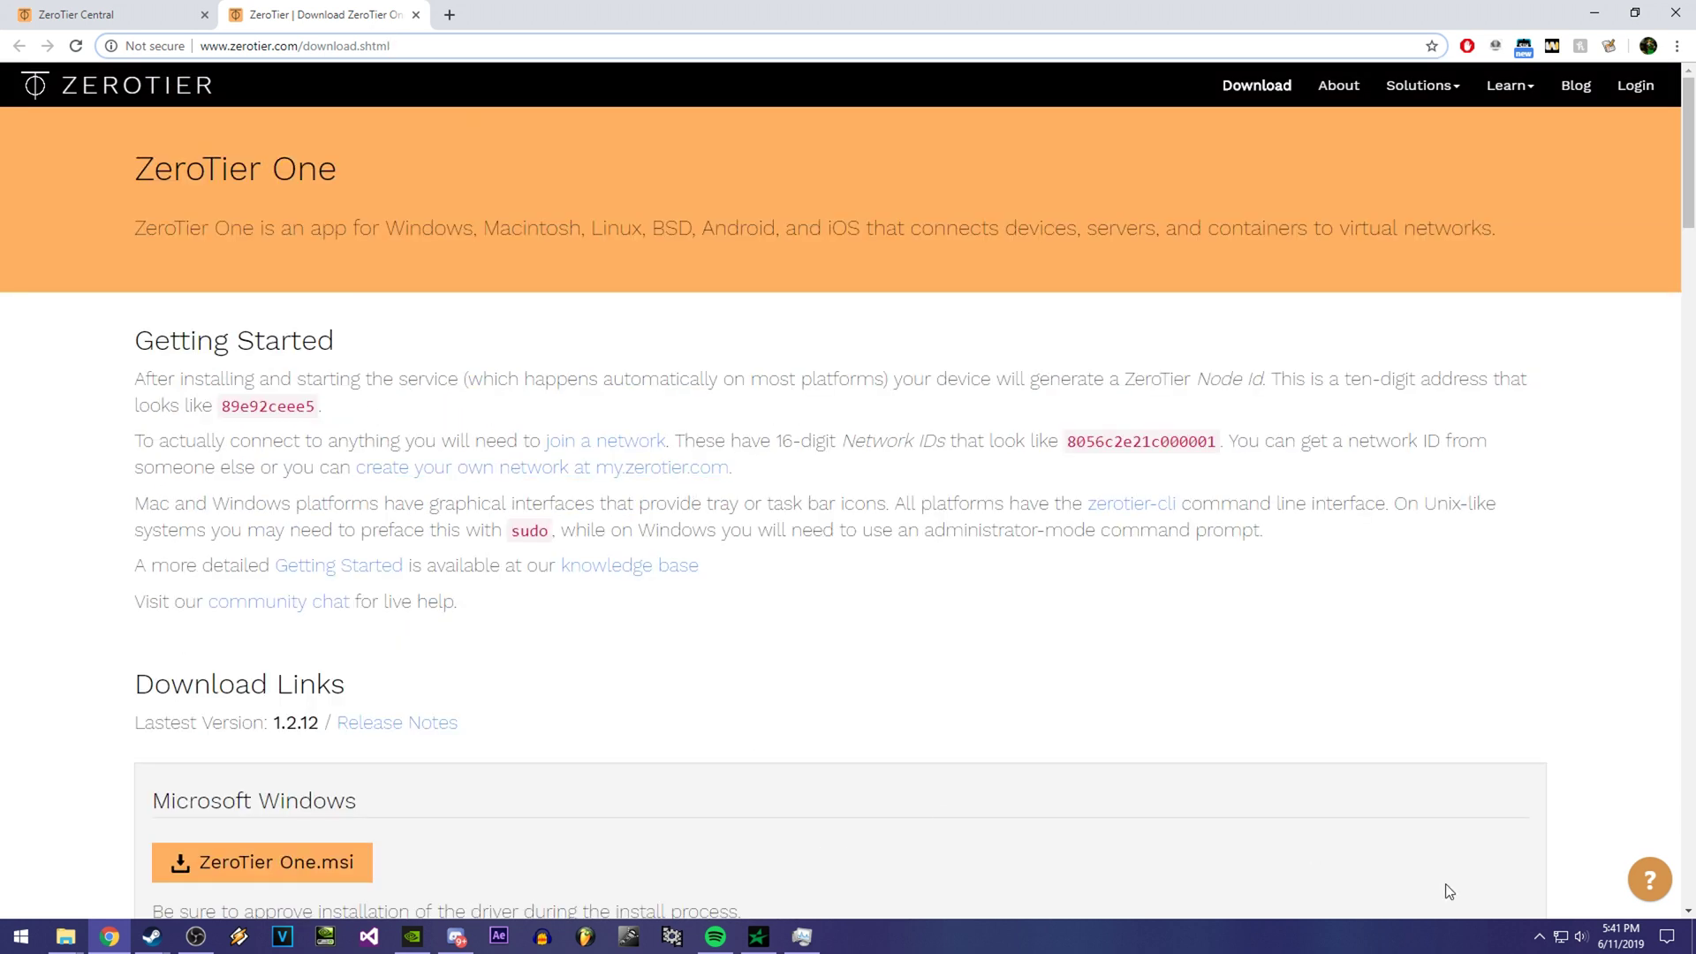
# - Open ZeroTier One's Join a Network window
pyautogui.click(1541, 936)
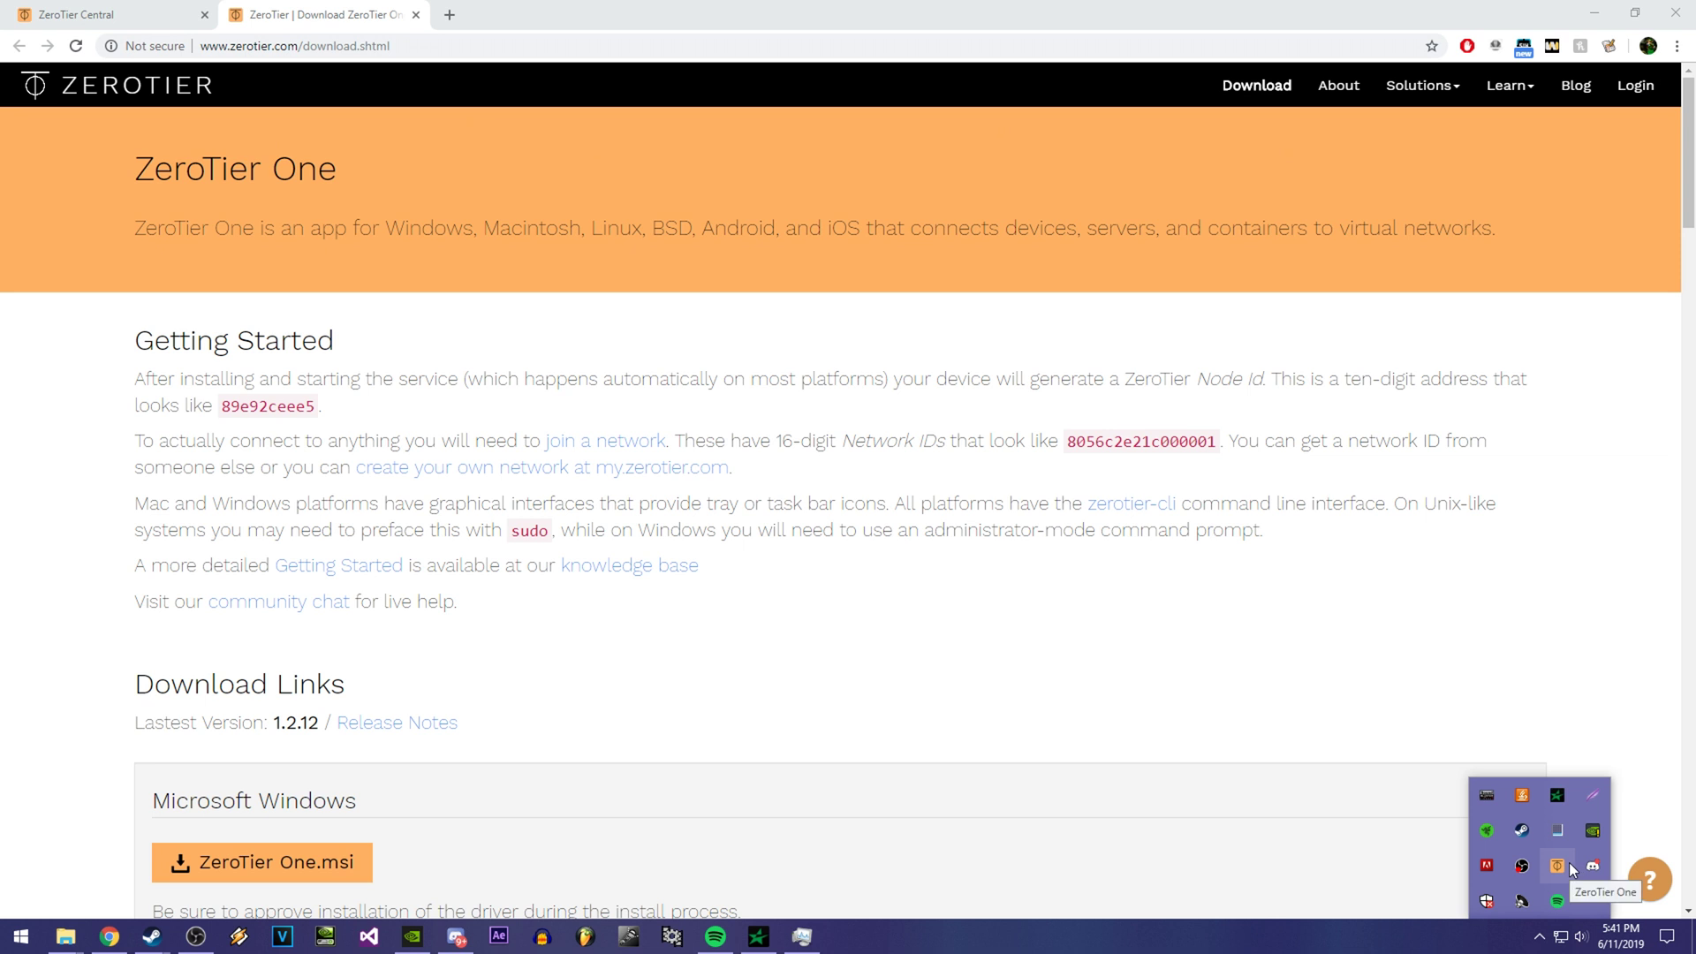
pyautogui.click(1543, 938)
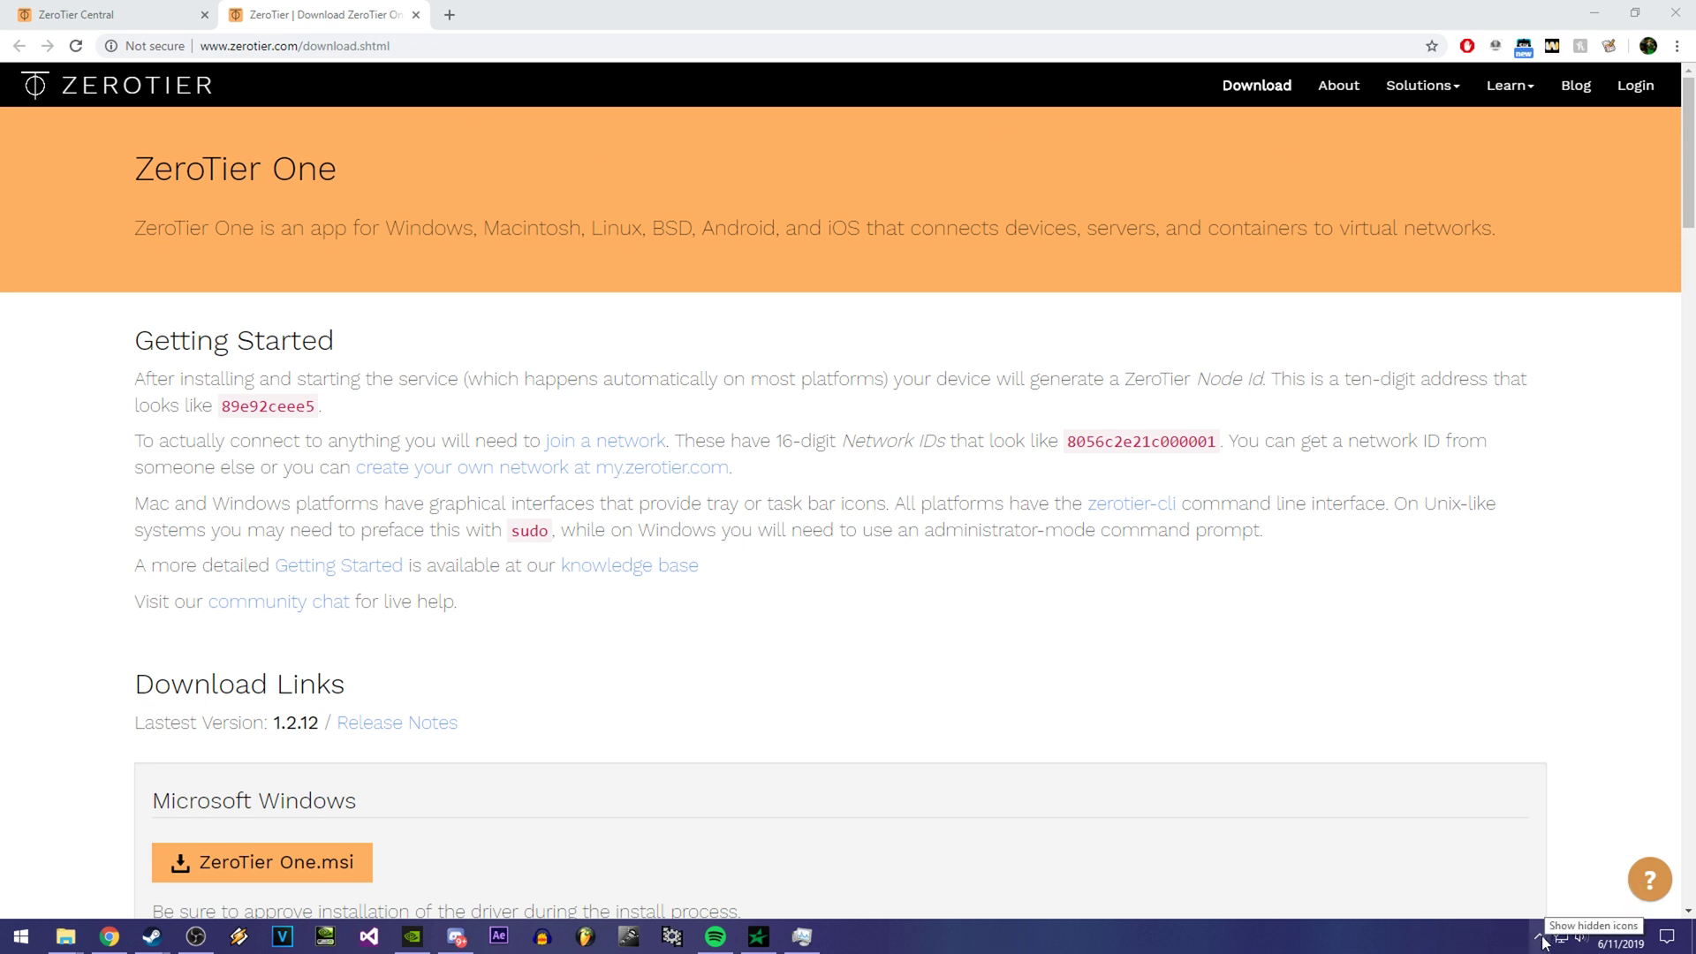
pyautogui.click(1541, 939)
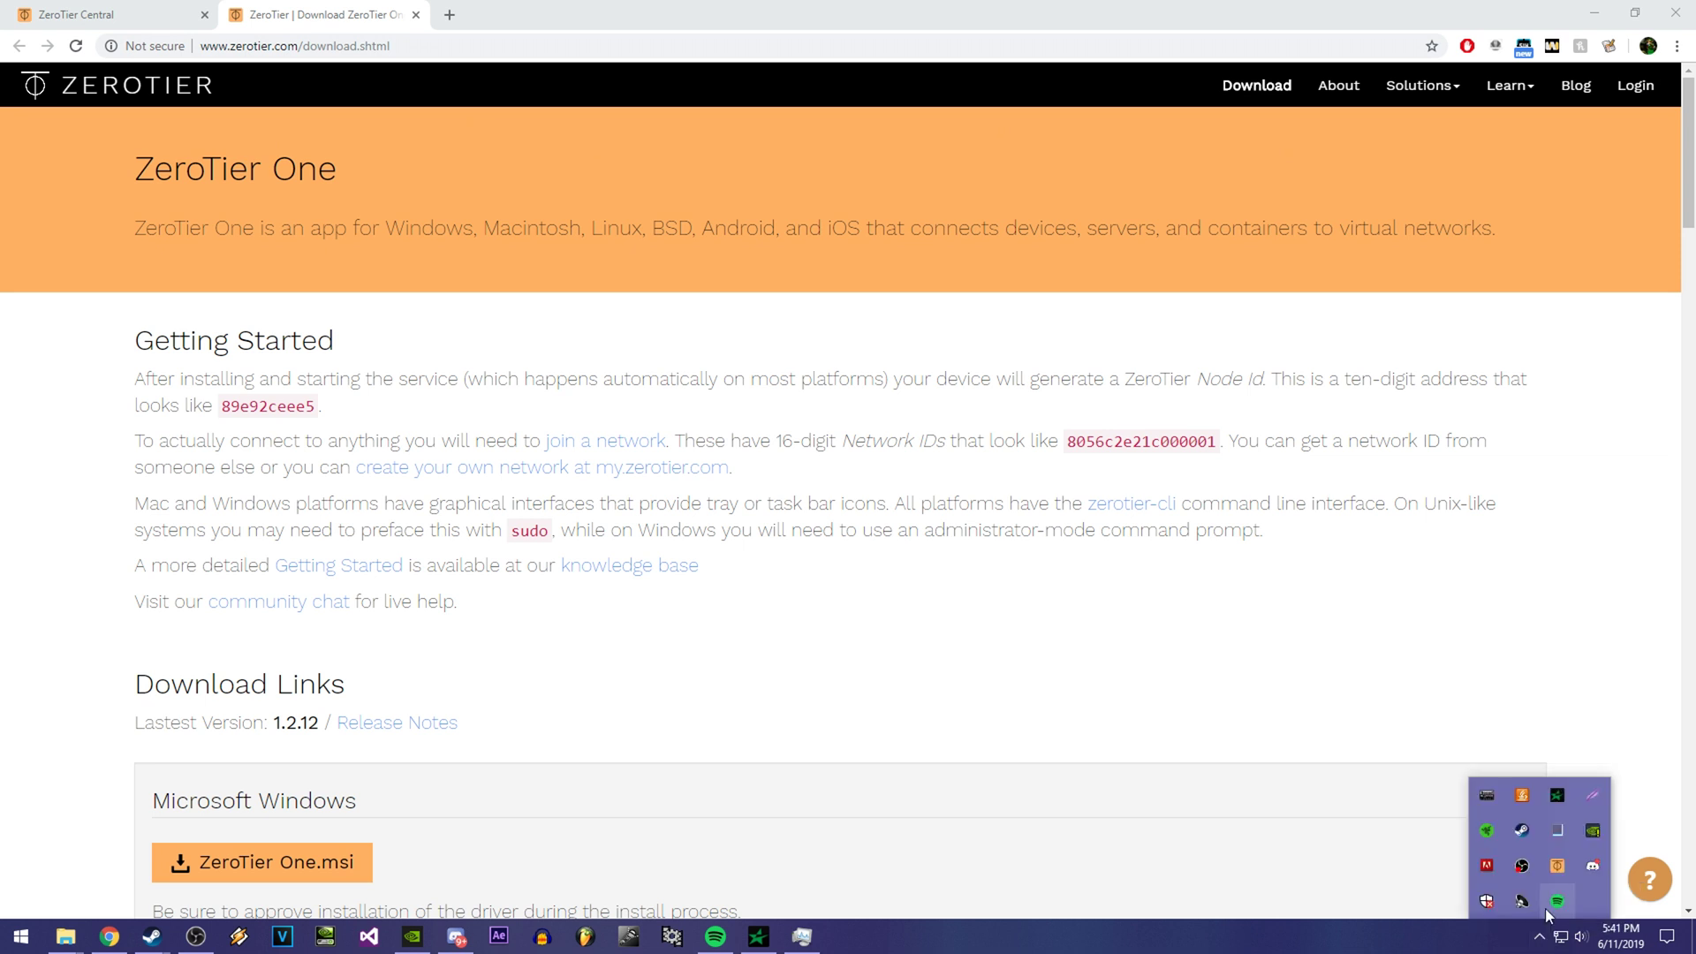
pyautogui.rightClick(1558, 871)
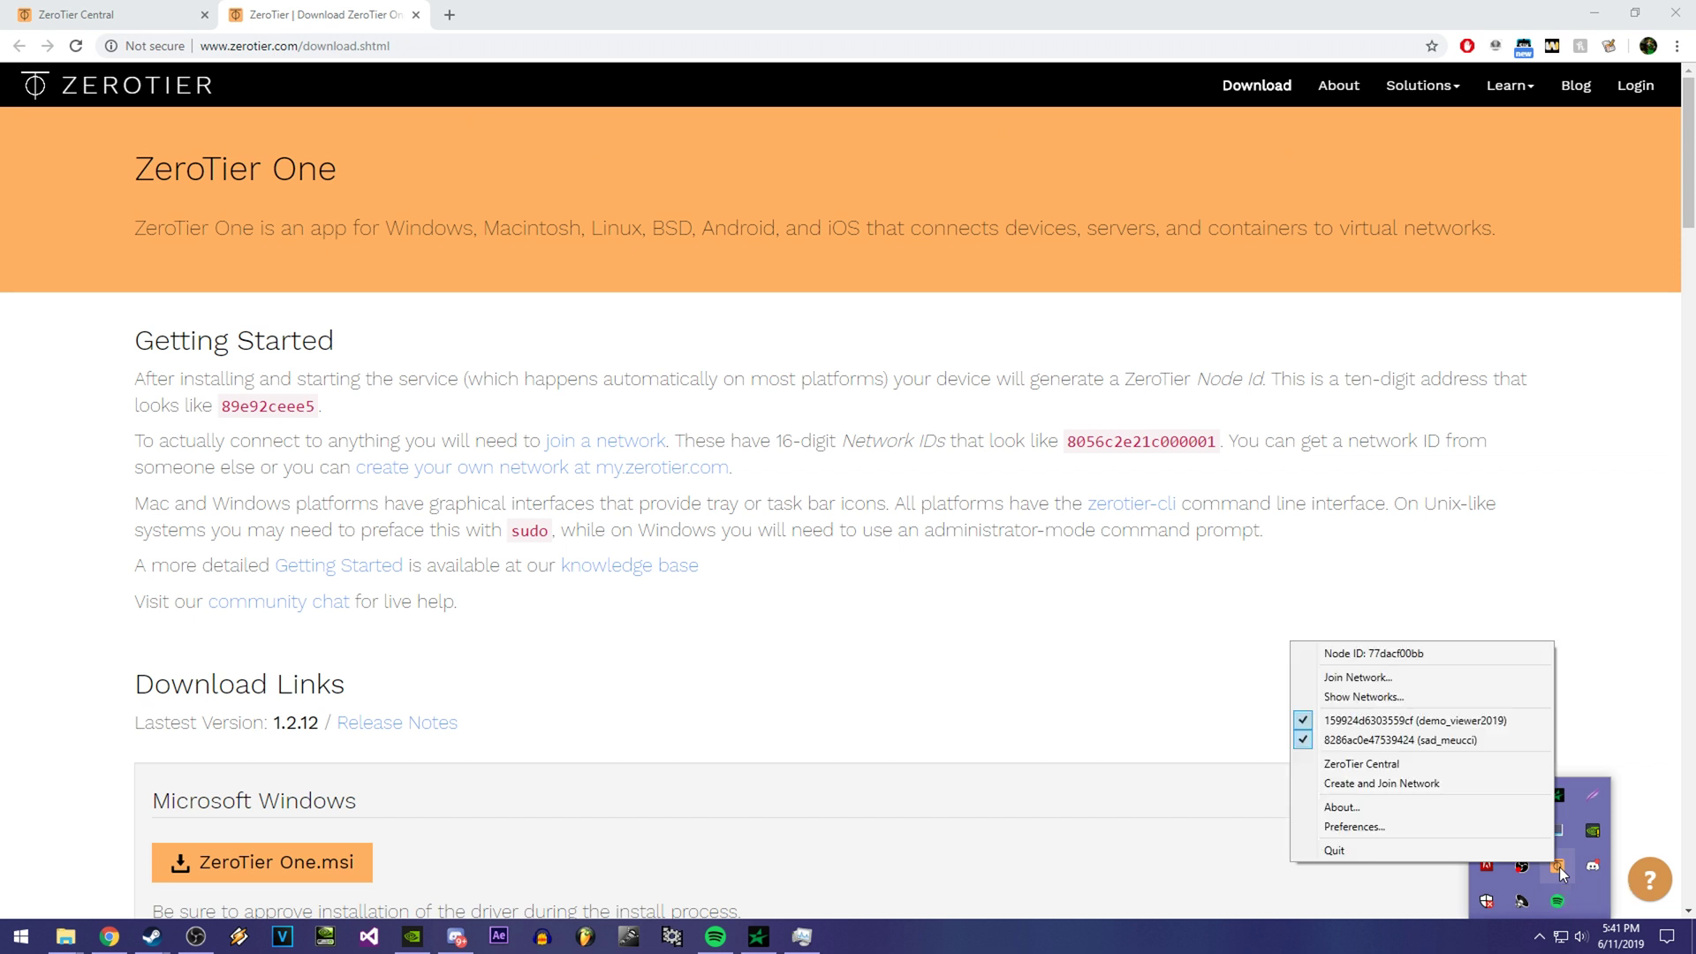
pyautogui.click(1361, 683)
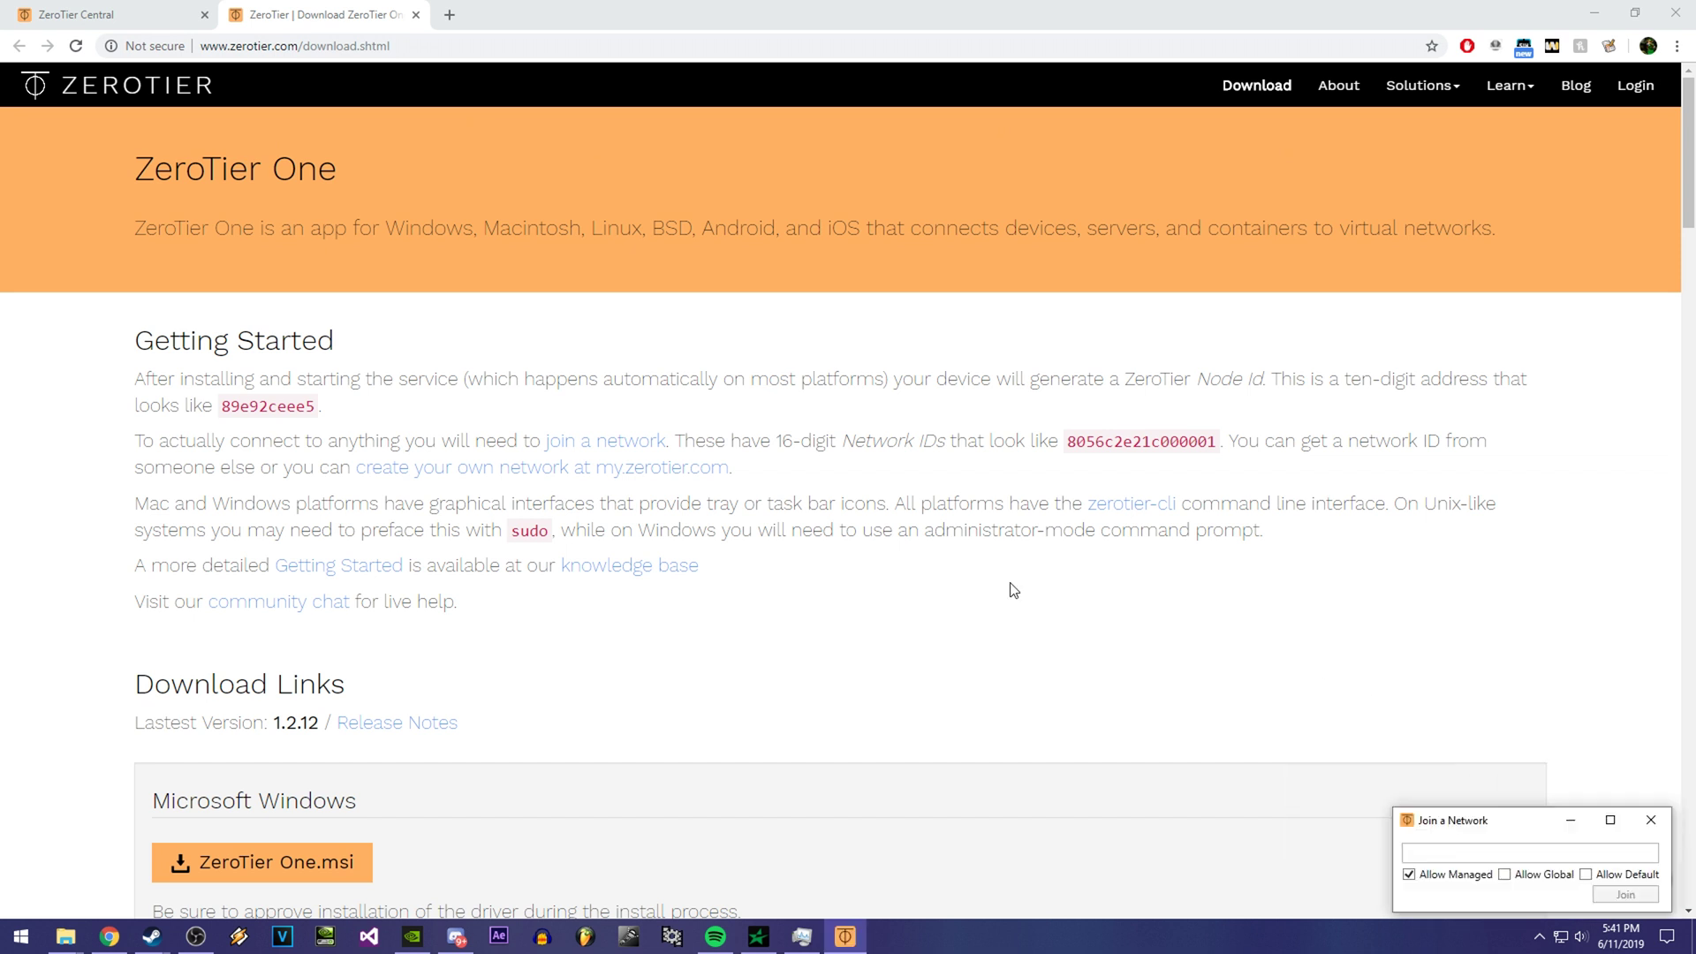
pyautogui.click(105, 27)
pyautogui.moveTo(558, 389); pyautogui.dragTo(302, 385)
pyautogui.hotkey('ctrl', 'c')
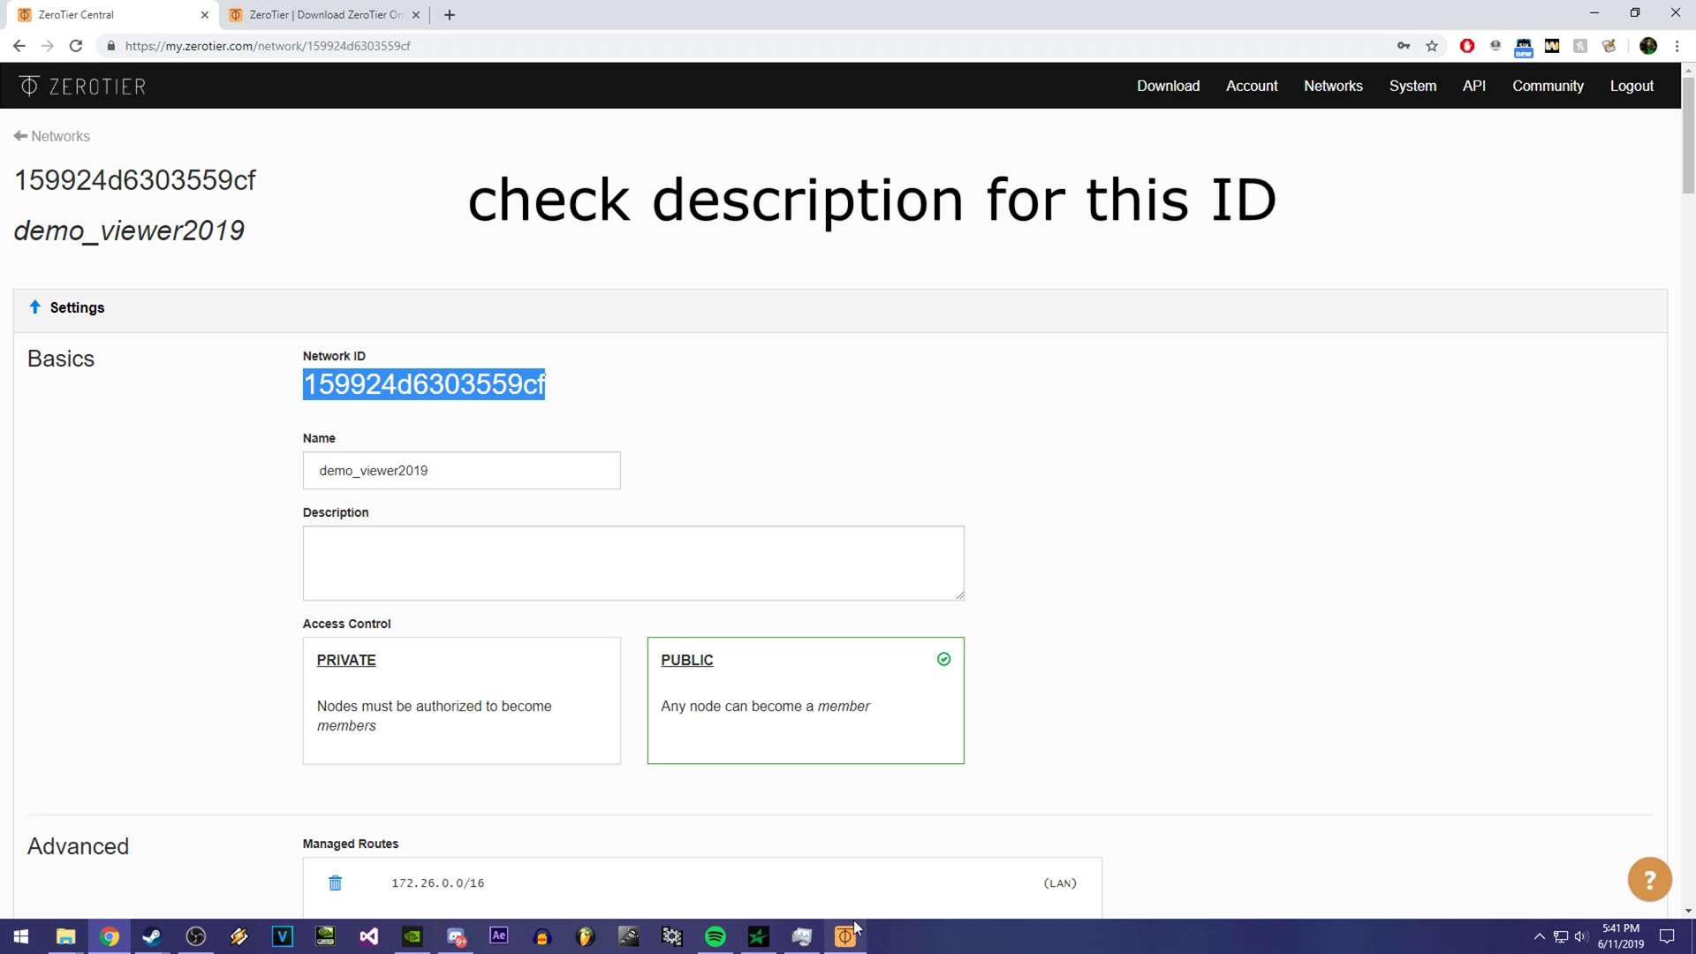
pyautogui.rightClick(1537, 944)
pyautogui.press('Escape')
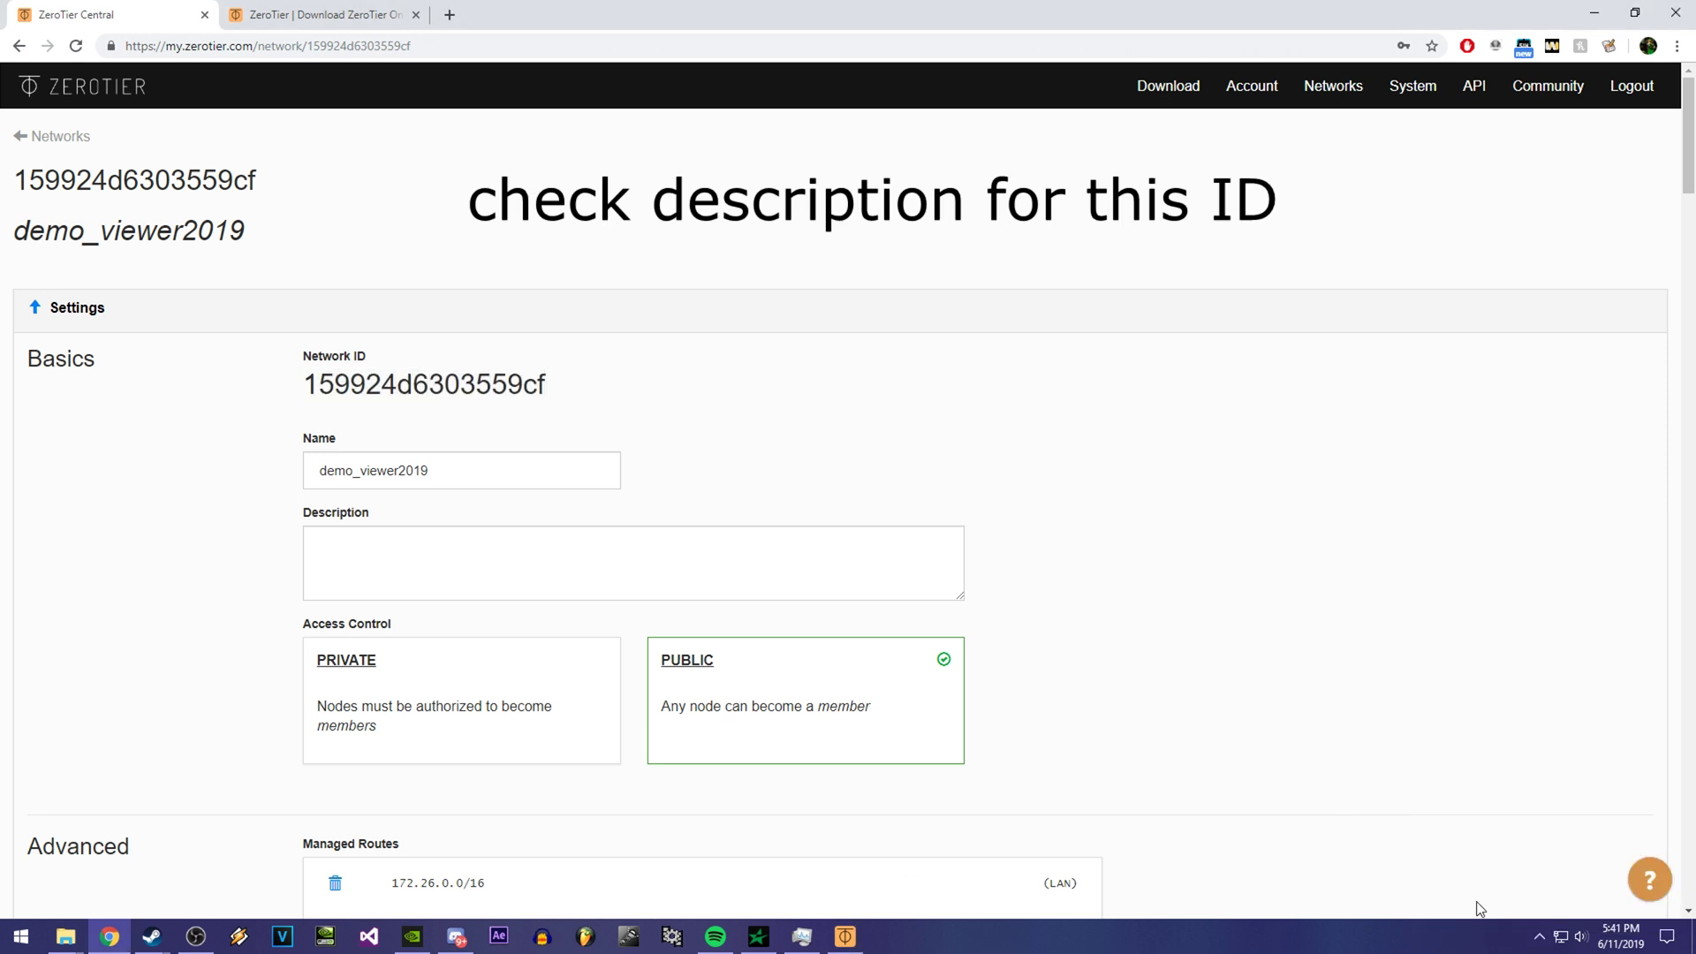
pyautogui.click(1540, 936)
pyautogui.rightClick(1557, 866)
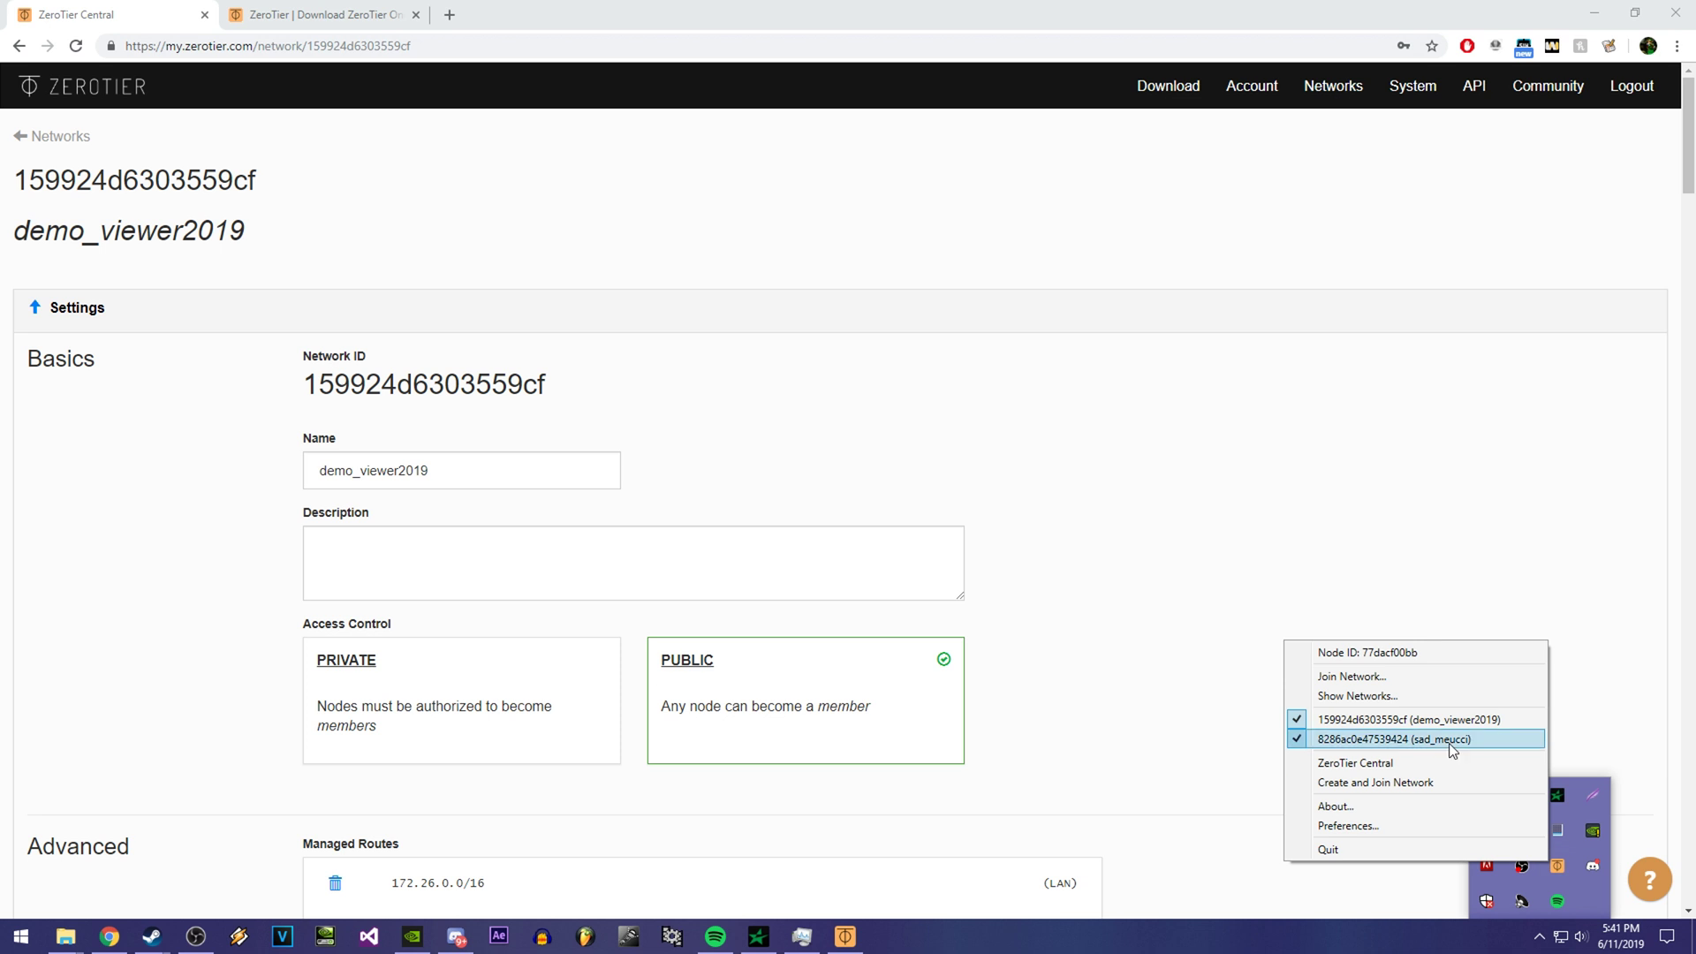
pyautogui.click(1352, 677)
pyautogui.hotkey('ctrl', 'v')
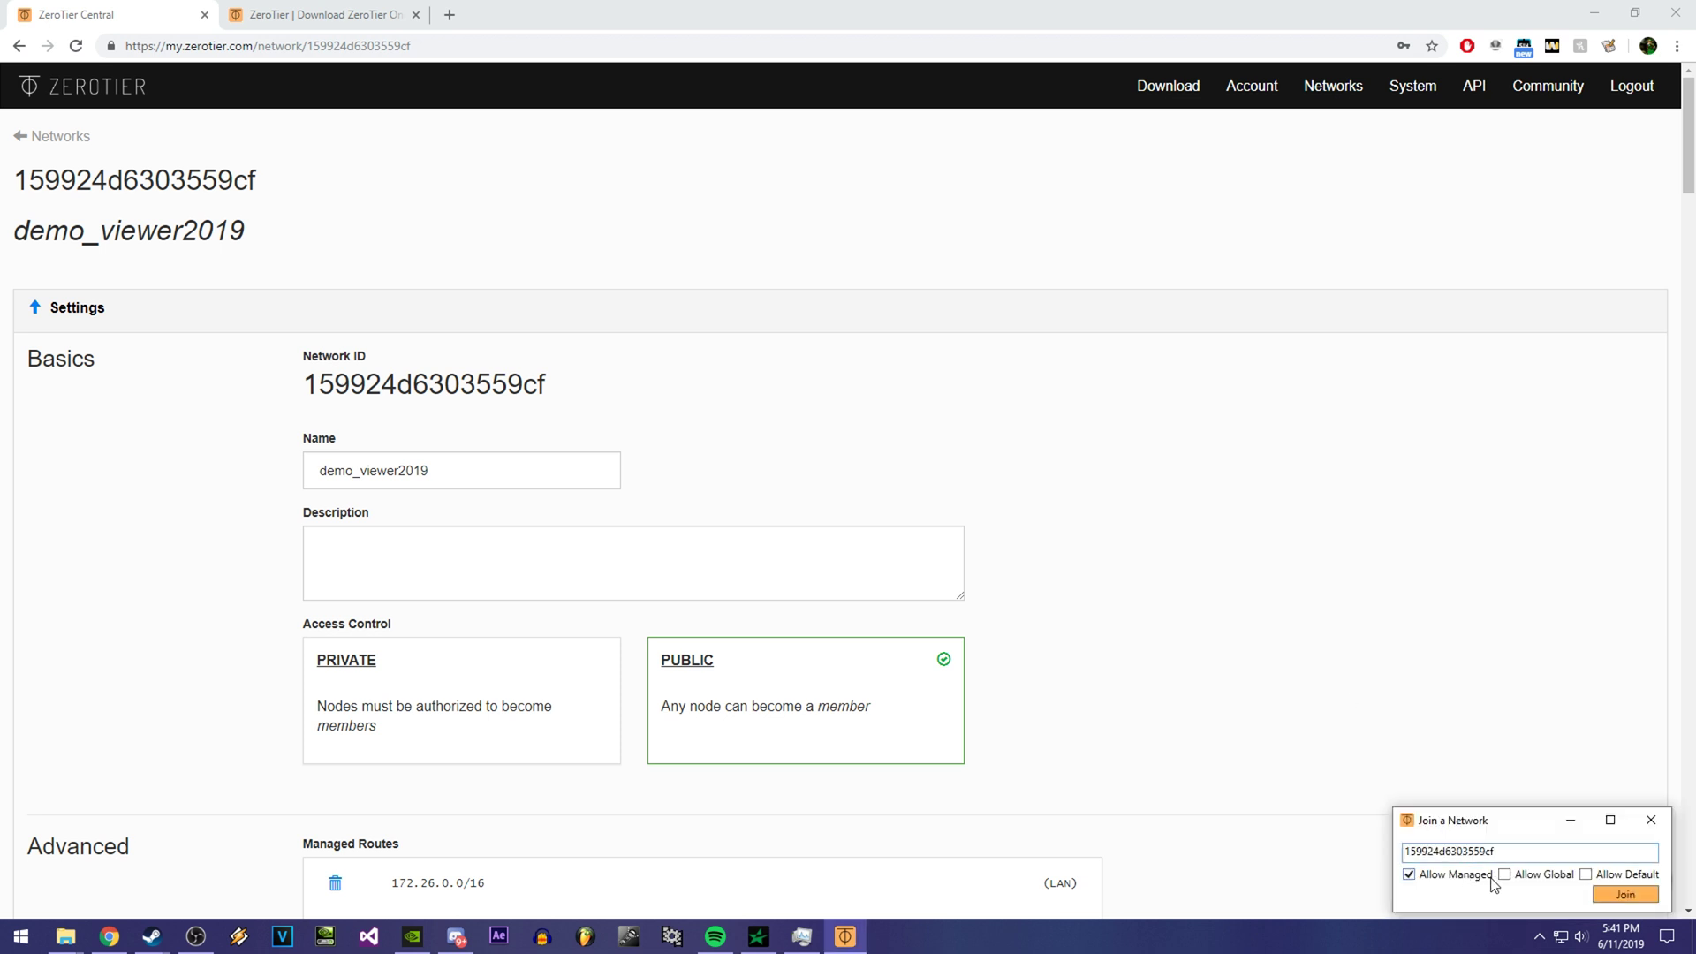
pyautogui.click(1504, 875)
pyautogui.click(1626, 896)
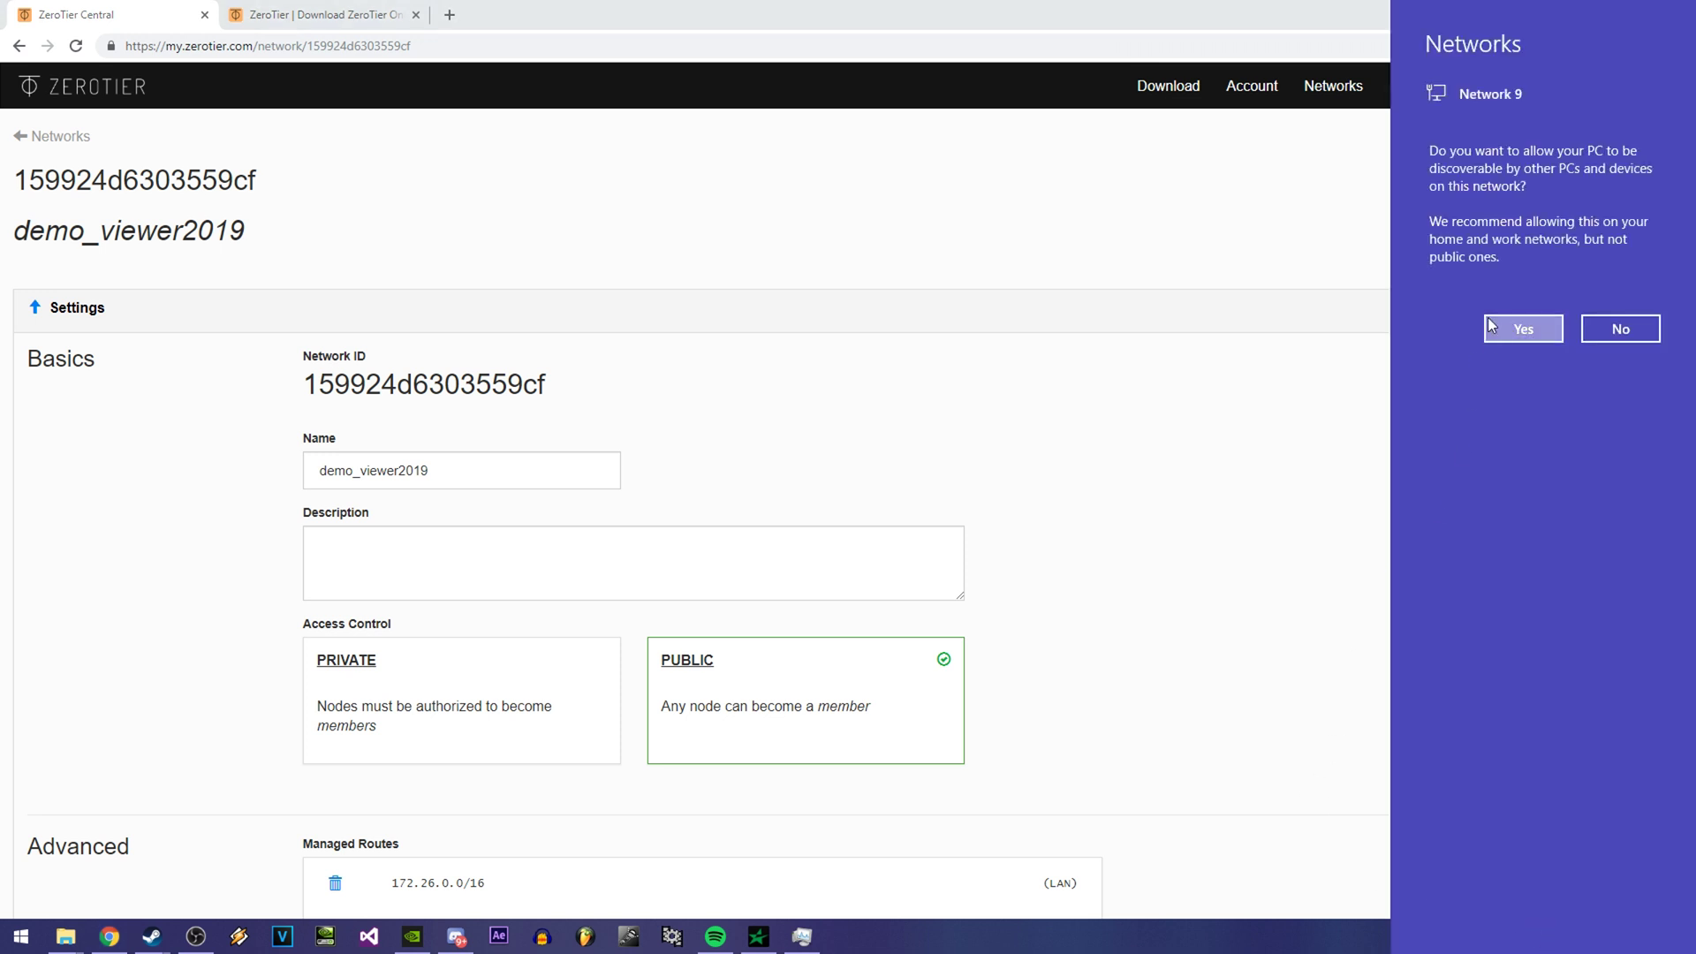
pyautogui.click(1482, 330)
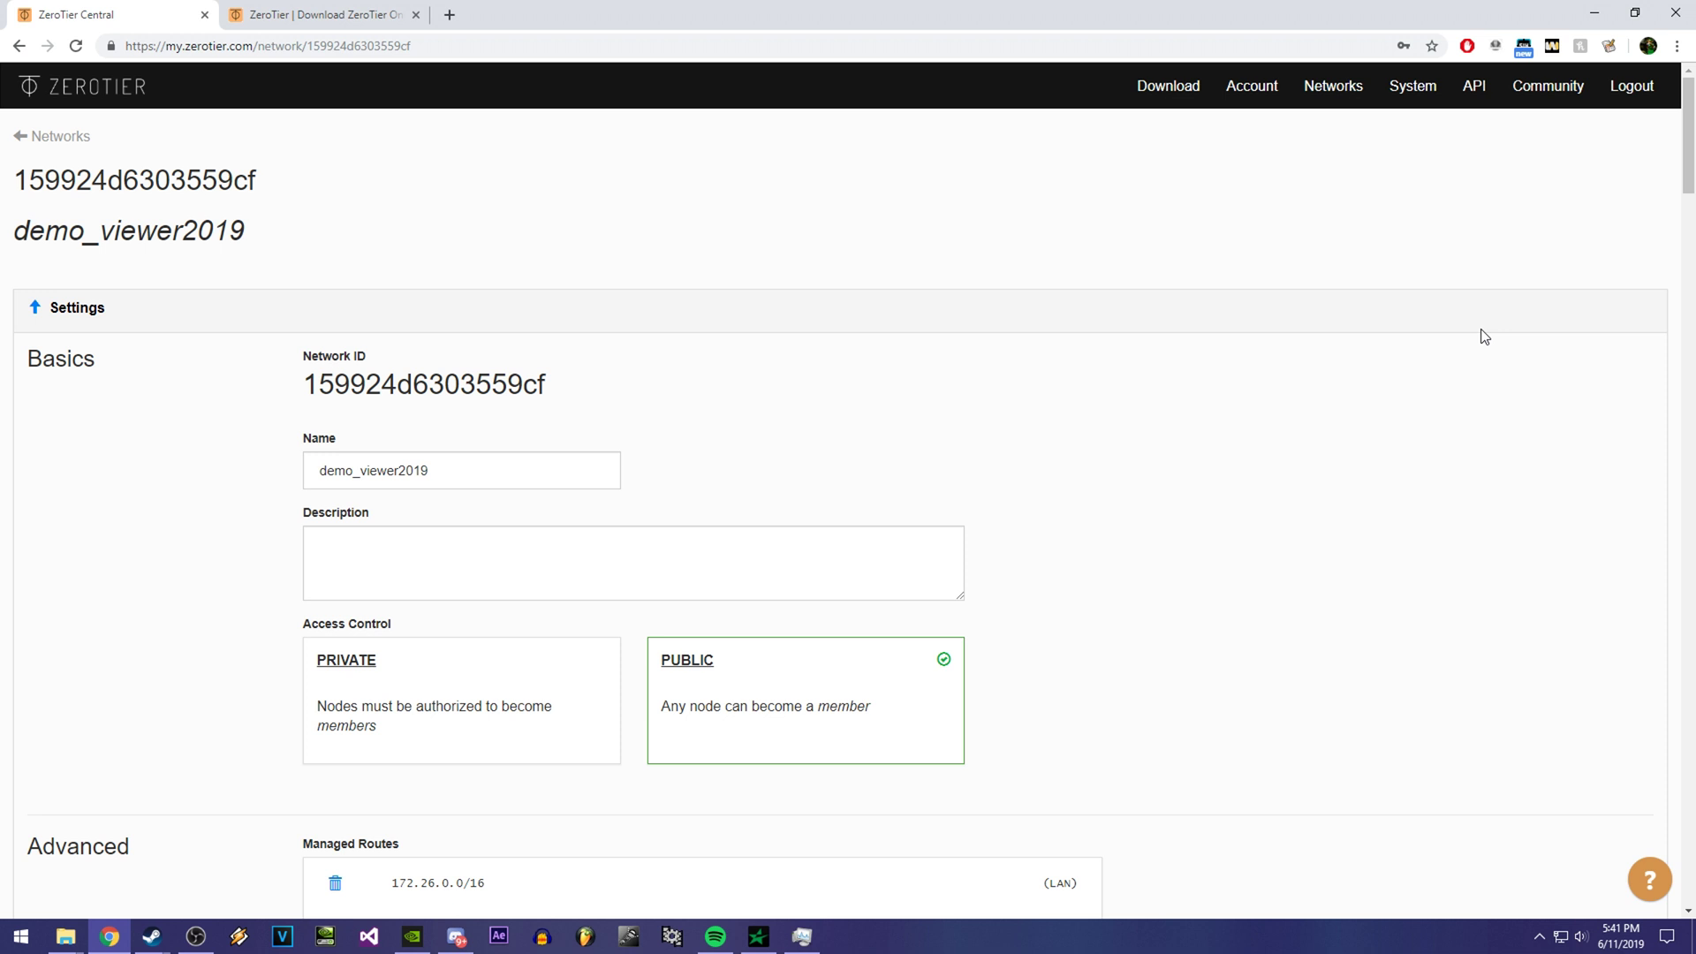
# - Check the demo_viewer2019 entry among ZeroTier One's joined networks and return to the ZeroTier Central page
pyautogui.click(1538, 938)
pyautogui.rightClick(1568, 865)
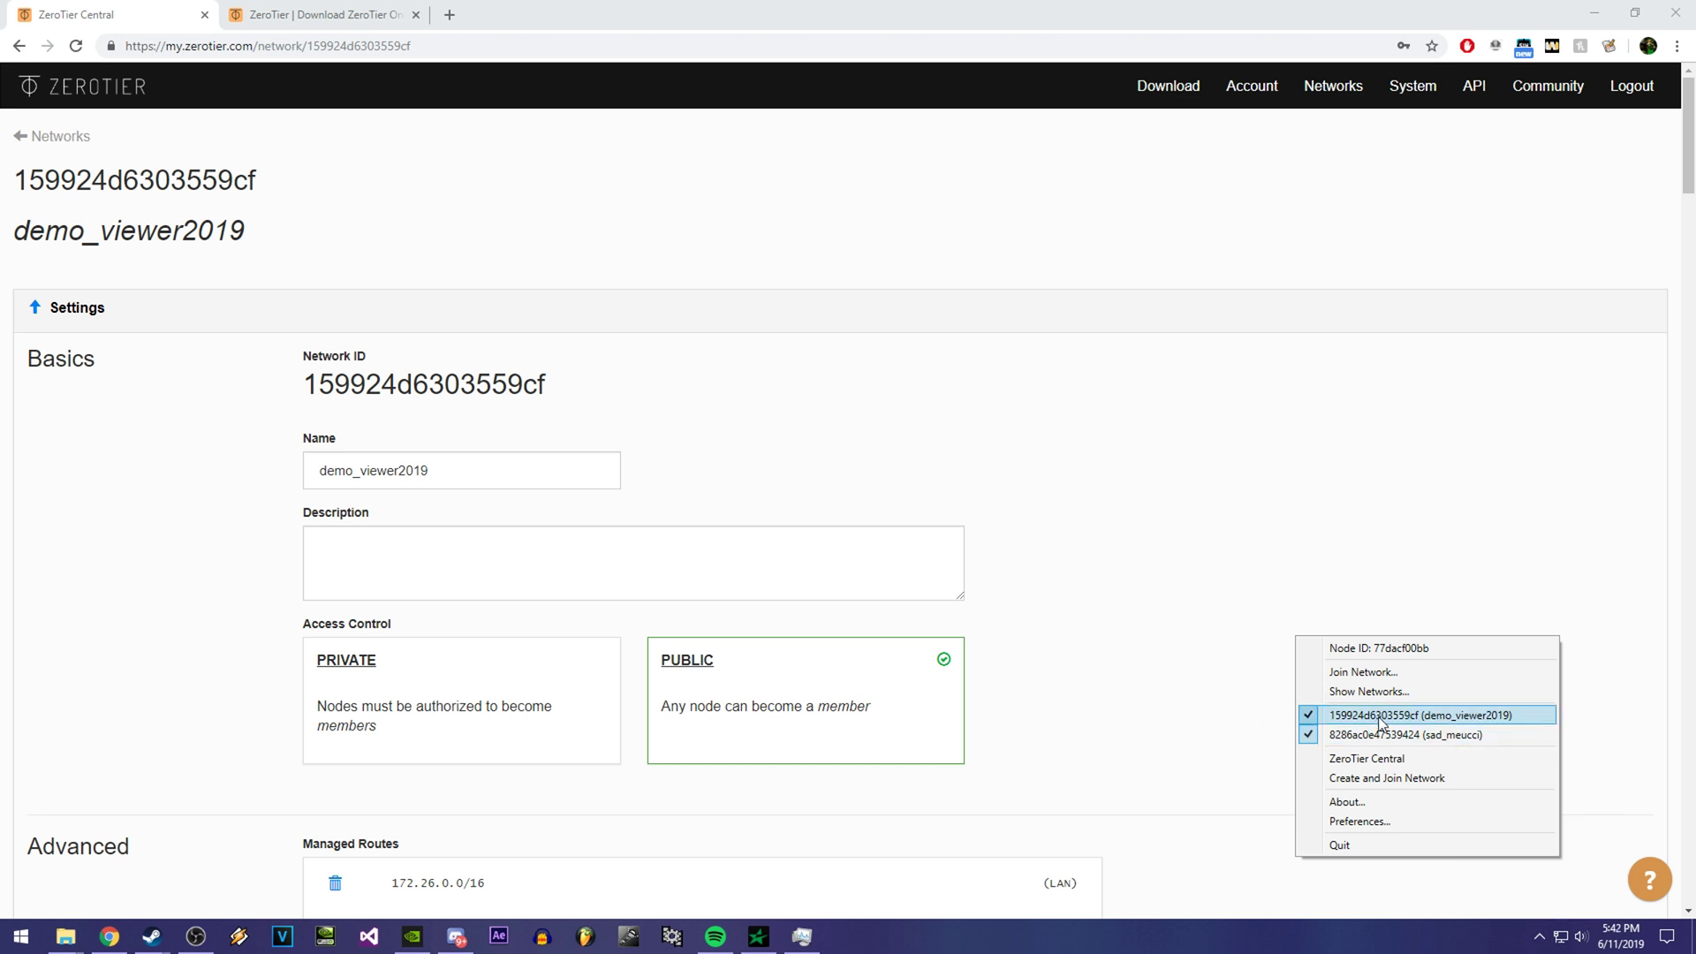
pyautogui.click(1188, 686)
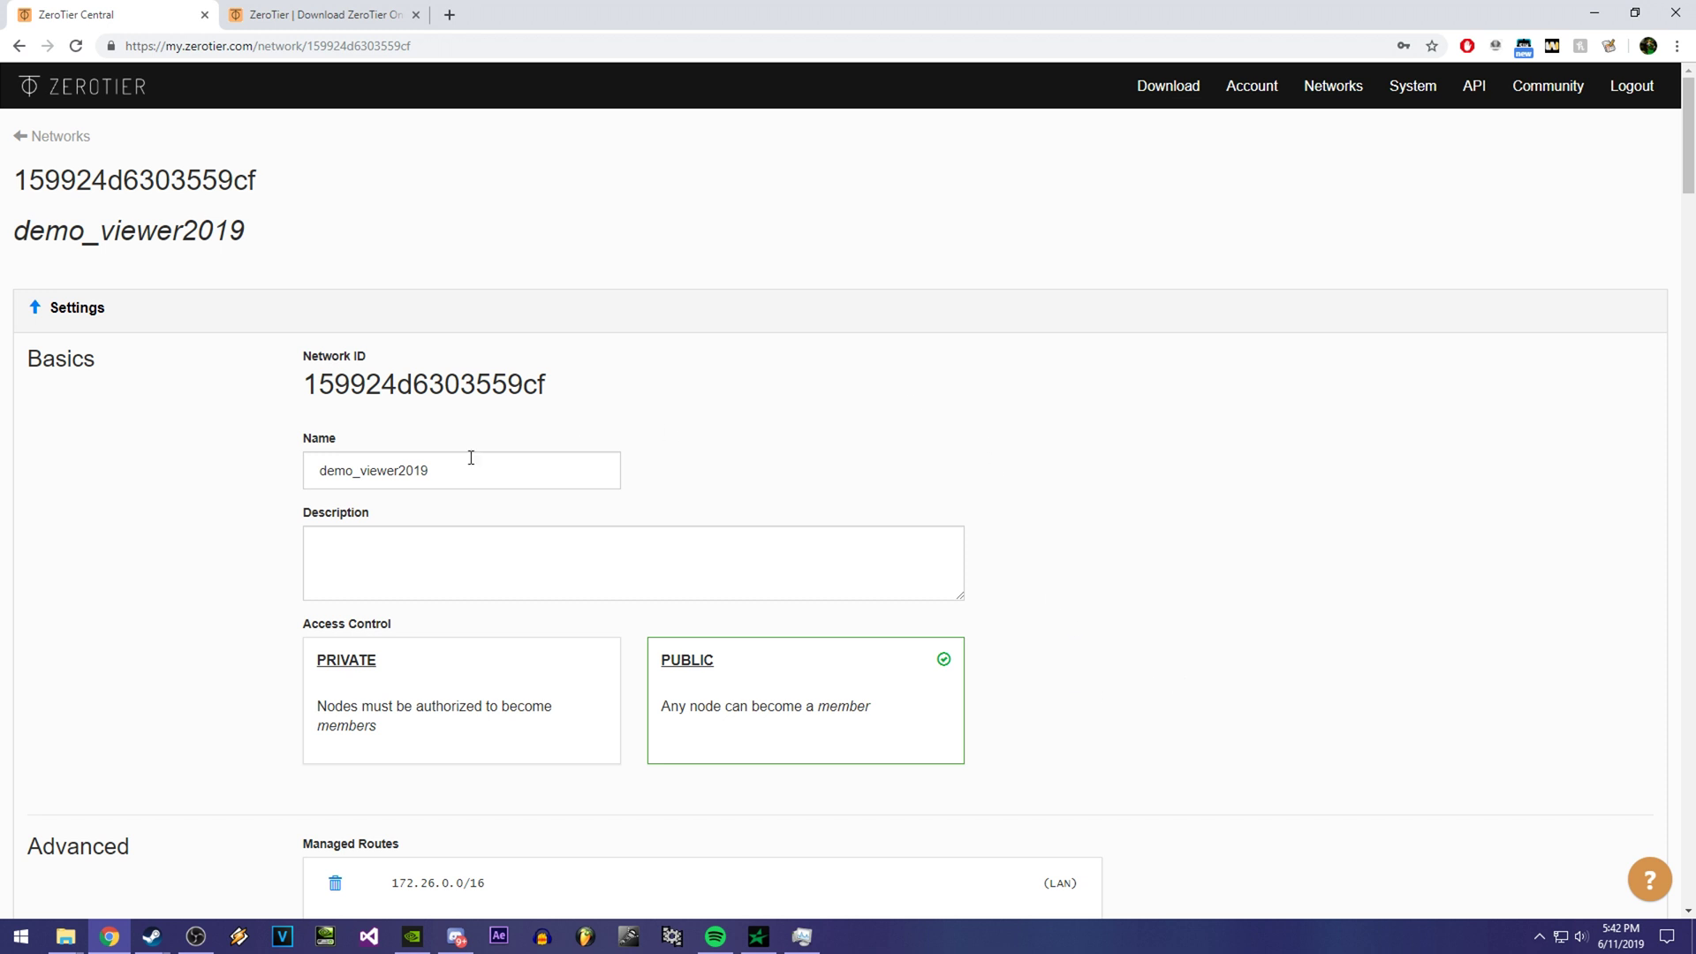
pyautogui.click(444, 471)
pyautogui.click(553, 583)
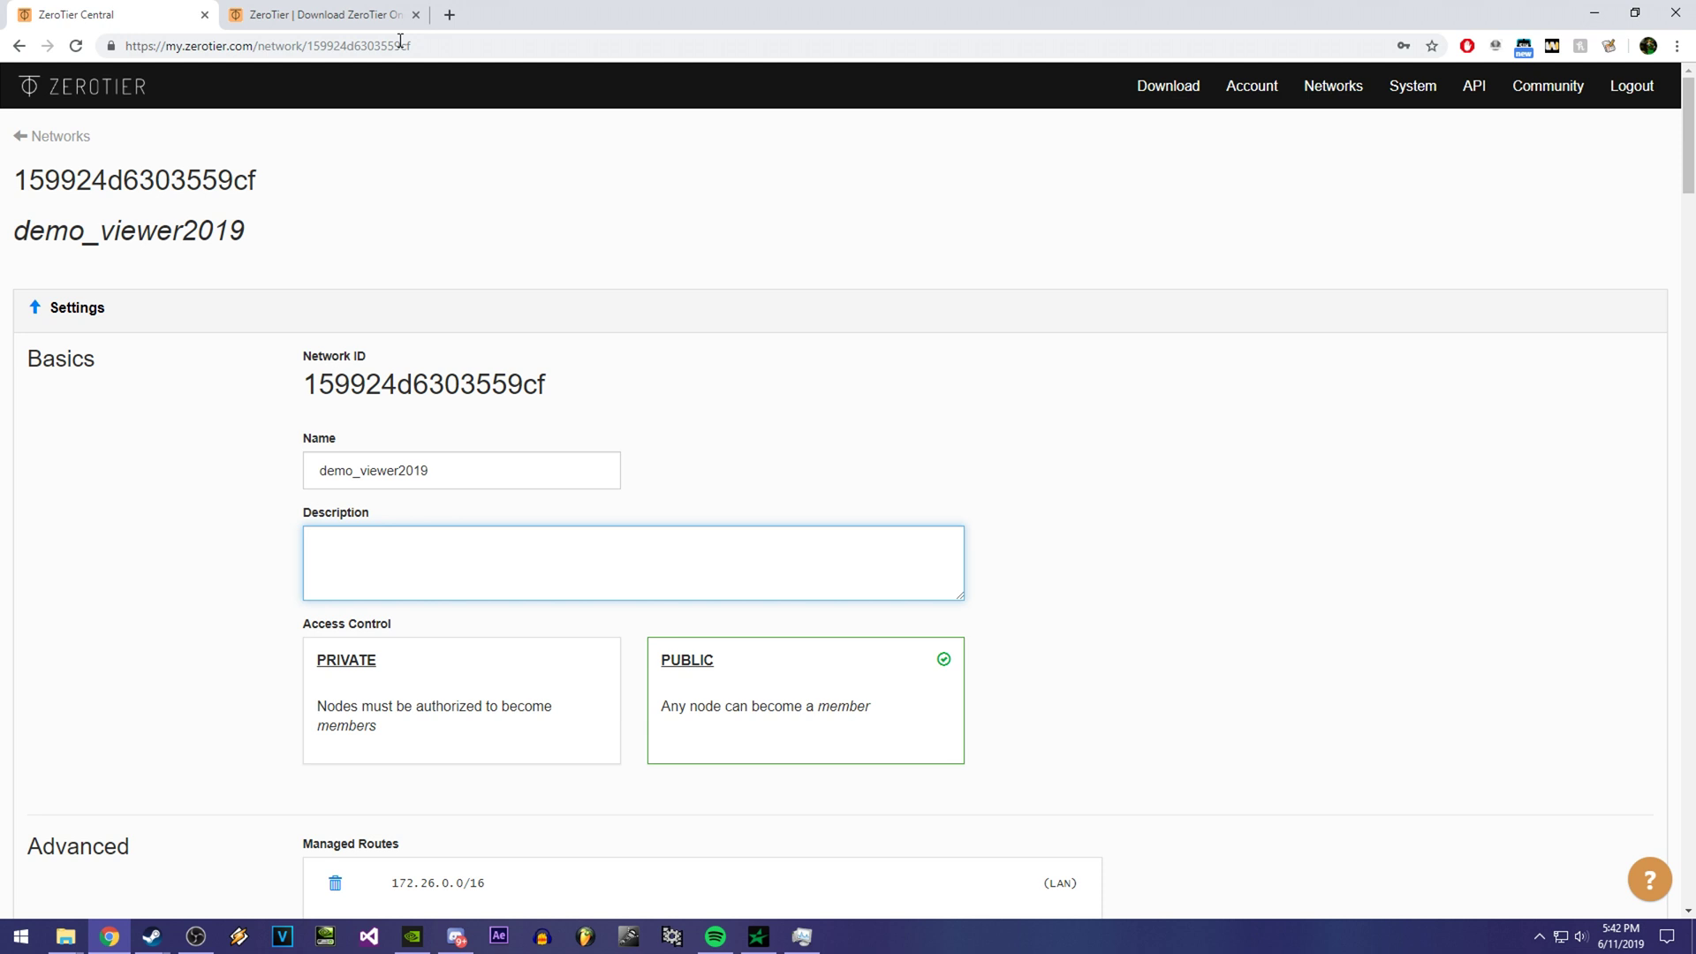
# - Open steamcommunity.com in a new browser tab and go to the signed-in account's profile
pyautogui.click(448, 16)
pyautogui.write('steamcommunity')
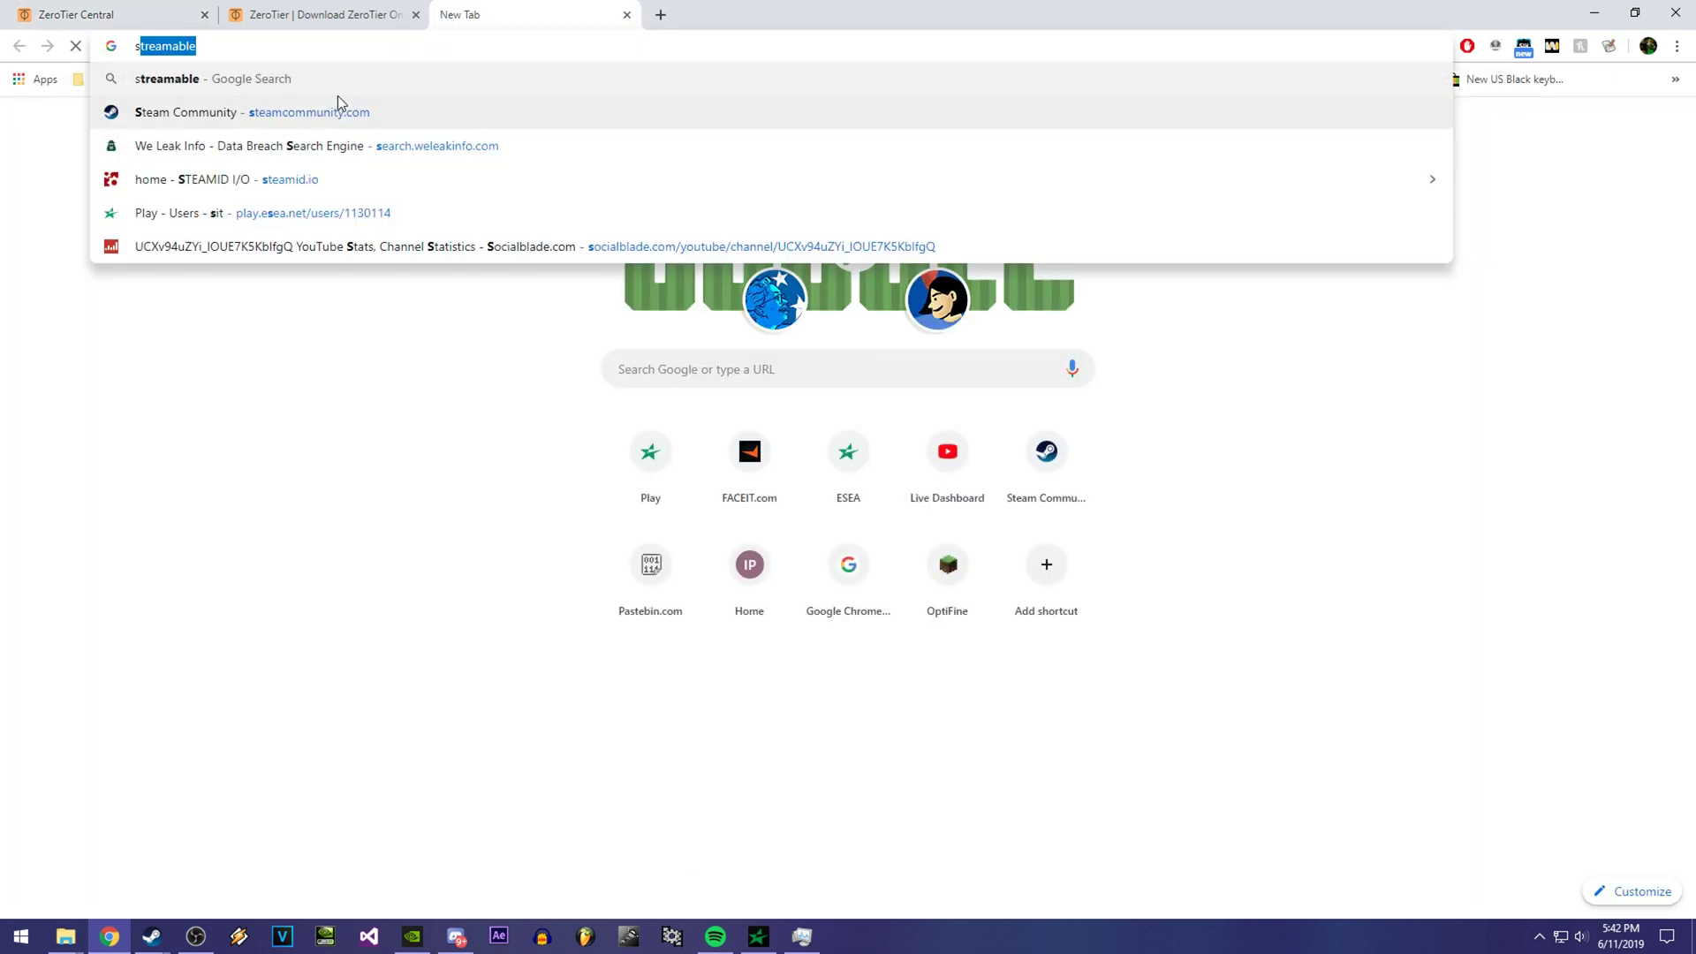
pyautogui.click(323, 109)
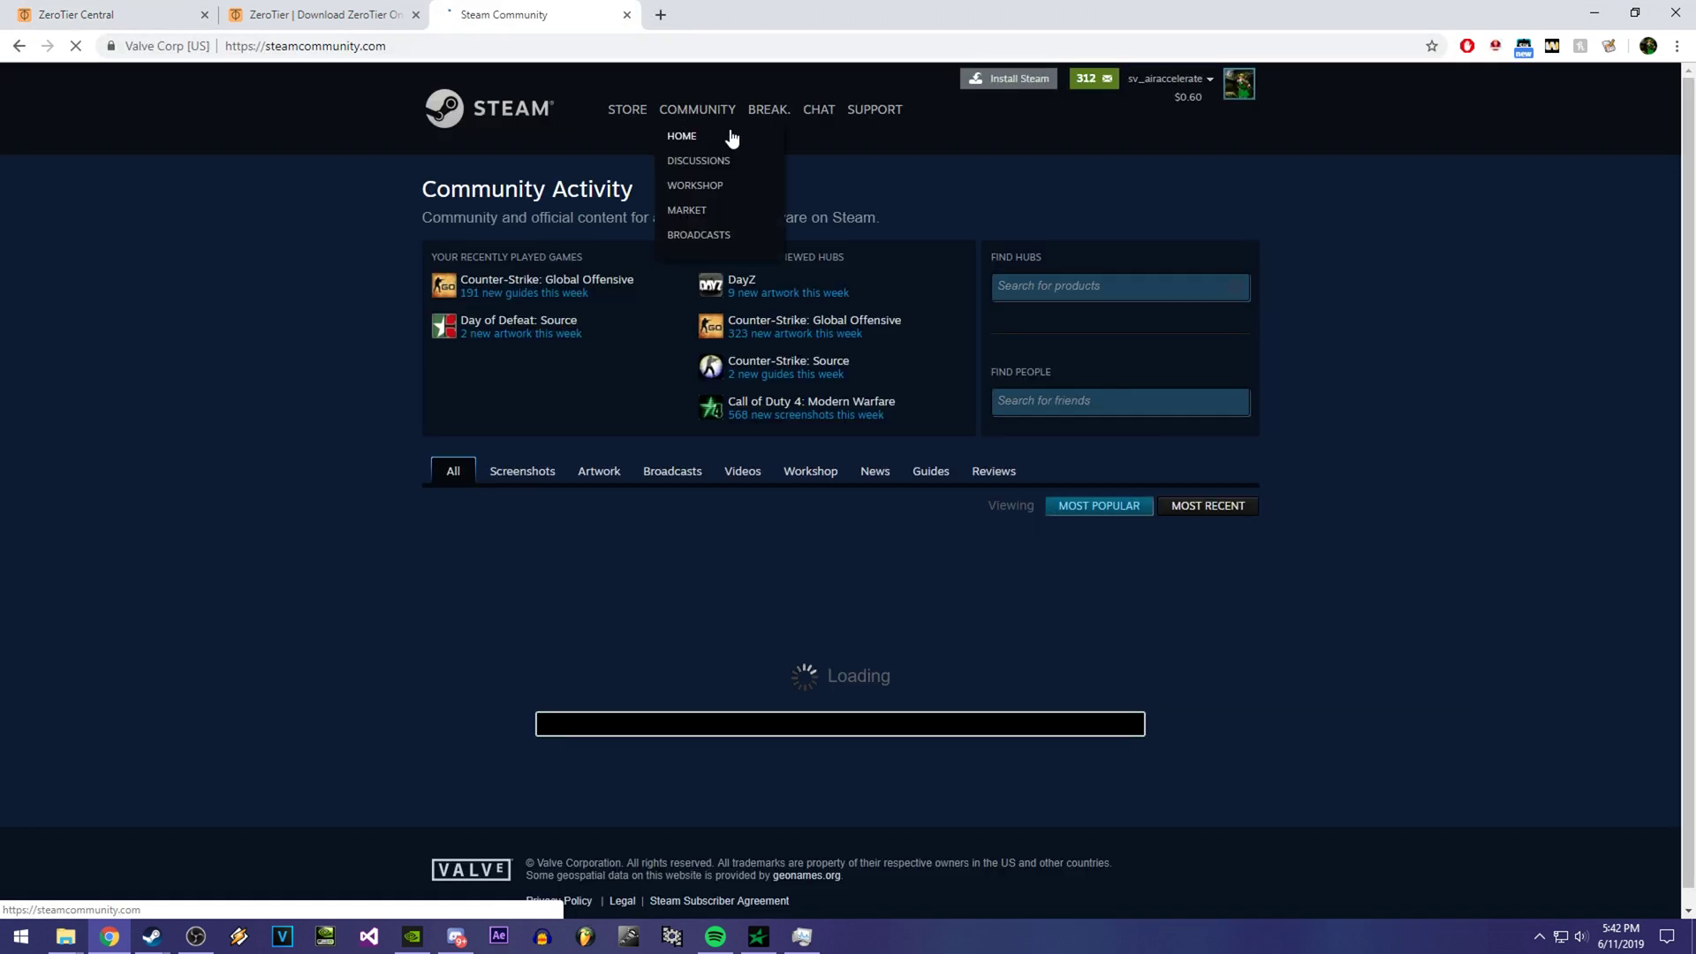
pyautogui.moveTo(793, 124)
pyautogui.click(1237, 84)
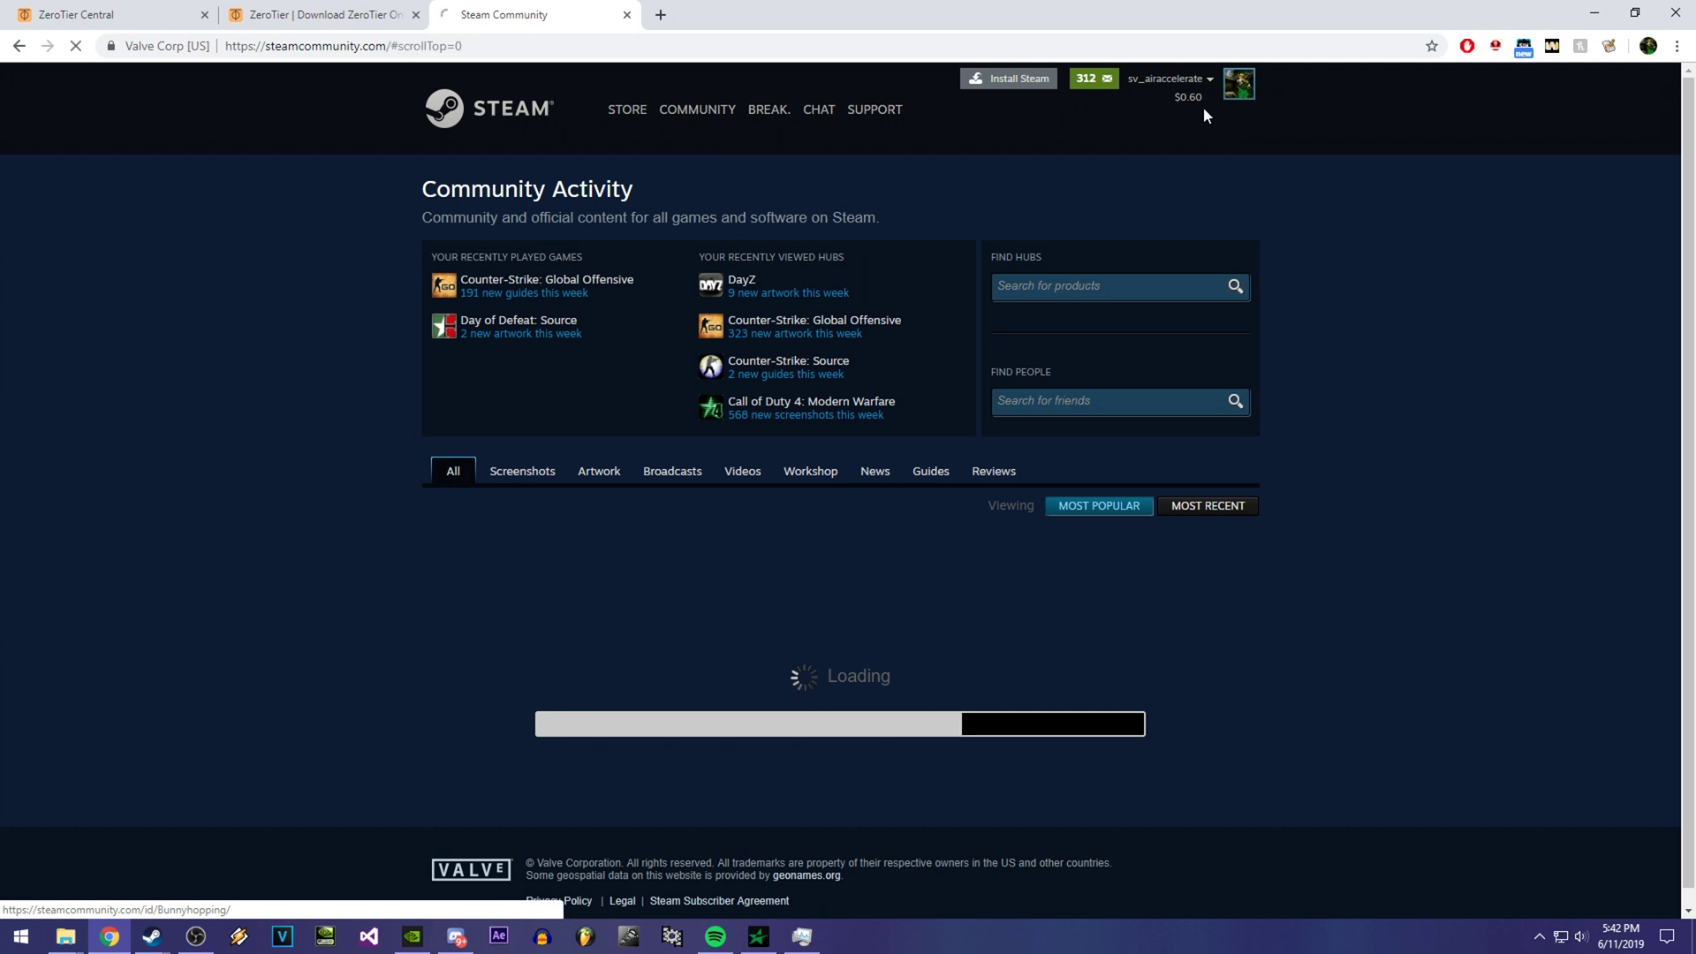
# - Open the demo_viewer group from the profile and view its announcement "Hosting Pugs Very Very Soon"
pyautogui.scroll(-3, 1051, 661)
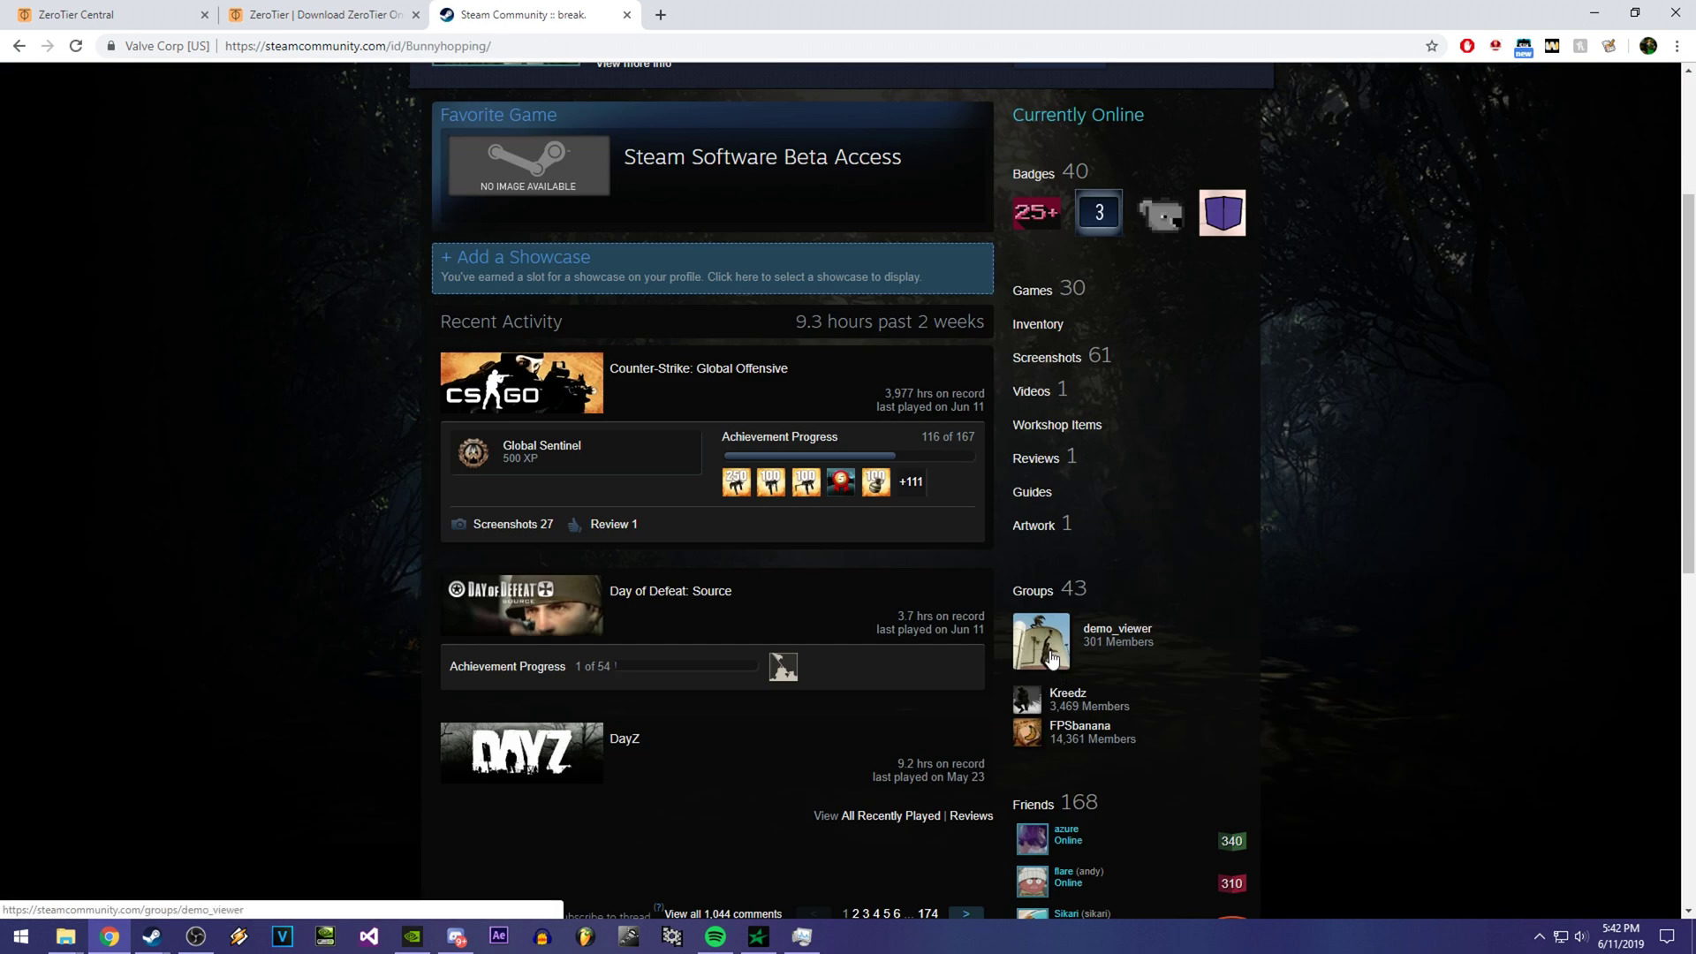
pyautogui.scroll(-5, 1051, 661)
pyautogui.click(1047, 565)
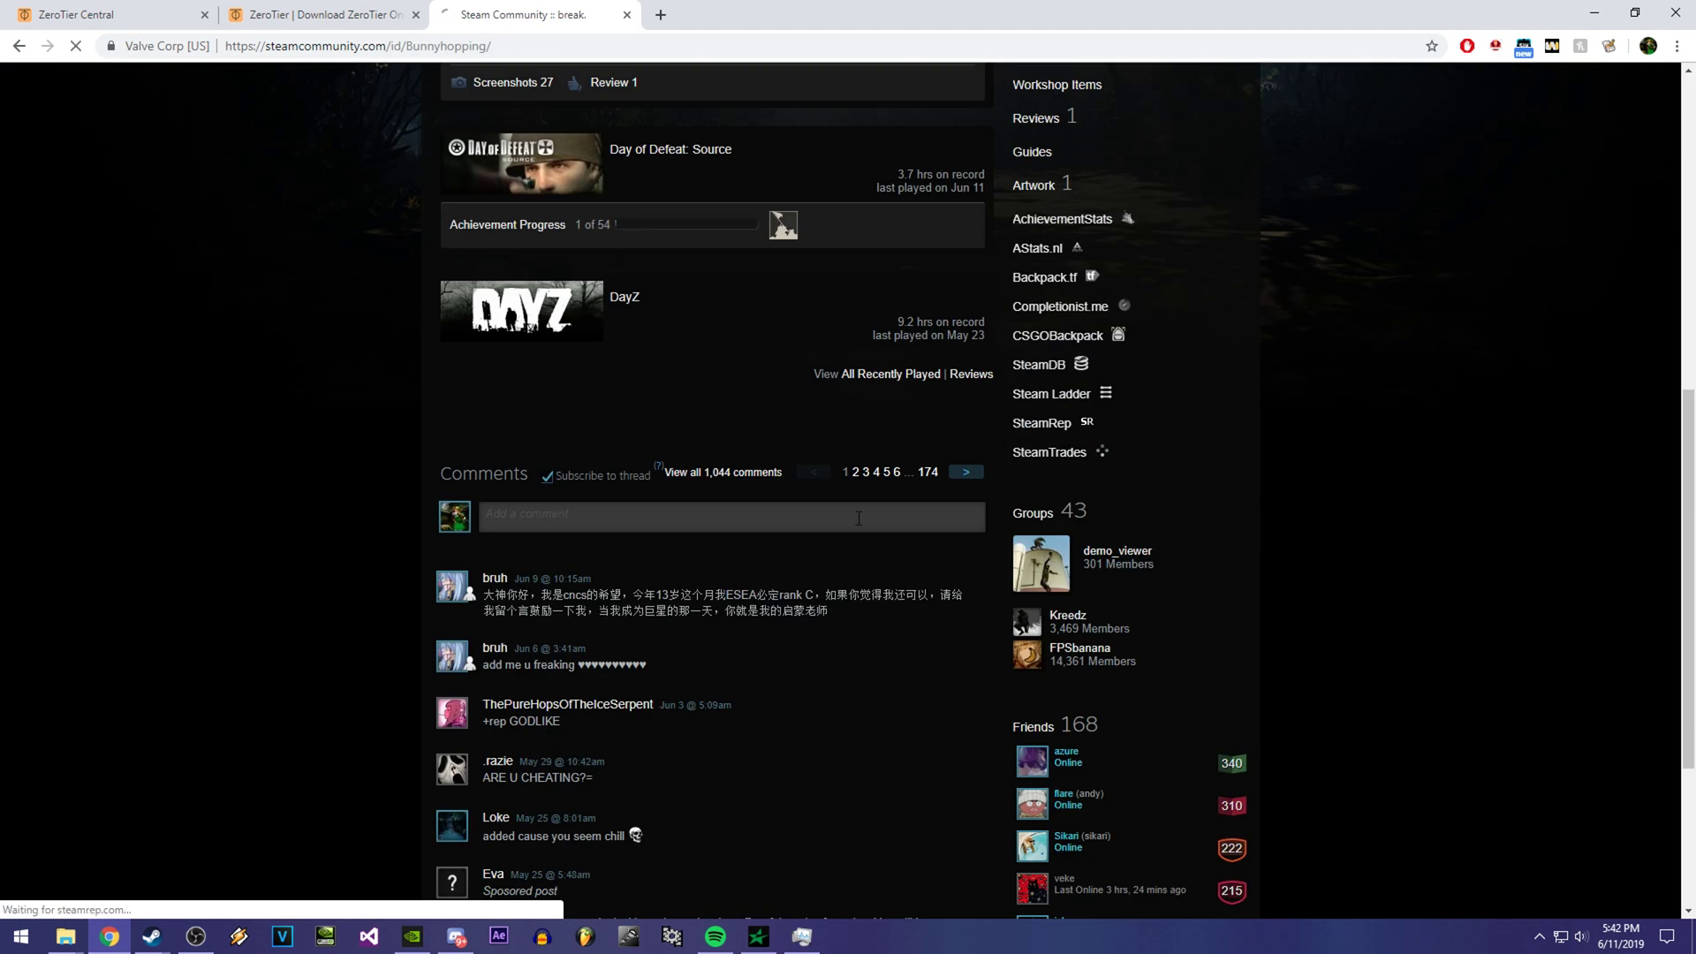
pyautogui.scroll(-3, 511, 325)
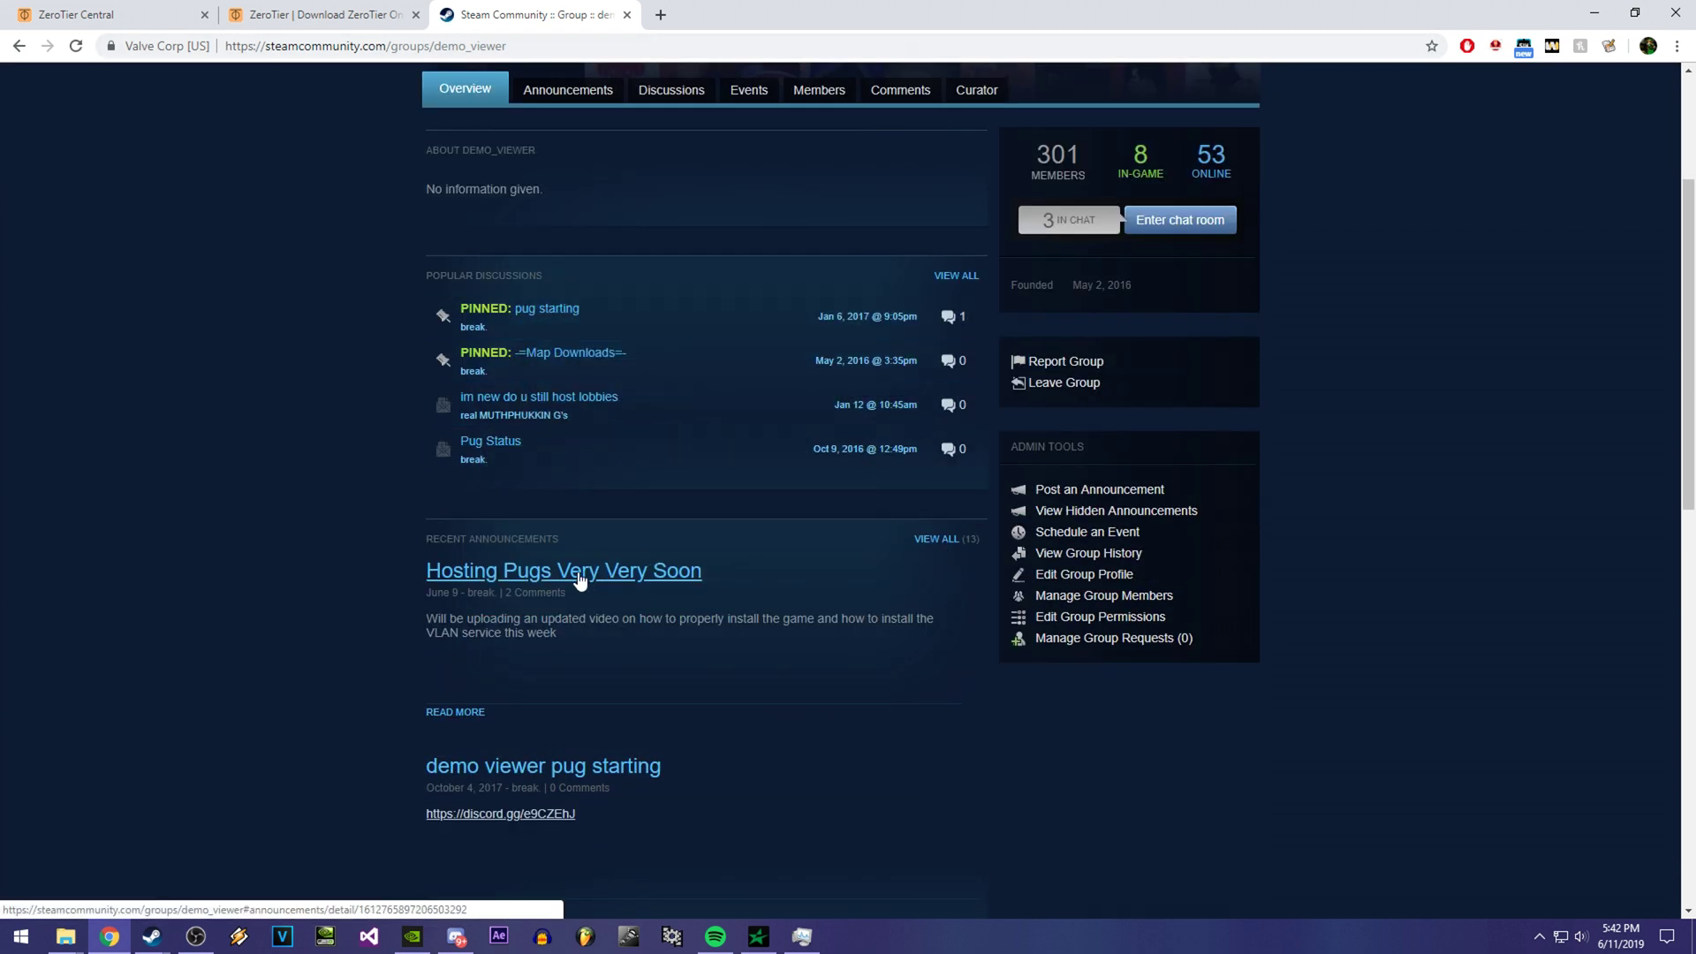
pyautogui.click(558, 578)
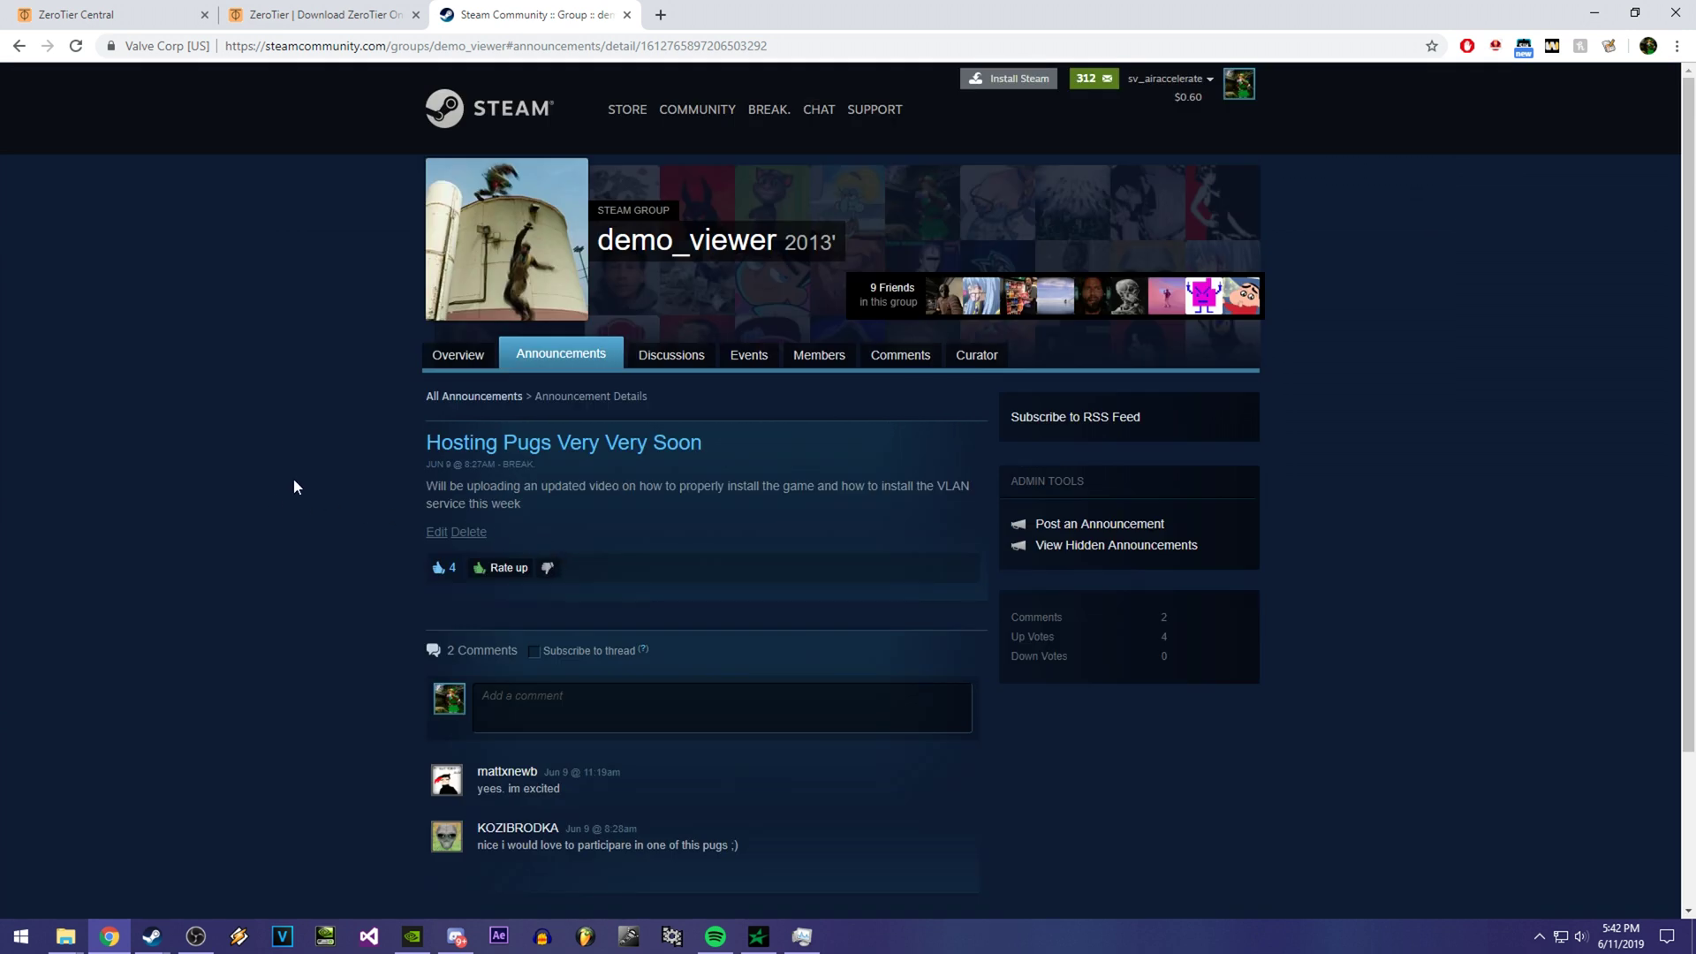
# - Highlight the announcement title "Hosting Pugs Very Very Soon" and clear the selection
pyautogui.moveTo(735, 447); pyautogui.dragTo(413, 445)
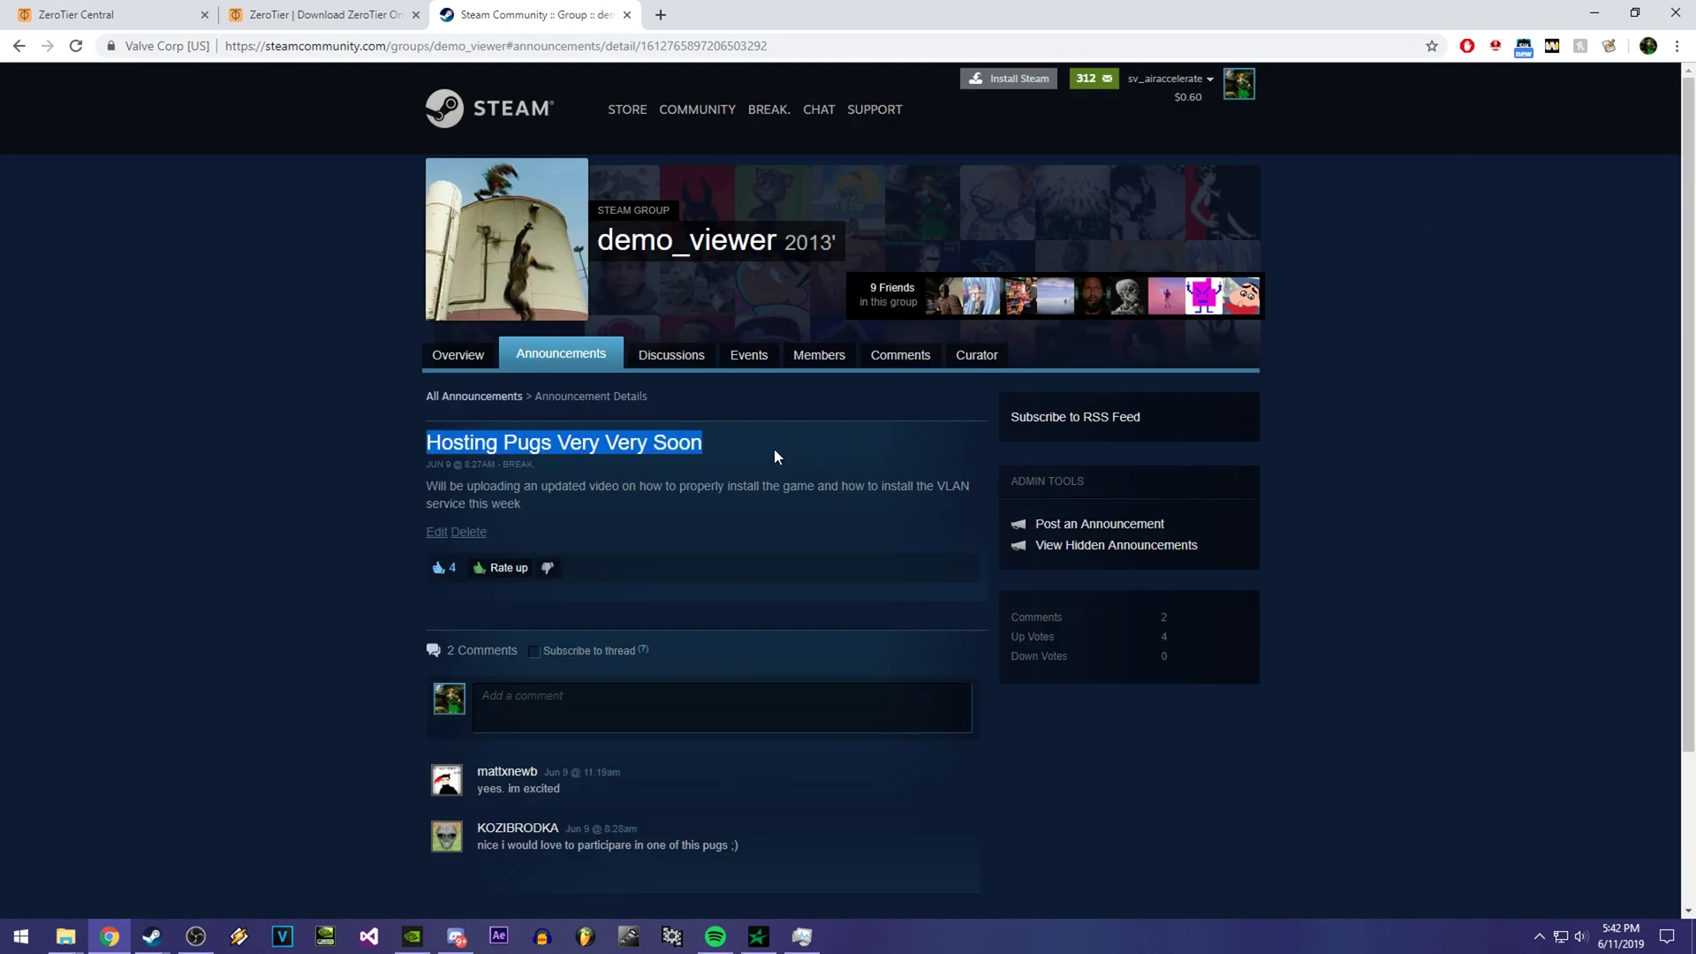
pyautogui.moveTo(774, 448); pyautogui.dragTo(406, 448)
pyautogui.click(746, 452)
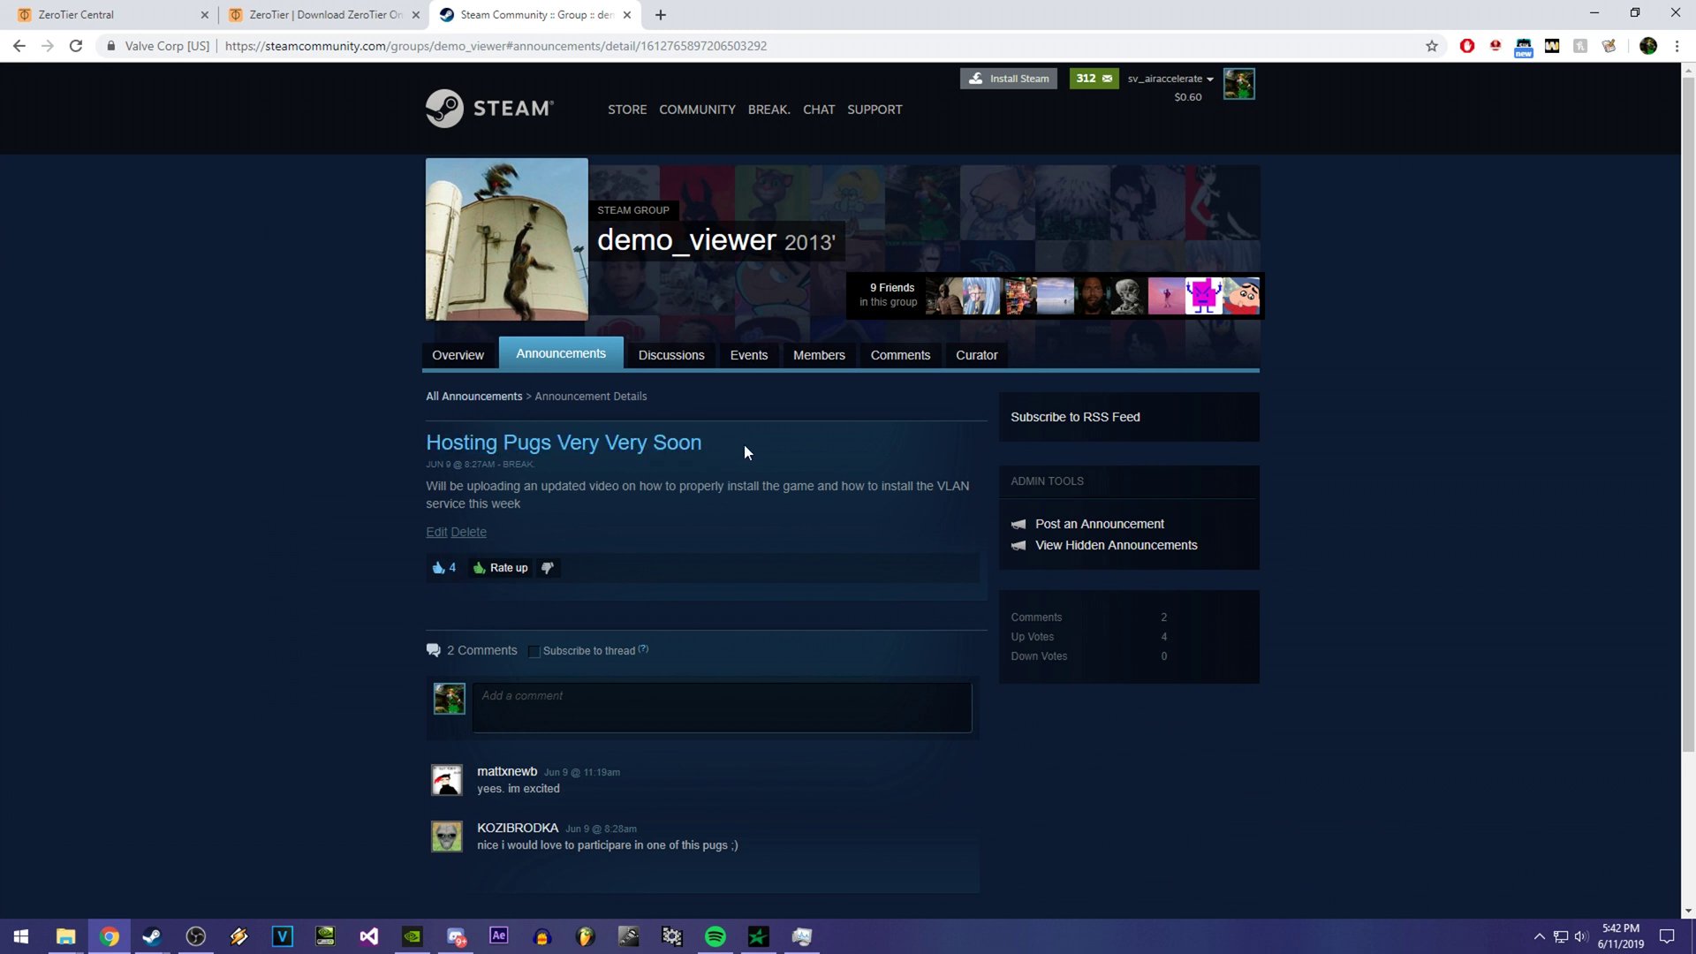
pyautogui.moveTo(744, 443); pyautogui.dragTo(361, 452)
pyautogui.click(697, 459)
pyautogui.moveTo(720, 444)
pyautogui.mouseDown()
pyautogui.moveTo(465, 446)
pyautogui.moveTo(747, 447)
pyautogui.moveTo(403, 439)
pyautogui.moveTo(750, 447)
pyautogui.moveTo(470, 433)
pyautogui.moveTo(718, 437)
pyautogui.moveTo(535, 464)
pyautogui.moveTo(708, 451)
pyautogui.moveTo(424, 442)
pyautogui.moveTo(742, 450)
pyautogui.mouseUp()
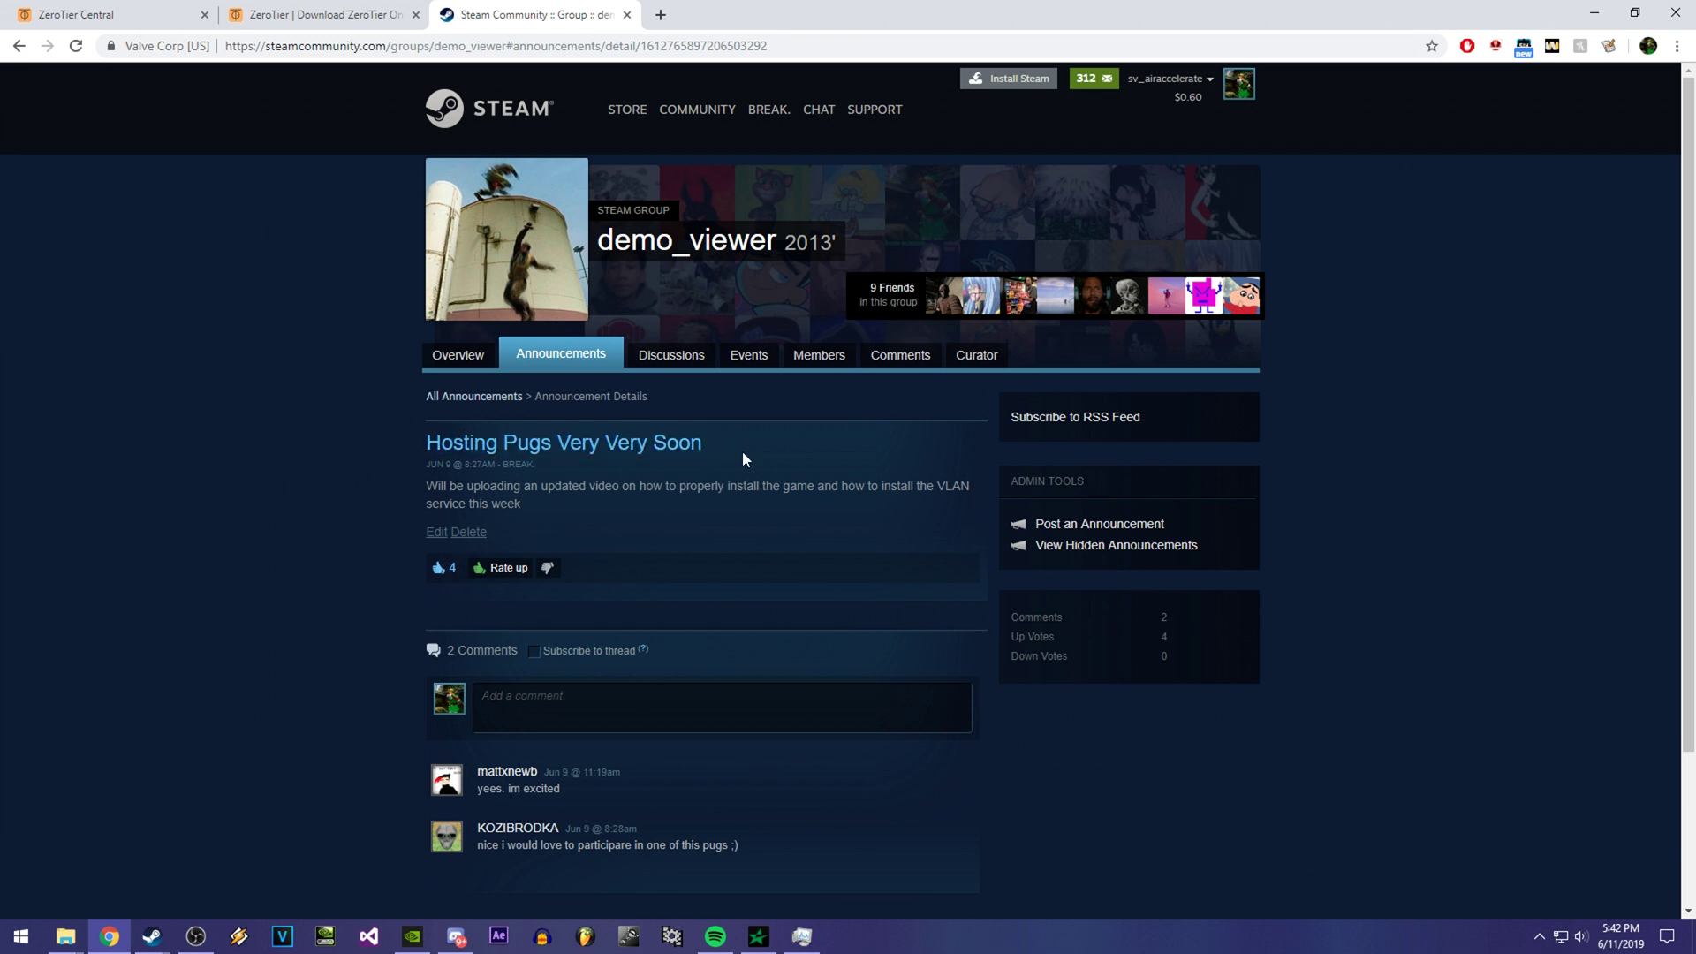